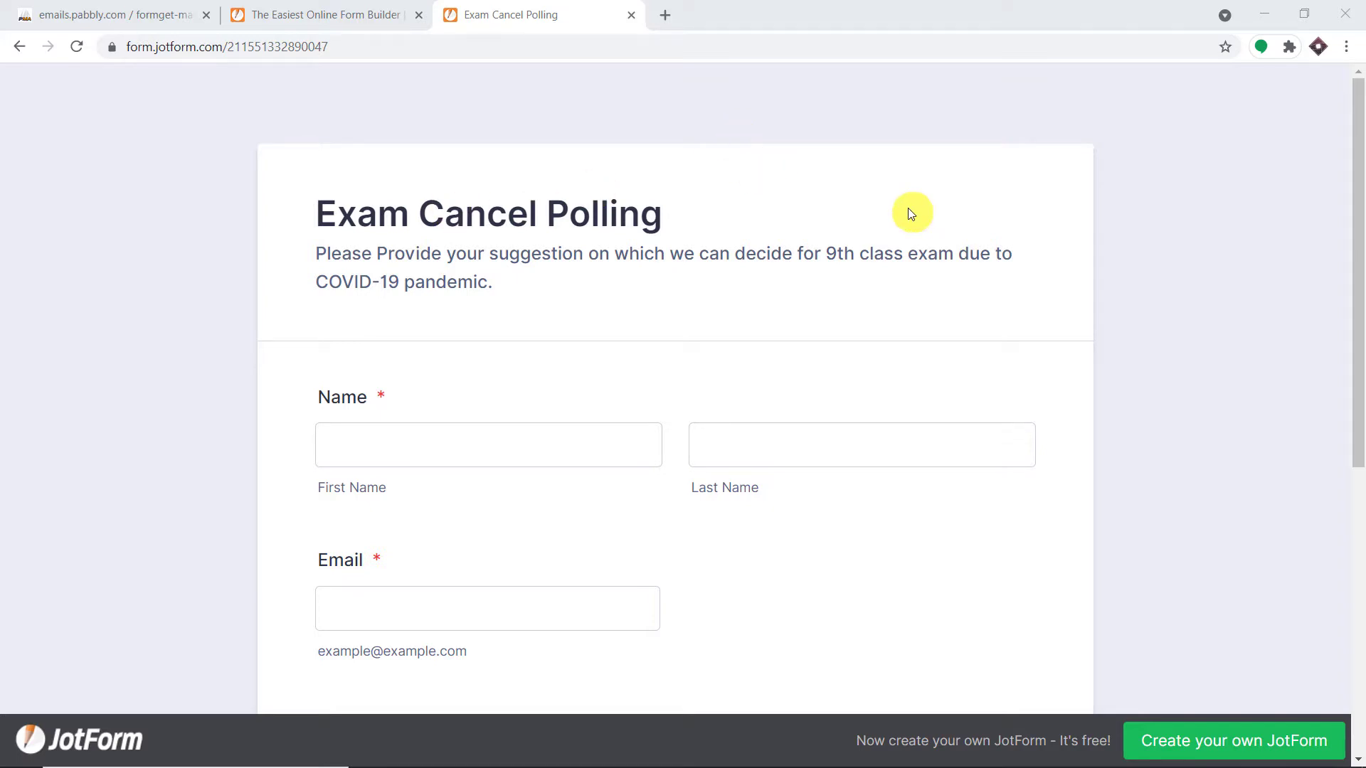
Fill in the respondent's first name, last name and email on the Exam Cancel Polling form with the second saved autofill entry
{"action": "scroll", "coordinate": [889, 208], "scroll_direction": "down", "scroll_amount": 2}
{"action": "left_click", "coordinate": [534, 274]}
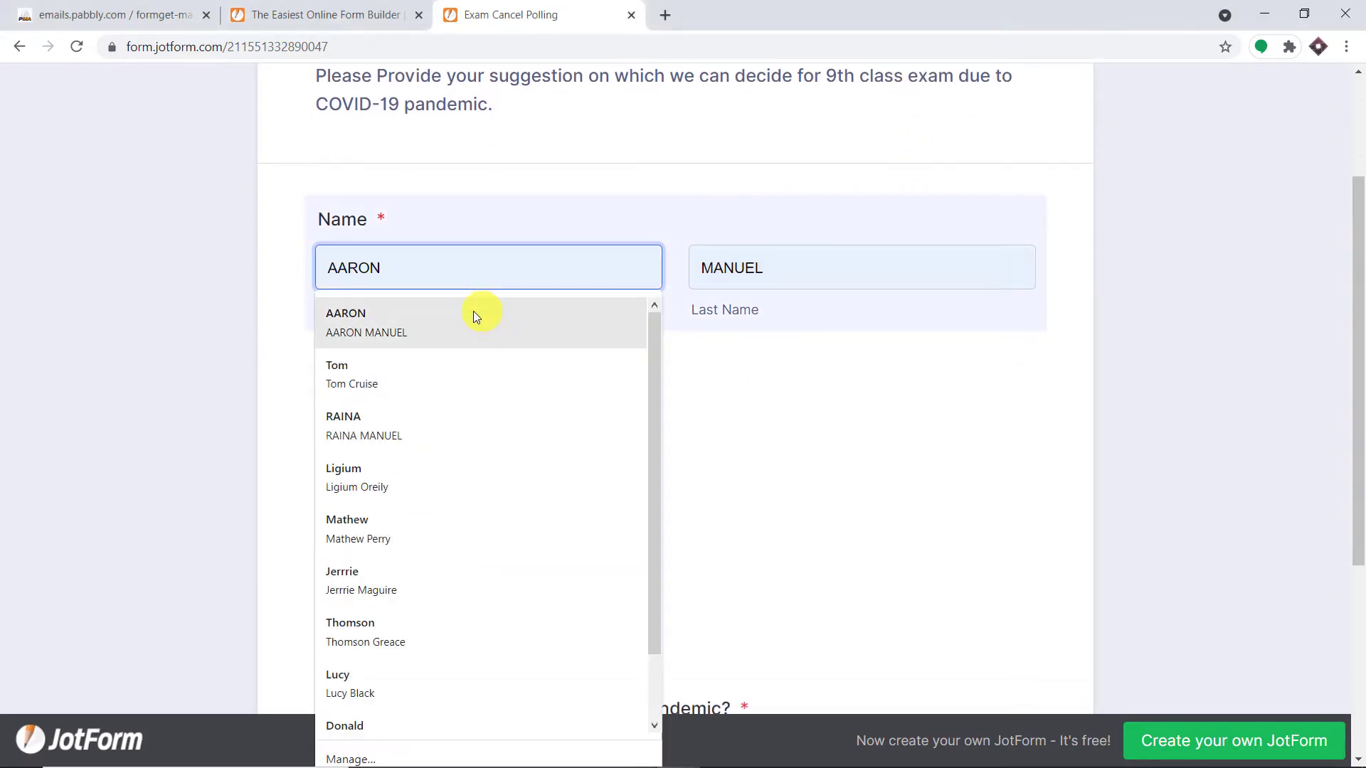
{"action": "left_click", "coordinate": [426, 370]}
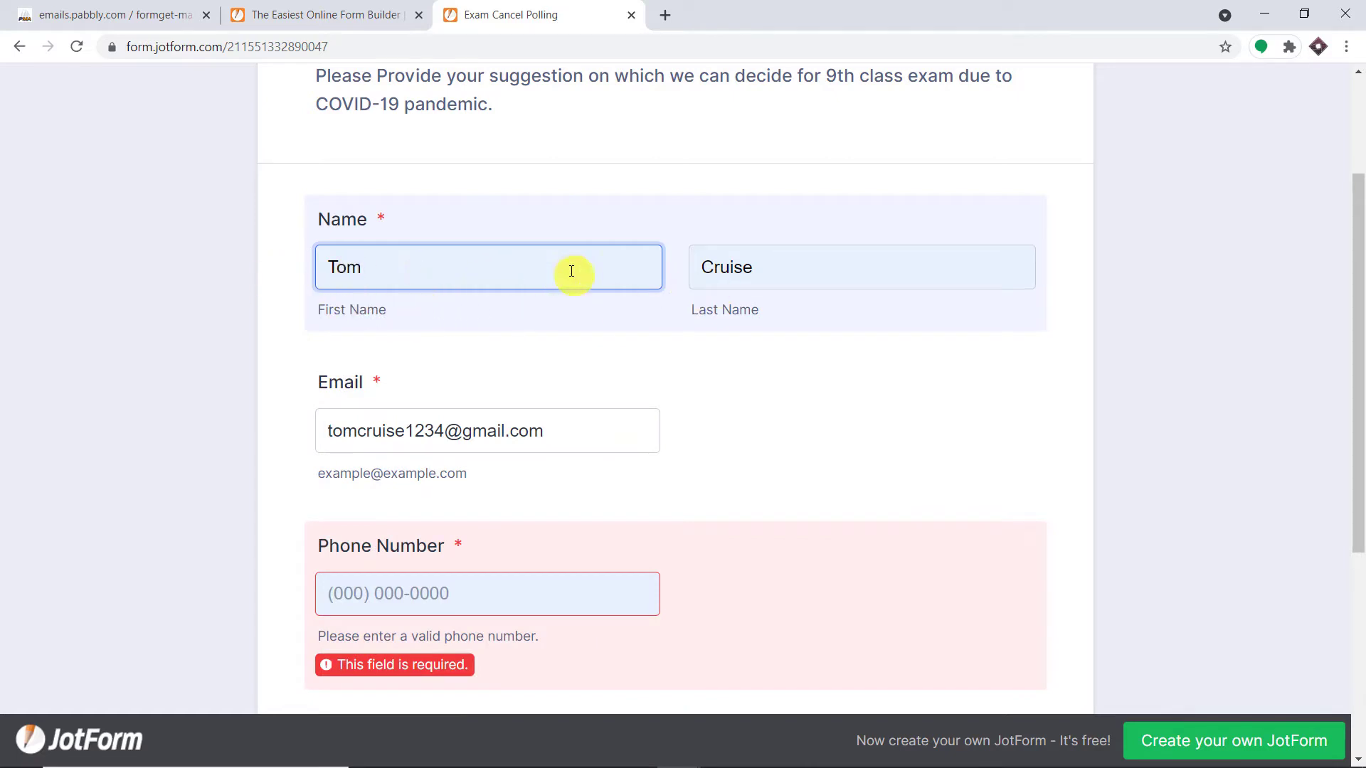
Fill in the Phone Number field with the same respondent's saved phone number
{"action": "scroll", "coordinate": [818, 255], "scroll_direction": "down", "scroll_amount": 1}
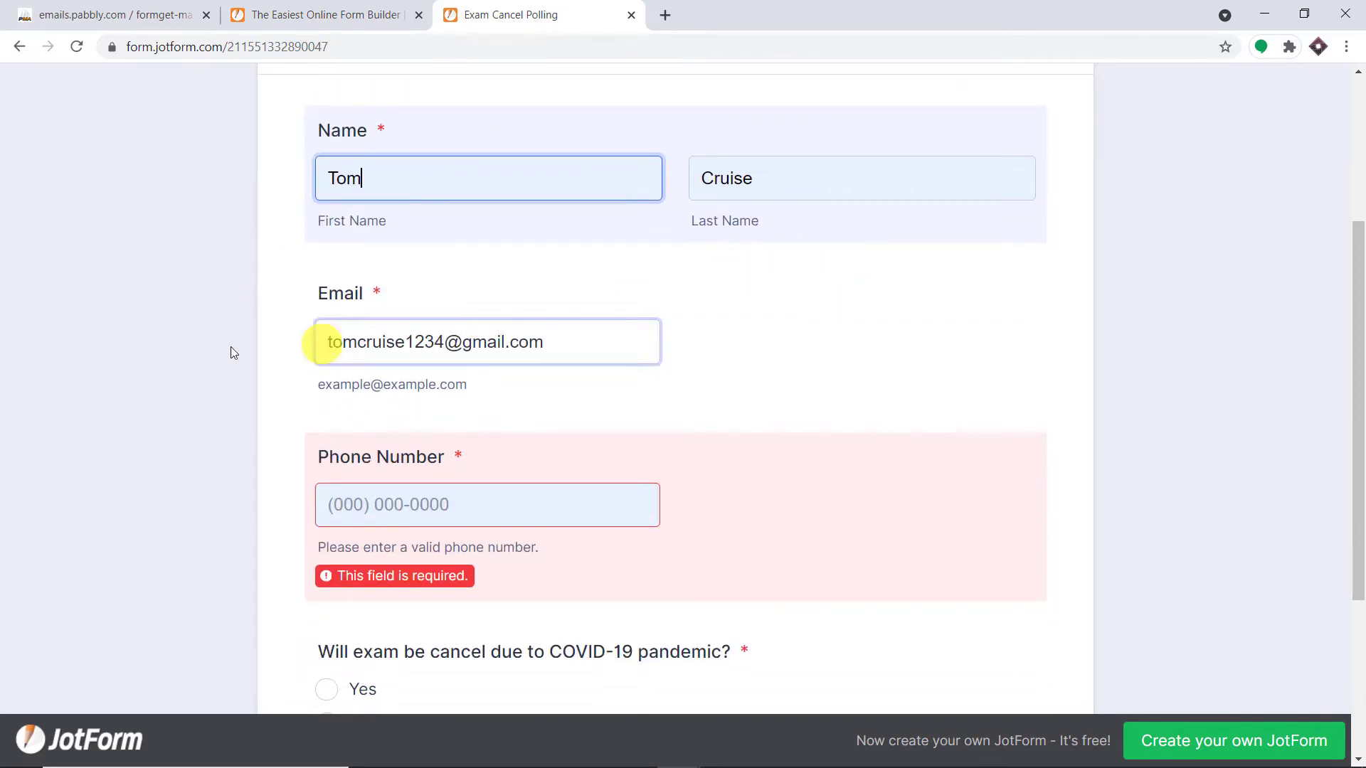
{"action": "scroll", "coordinate": [604, 346], "scroll_direction": "down", "scroll_amount": 1}
{"action": "left_click", "coordinate": [377, 427]}
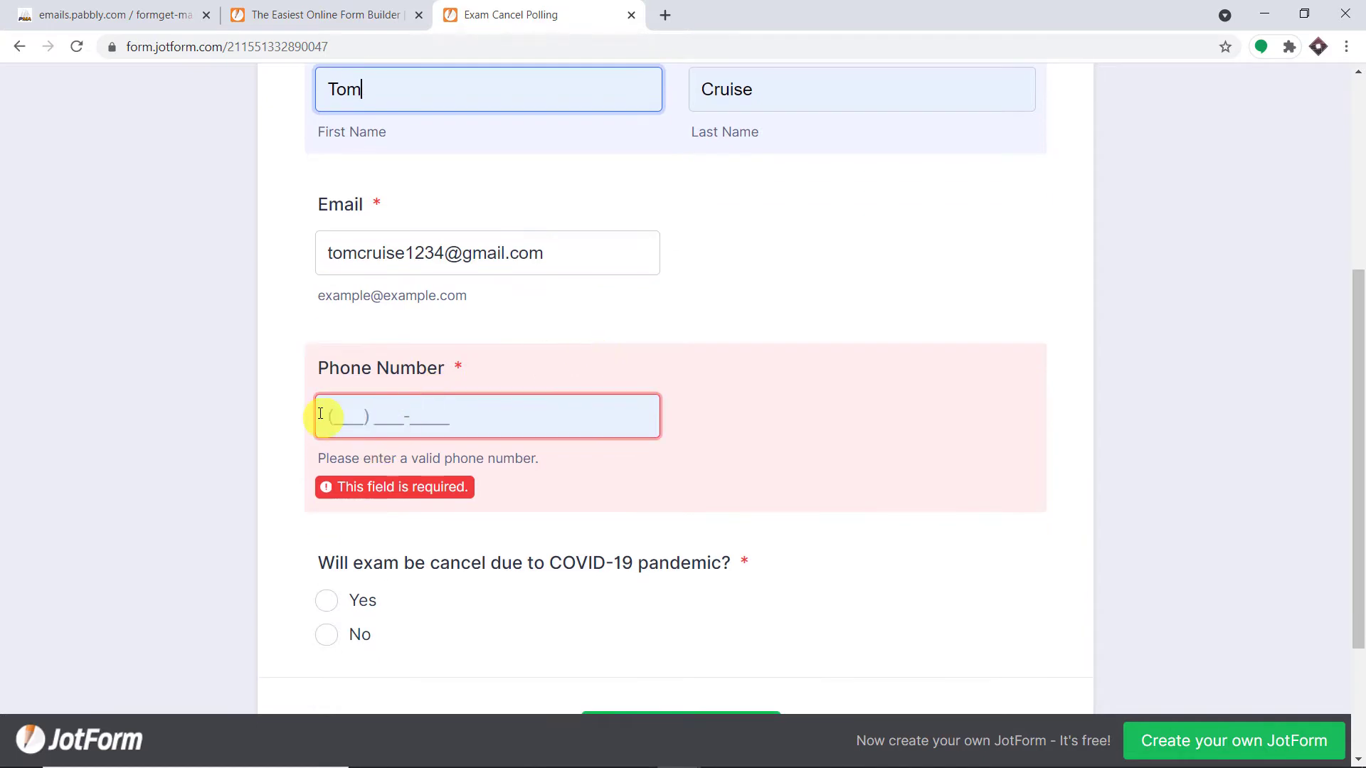
{"action": "left_click", "coordinate": [345, 417]}
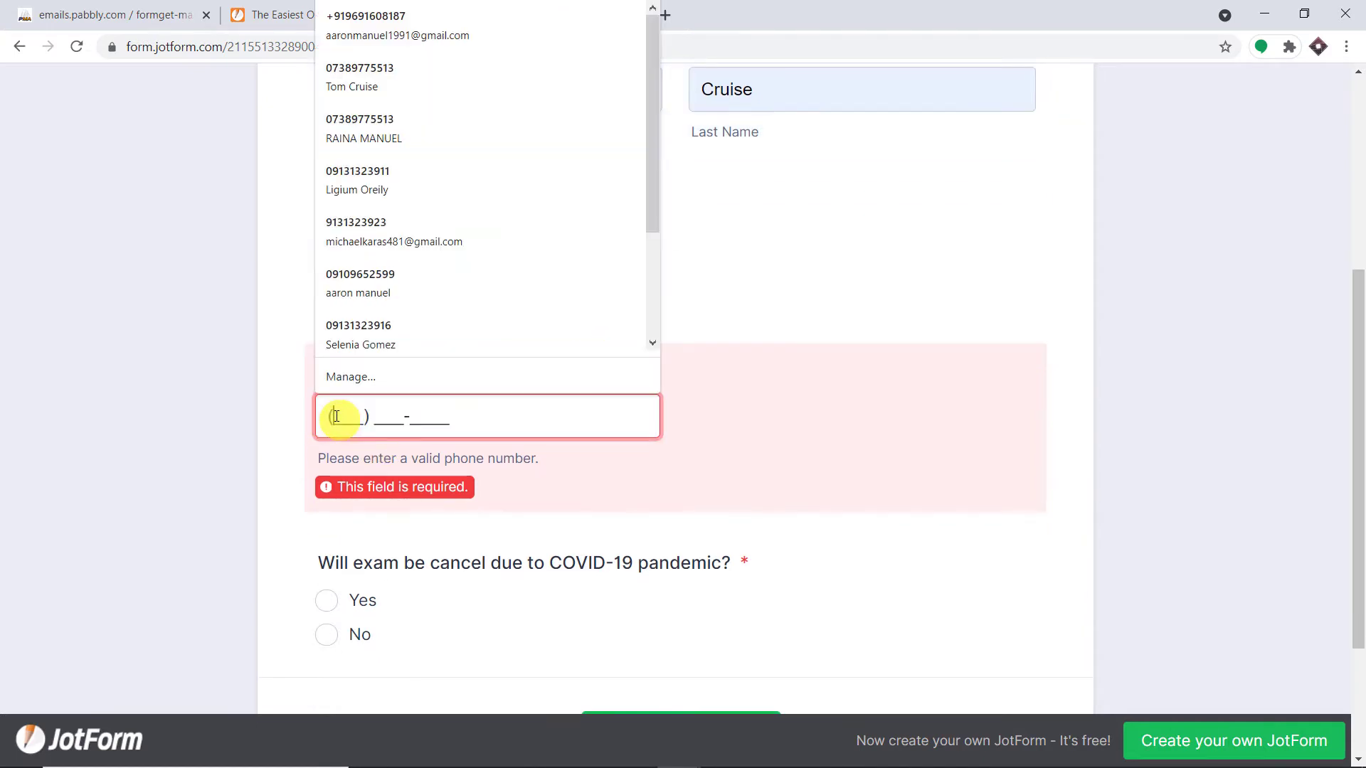
{"action": "left_click", "coordinate": [411, 77]}
Answer Yes to "Will exam be cancel due to COVID-19 pandemic?" and submit the form
{"action": "scroll", "coordinate": [737, 262], "scroll_direction": "down", "scroll_amount": 2}
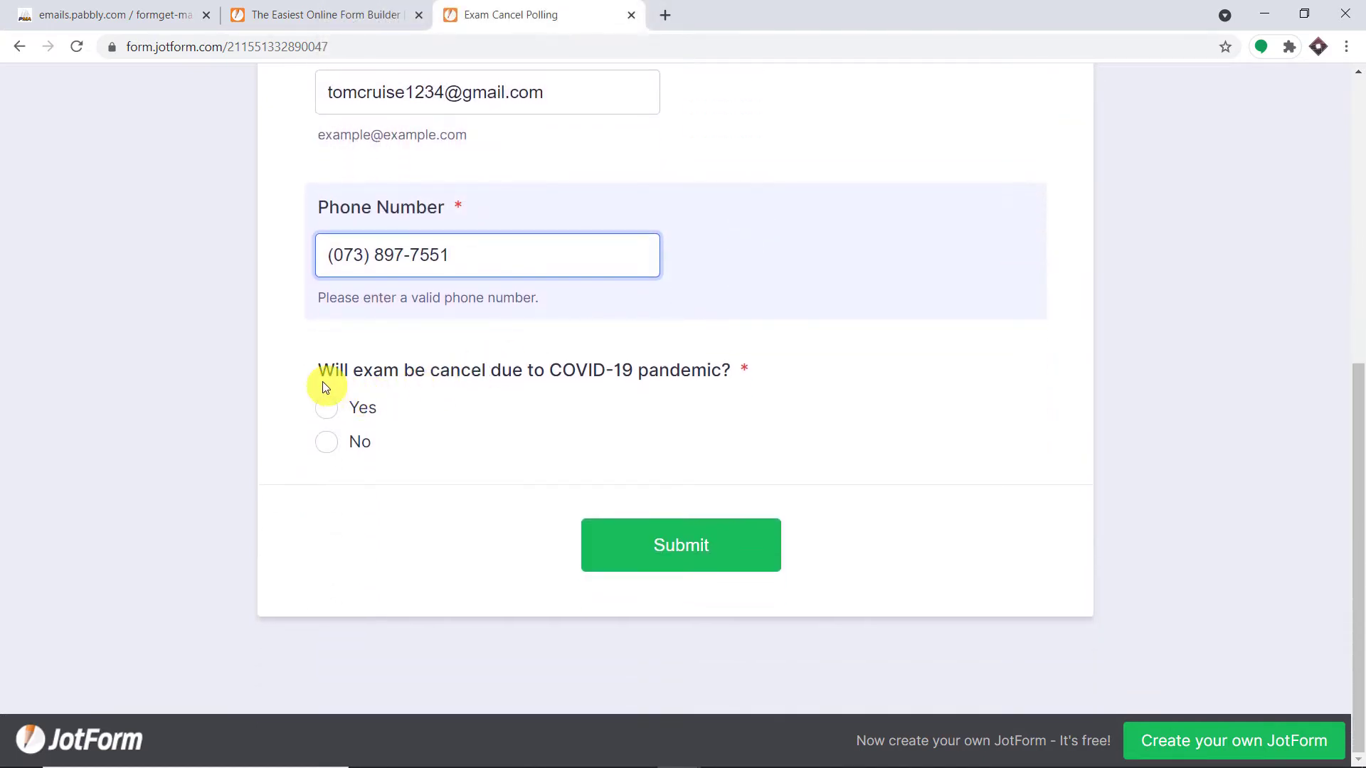
{"action": "scroll", "coordinate": [838, 302], "scroll_direction": "up", "scroll_amount": 7}
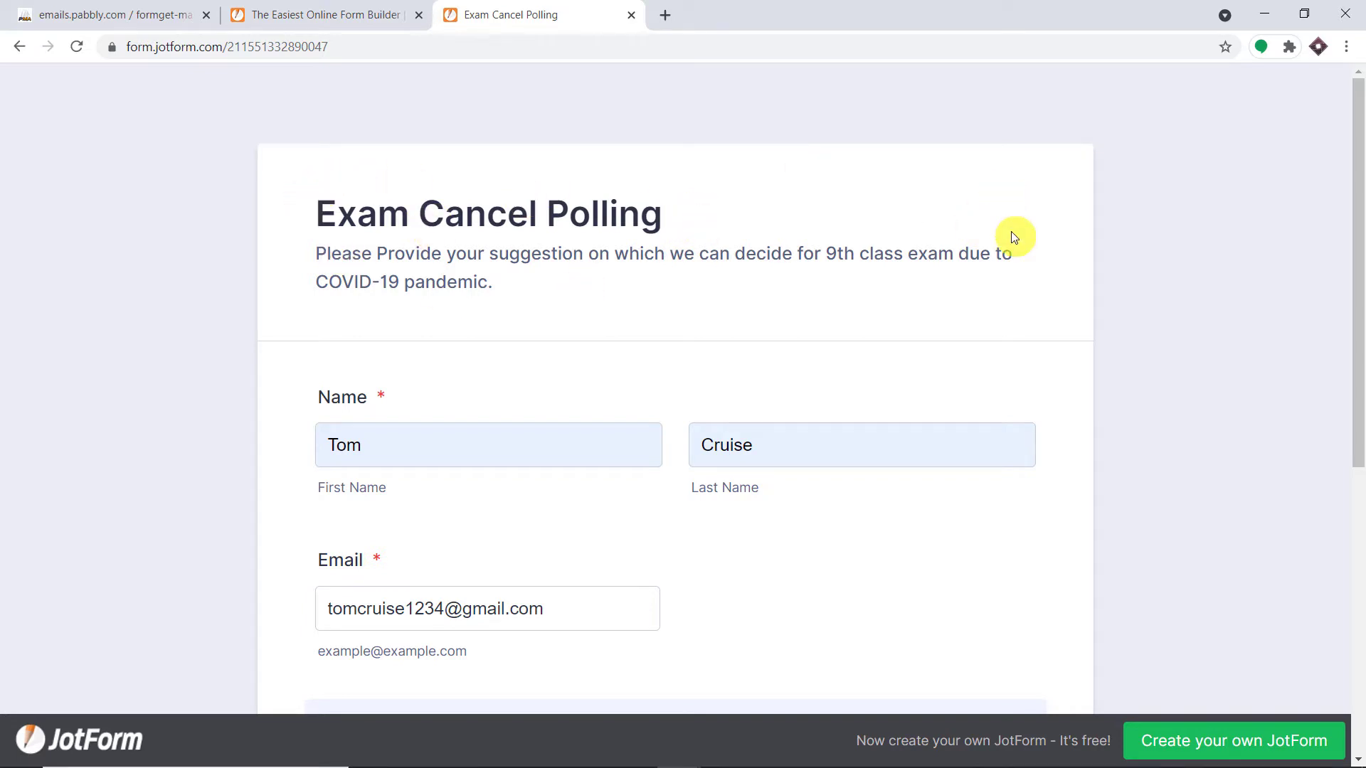
{"action": "scroll", "coordinate": [1051, 199], "scroll_direction": "down", "scroll_amount": 2}
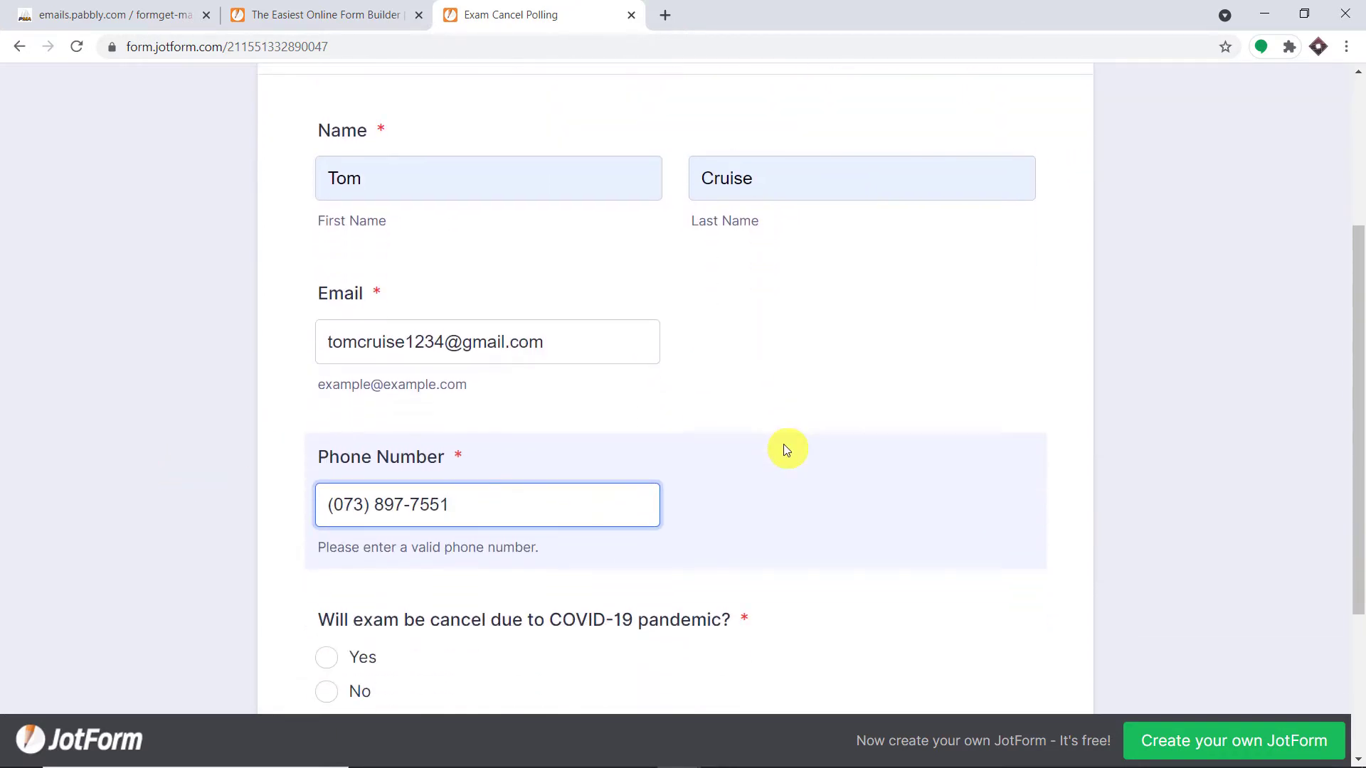
{"action": "scroll", "coordinate": [783, 444], "scroll_direction": "down", "scroll_amount": 2}
{"action": "scroll", "coordinate": [702, 441], "scroll_direction": "down", "scroll_amount": 1}
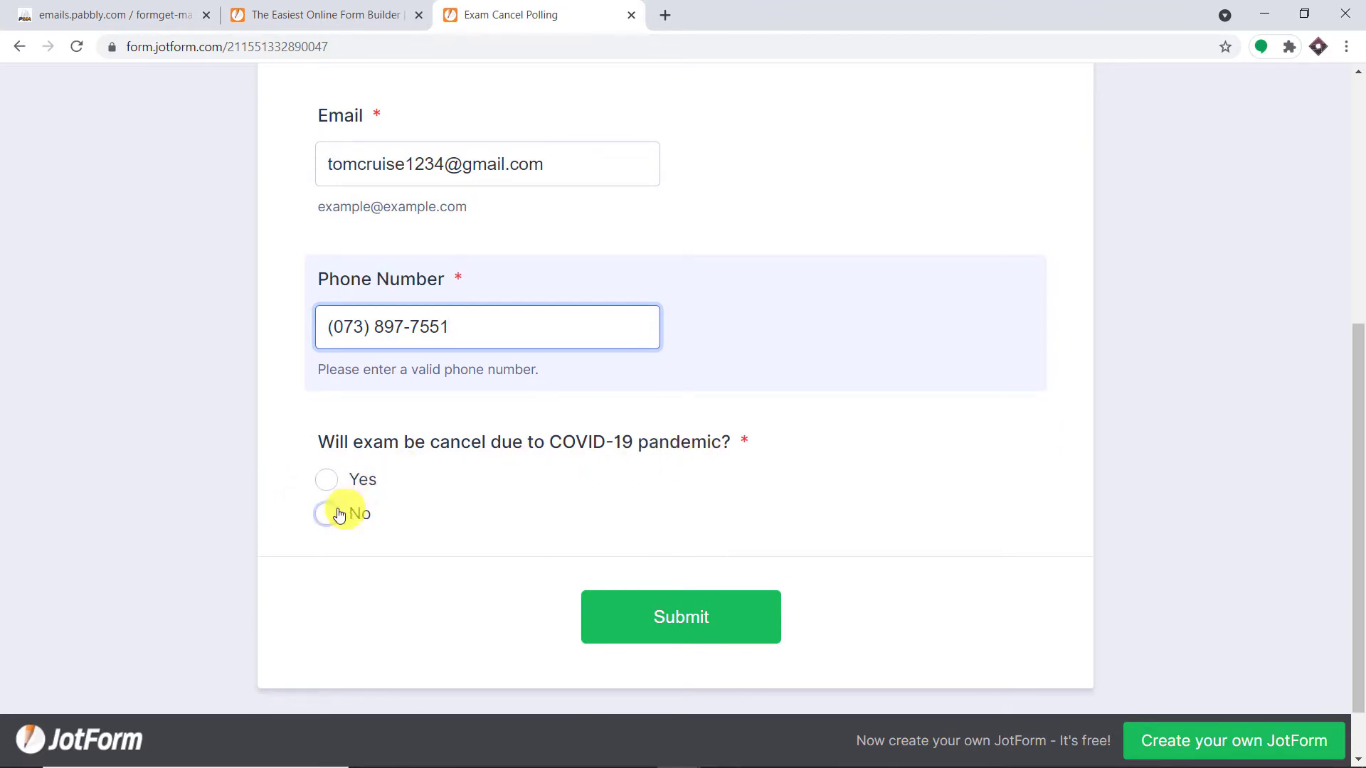
{"action": "left_click", "coordinate": [329, 480]}
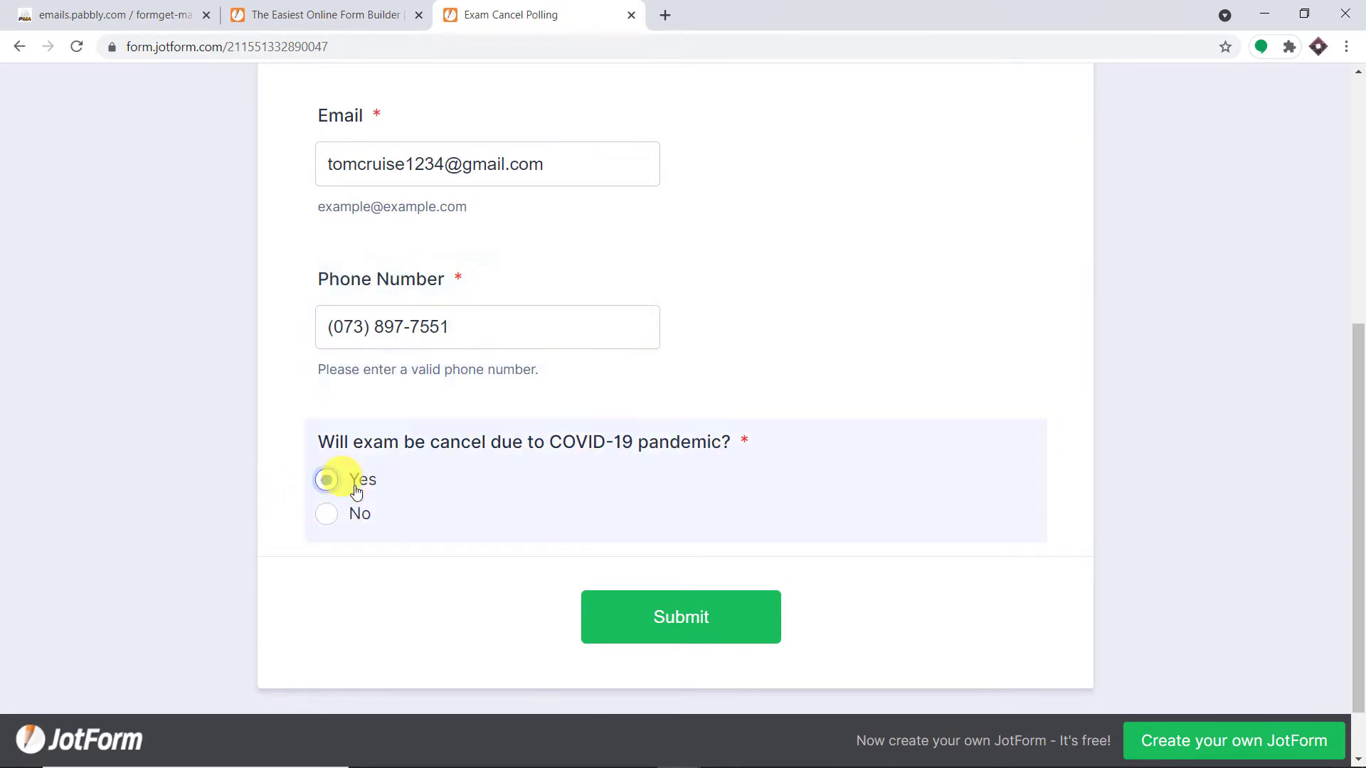
{"action": "left_click", "coordinate": [694, 620]}
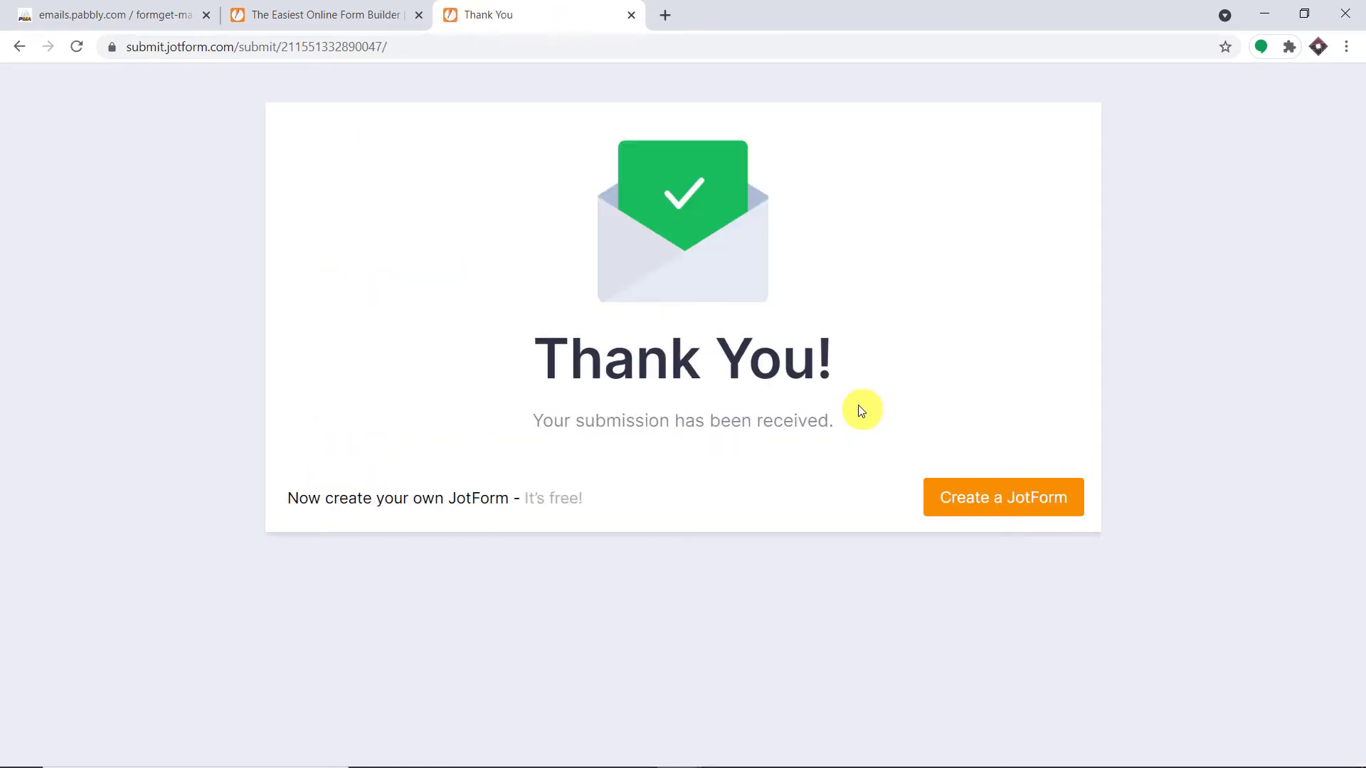
Switch to phpMyAdmin and reload the student_info table to check for the submitted contact details
{"action": "left_click", "coordinate": [181, 17]}
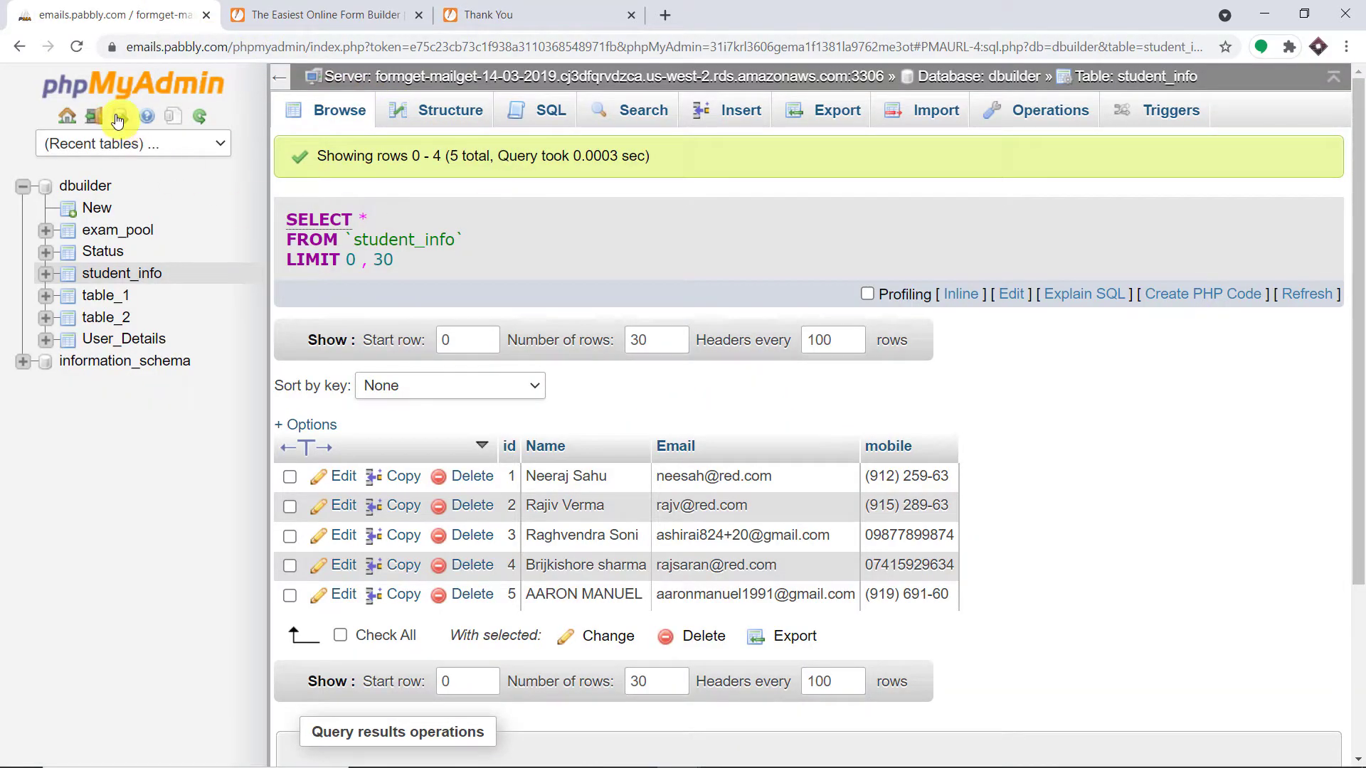
{"action": "left_click", "coordinate": [112, 278]}
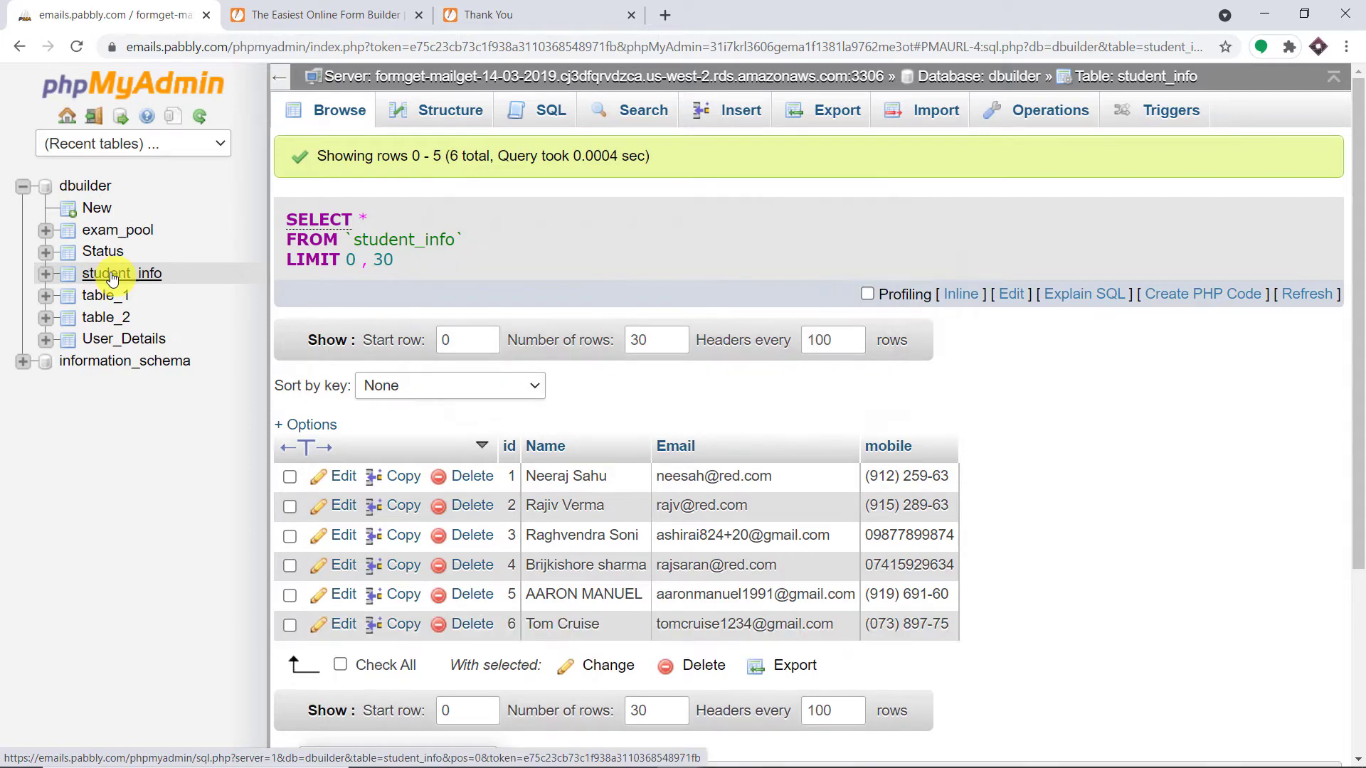
{"action": "scroll", "coordinate": [498, 355], "scroll_direction": "down", "scroll_amount": 2}
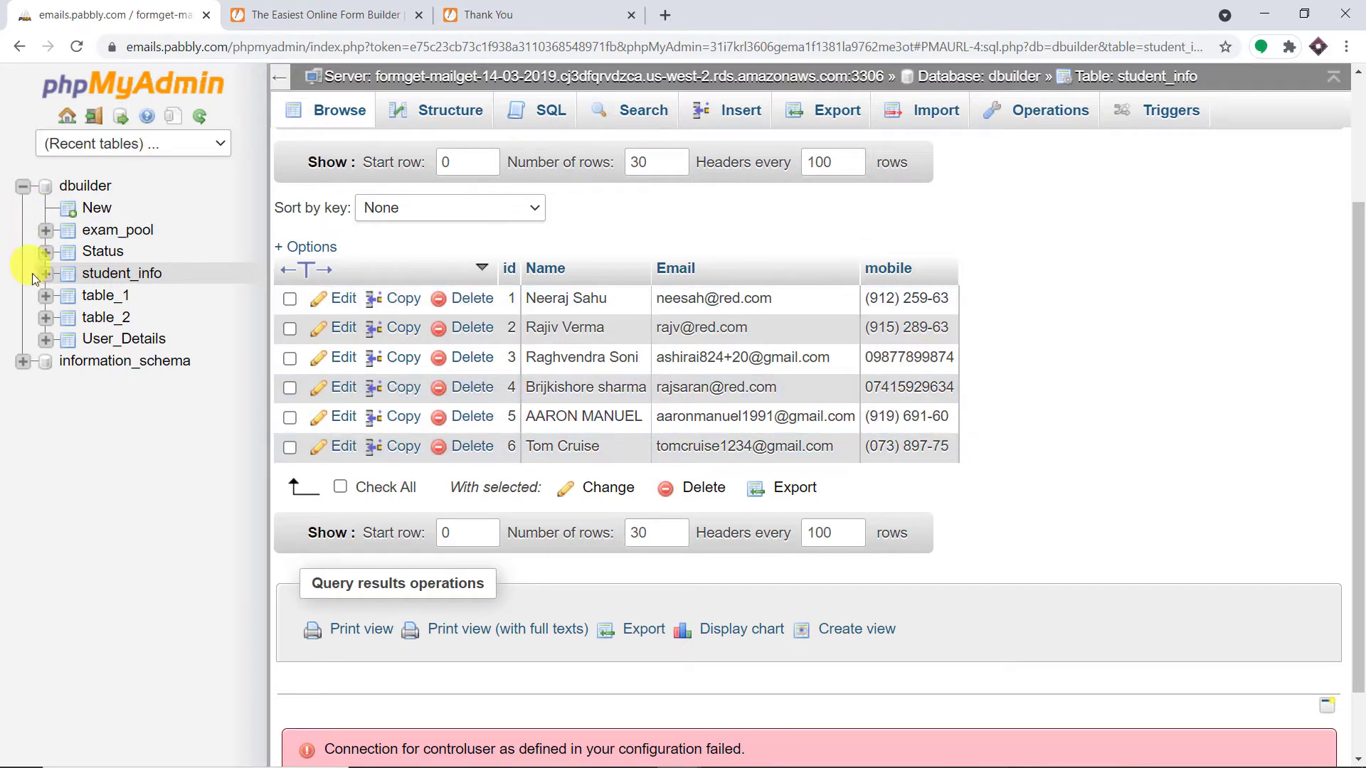
Browse the exam_pool table and examine the exam_cancel_yes_no answers
{"action": "left_click", "coordinate": [144, 232]}
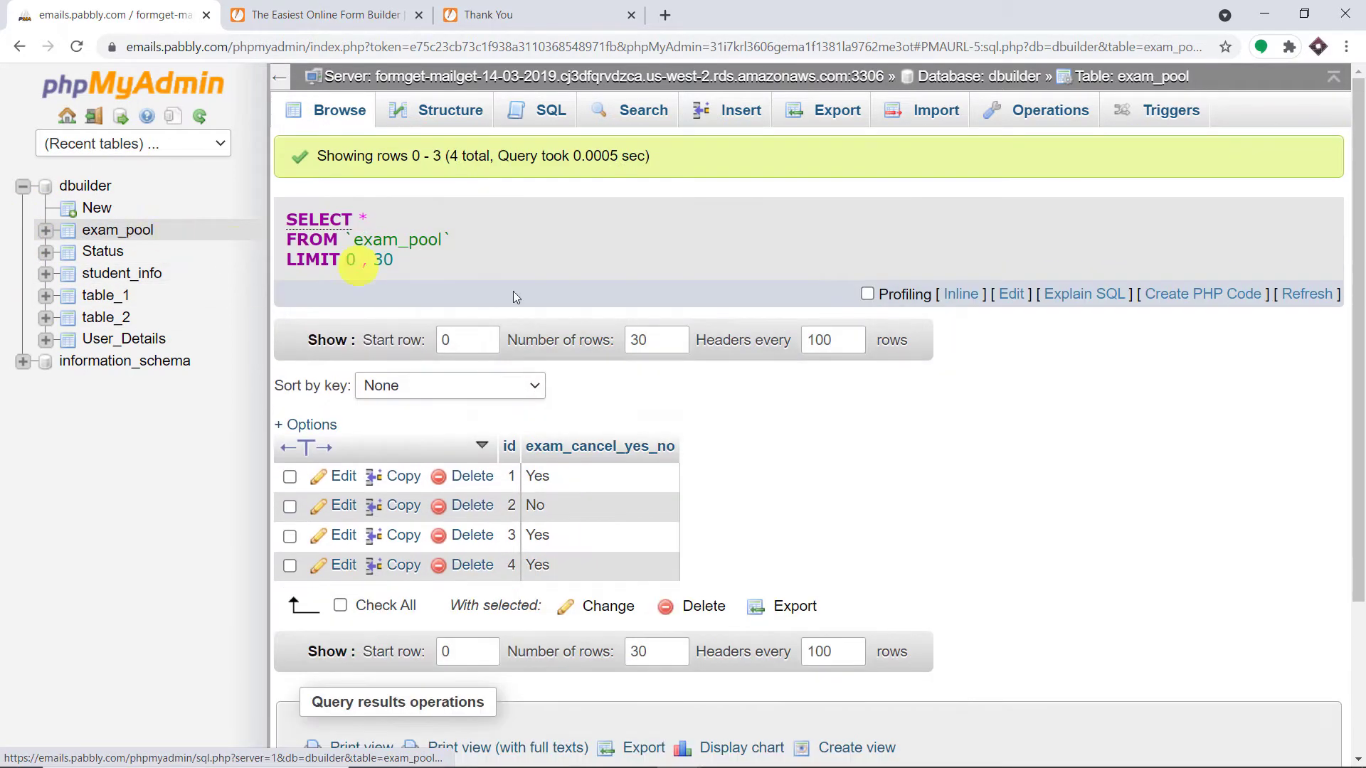
{"action": "scroll", "coordinate": [609, 360], "scroll_direction": "down", "scroll_amount": 3}
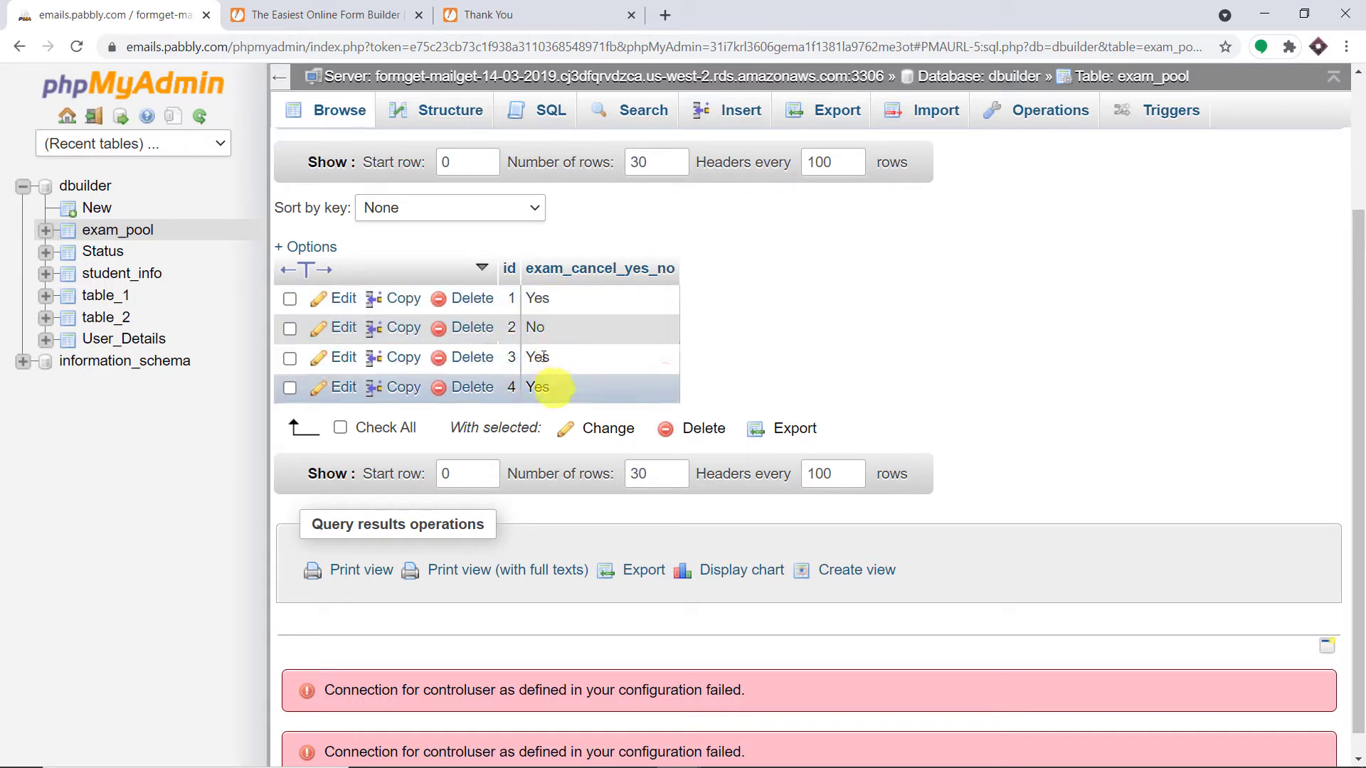
{"action": "left_click_drag", "start_coordinate": [548, 323], "coordinate": [529, 329]}
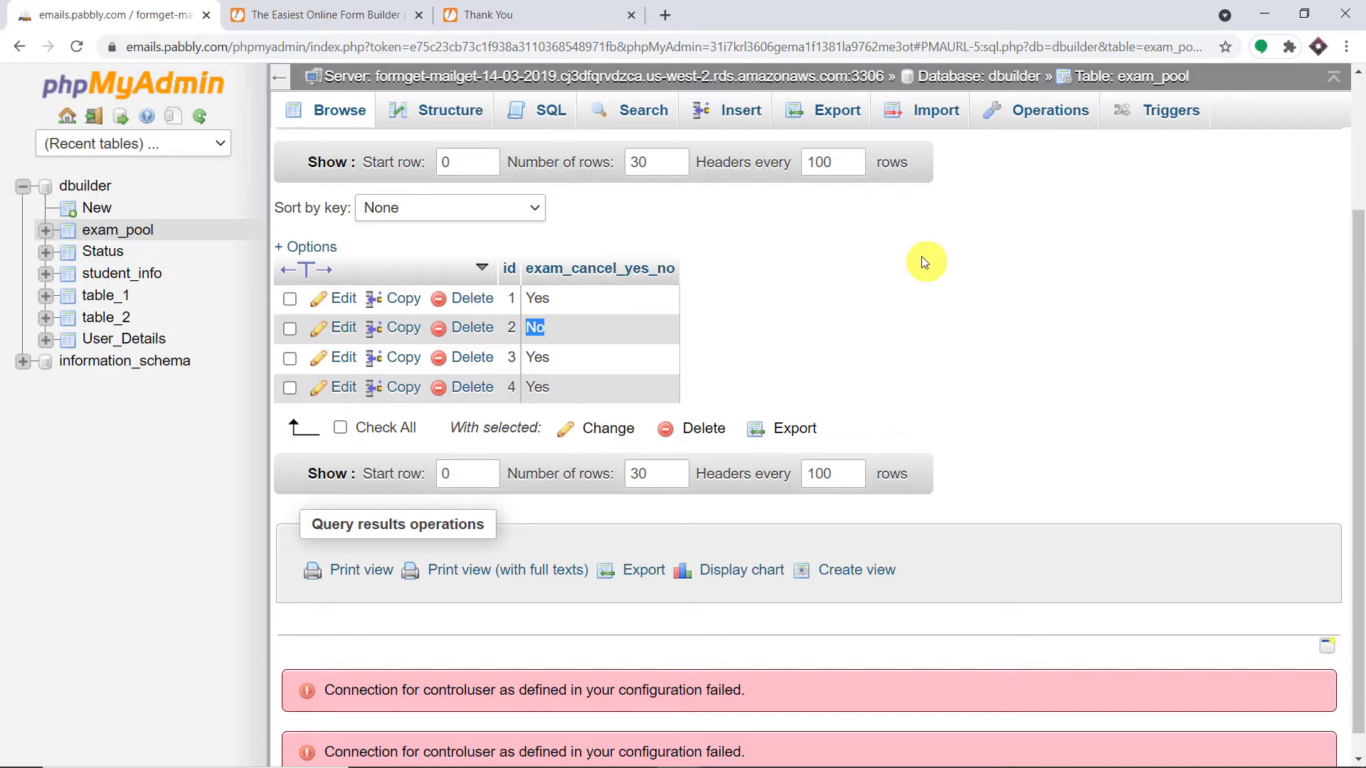
Open pabbly.com in a new browser tab and go to the Connect product page
{"action": "left_click", "coordinate": [665, 15]}
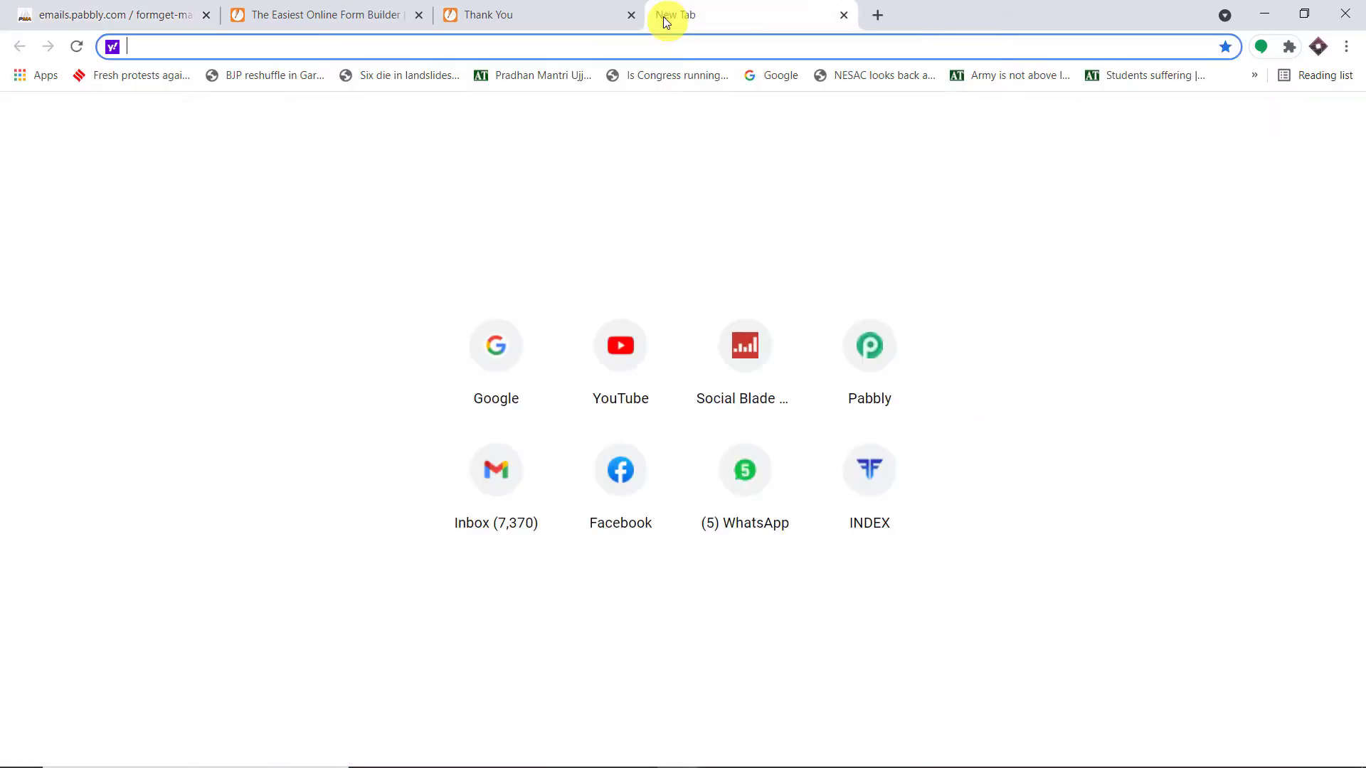
{"action": "type", "text": "pabbly.com"}
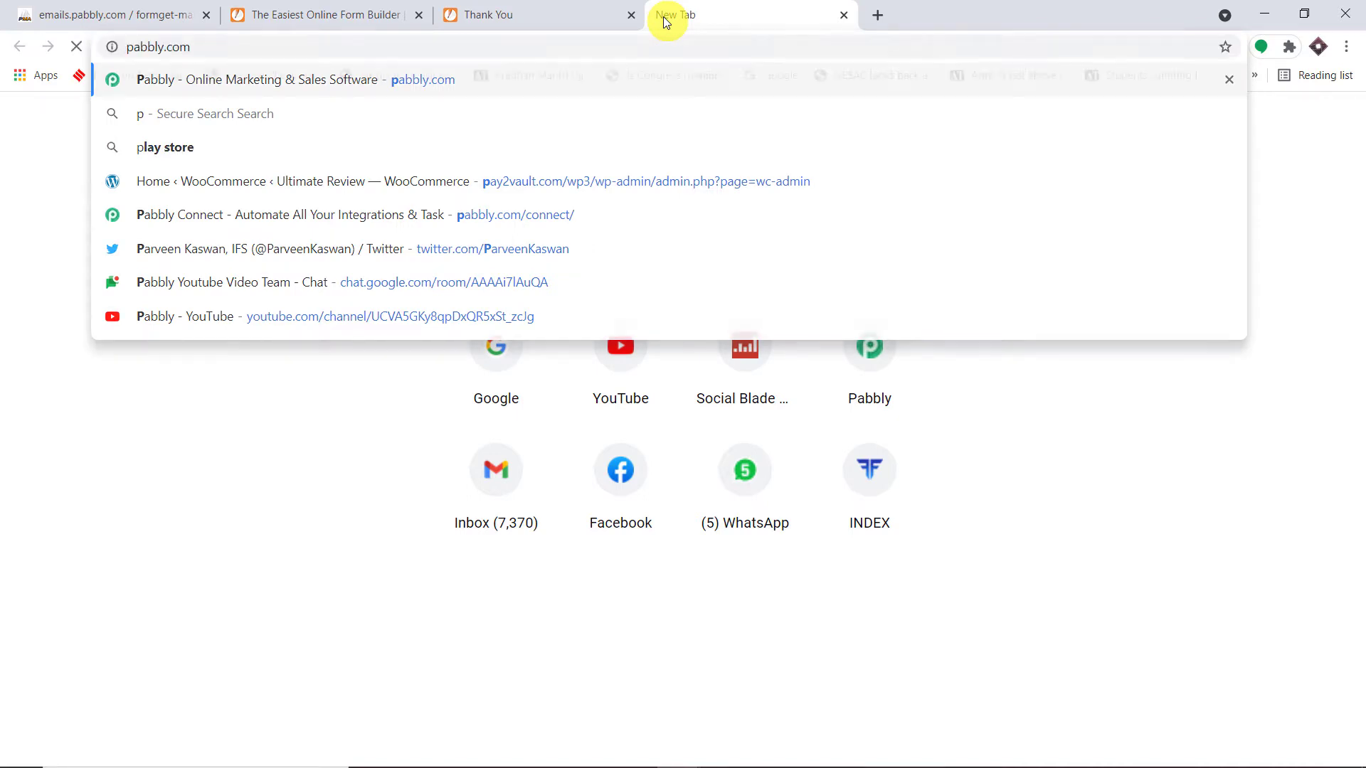
{"action": "key", "text": "Return"}
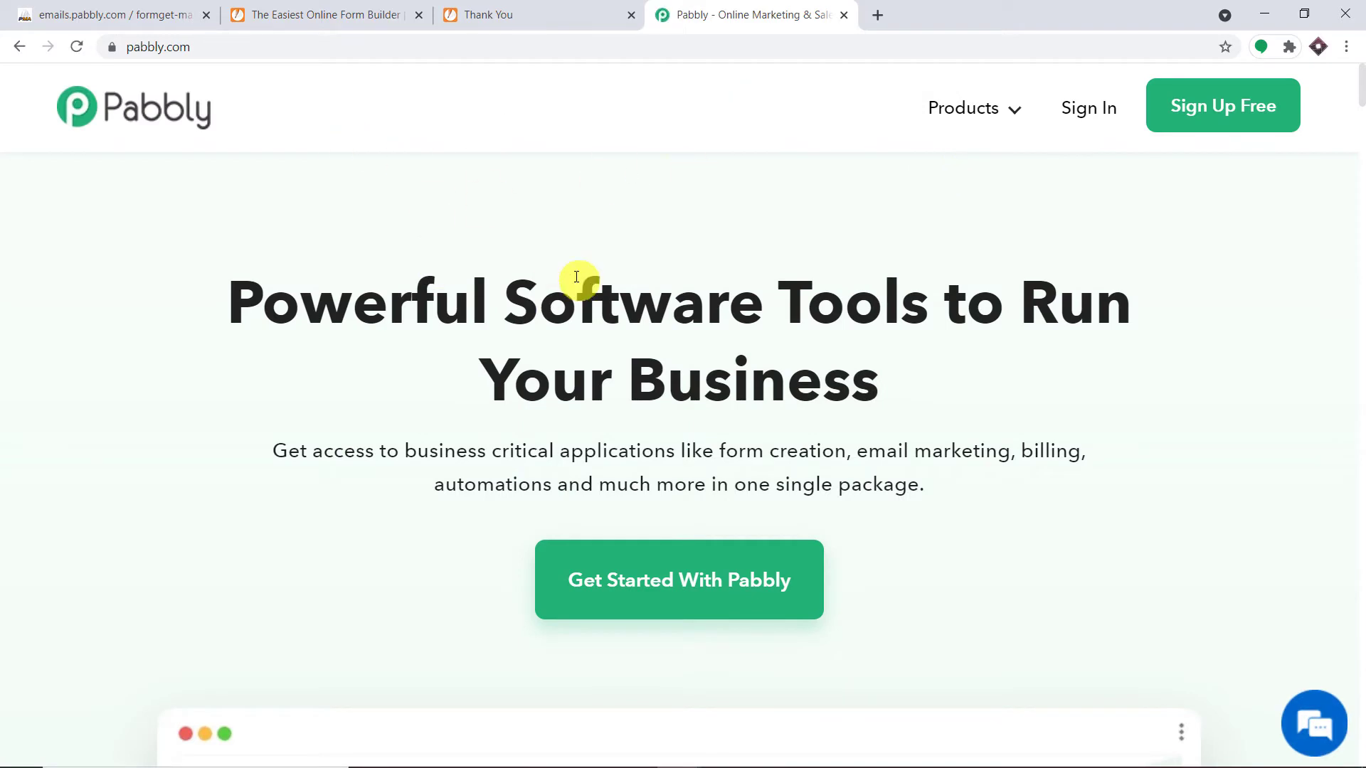
{"action": "left_click", "coordinate": [971, 110]}
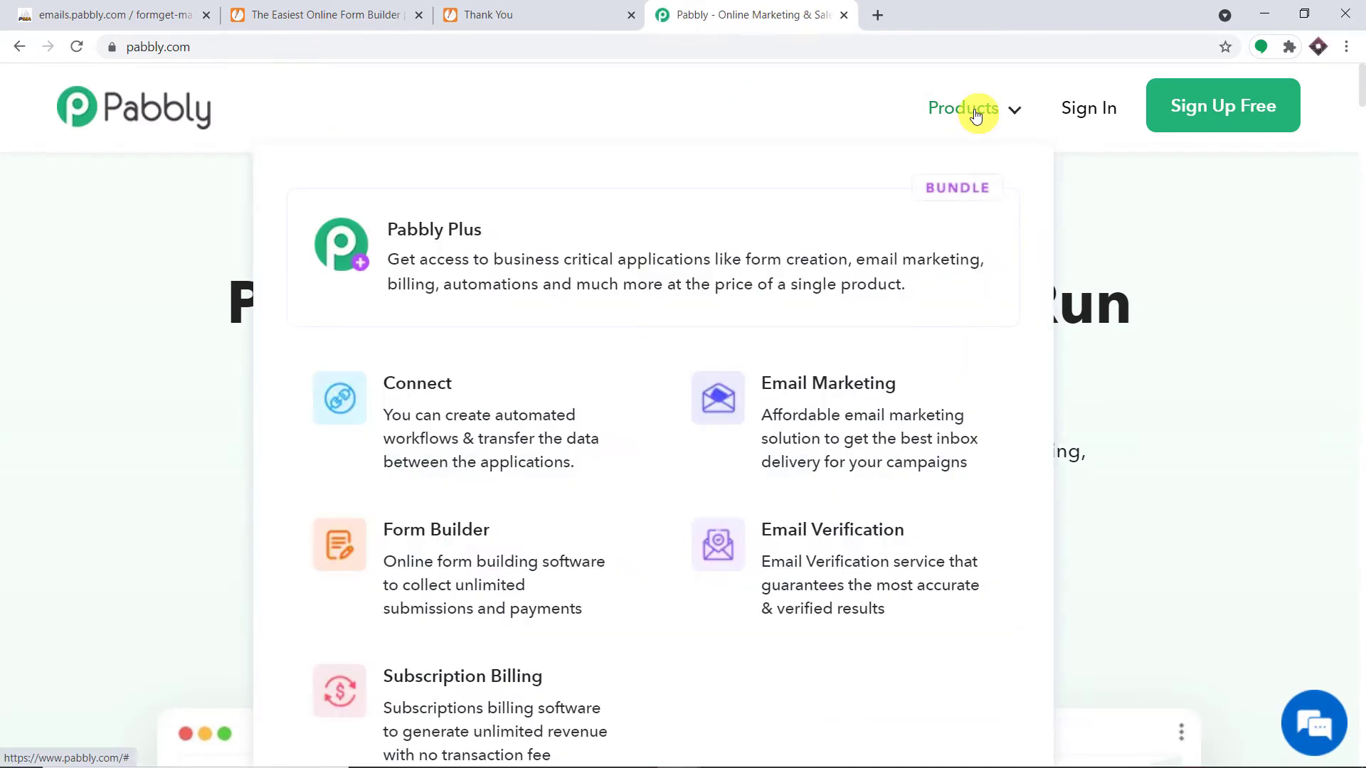
{"action": "left_click", "coordinate": [503, 425]}
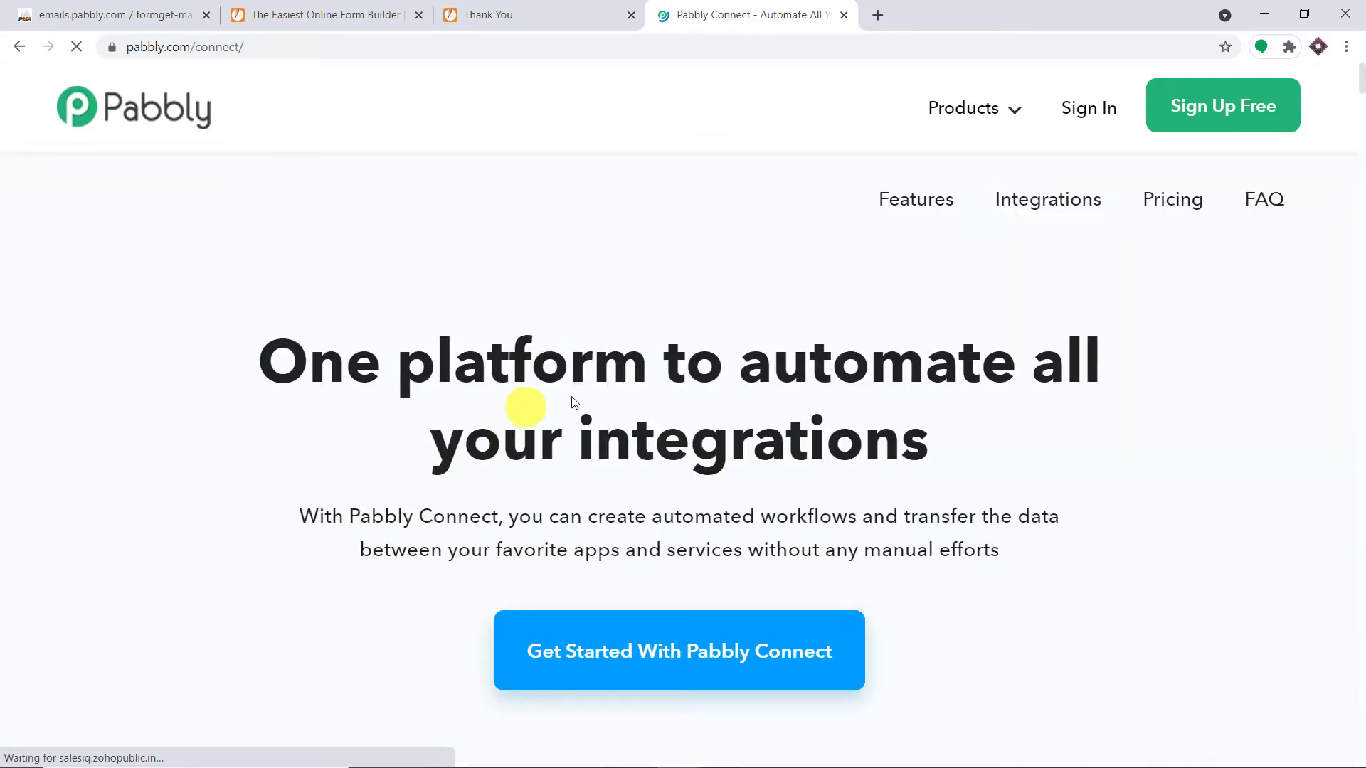
Sign in to Pabbly and open the Connect application from the account's apps
{"action": "left_click", "coordinate": [1092, 113]}
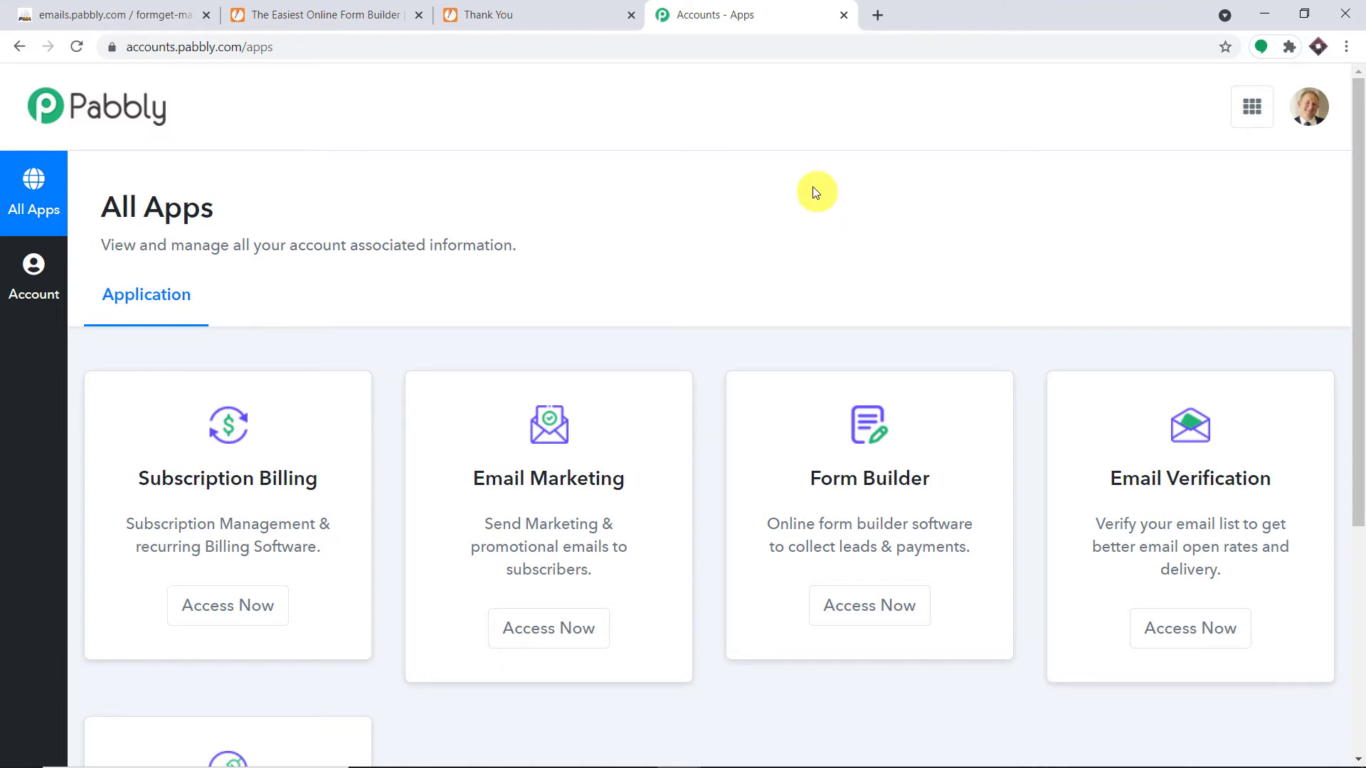
{"action": "scroll", "coordinate": [812, 186], "scroll_direction": "down", "scroll_amount": 5}
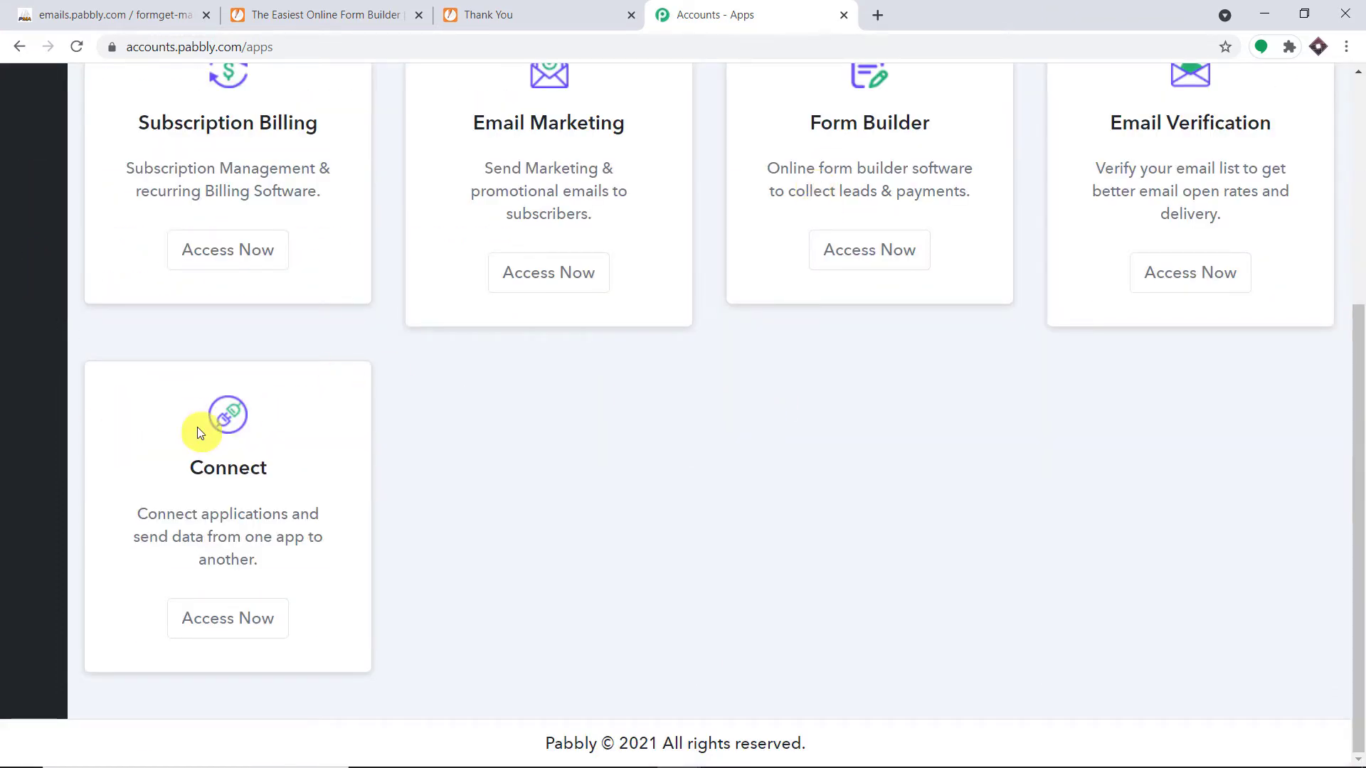
{"action": "left_click", "coordinate": [212, 616]}
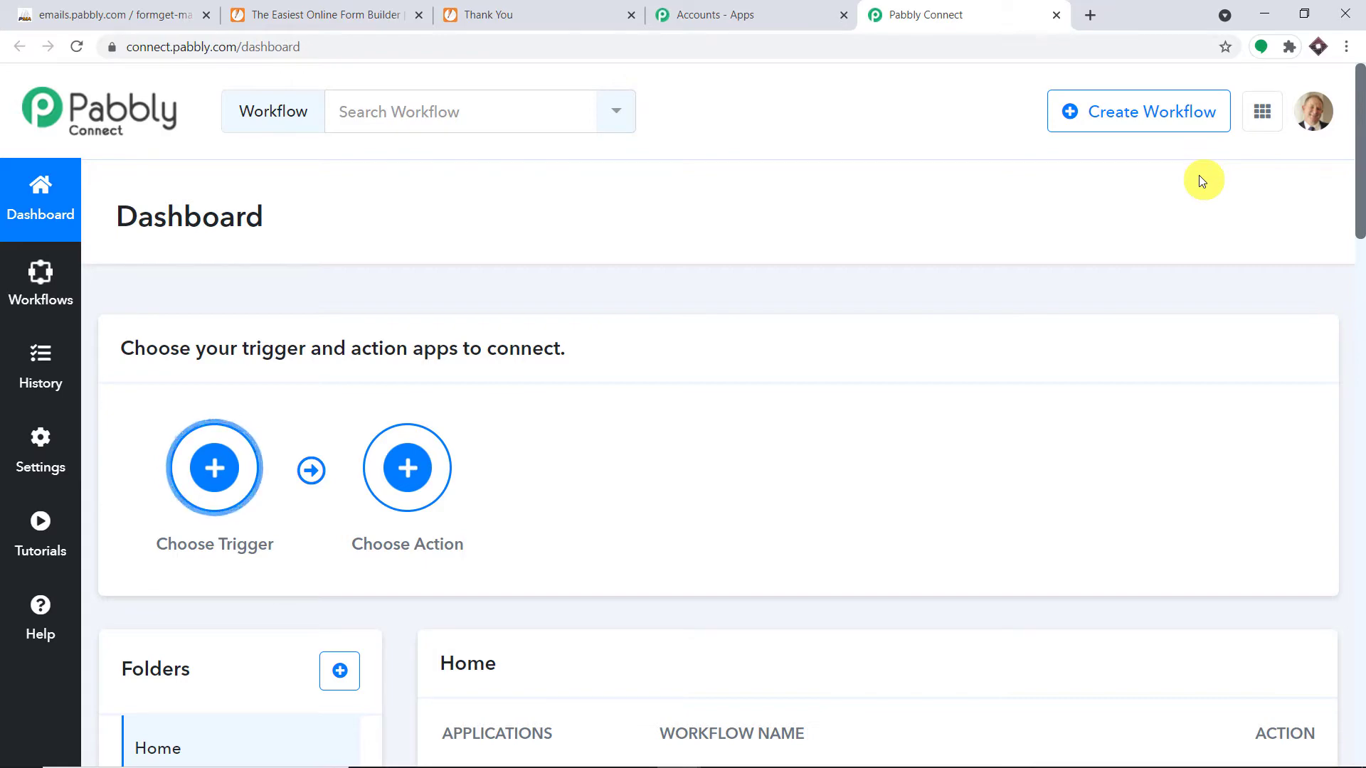
Create a new workflow named "JotForm to MySQL (multi tables)"
{"action": "left_click", "coordinate": [1148, 130]}
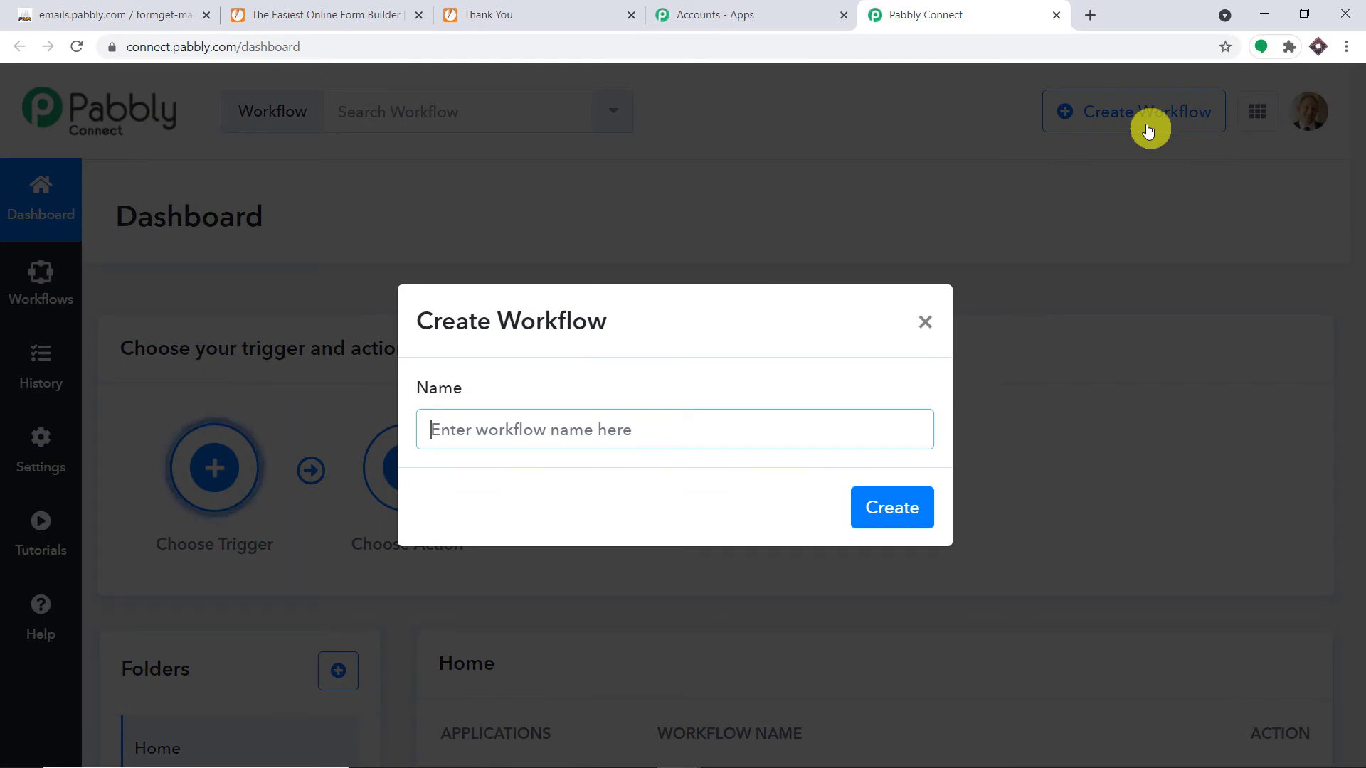
{"action": "type", "text": "Jot"}
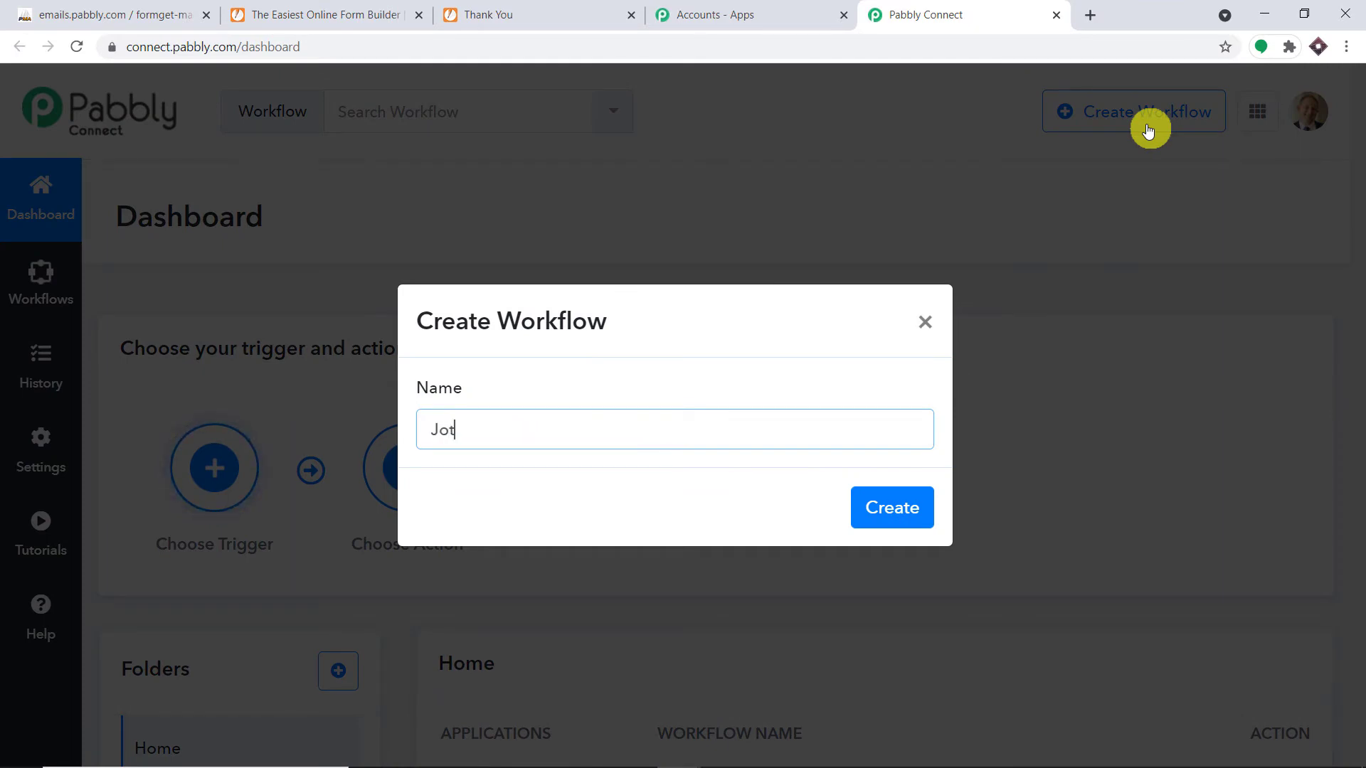
{"action": "type", "text": "Form to"}
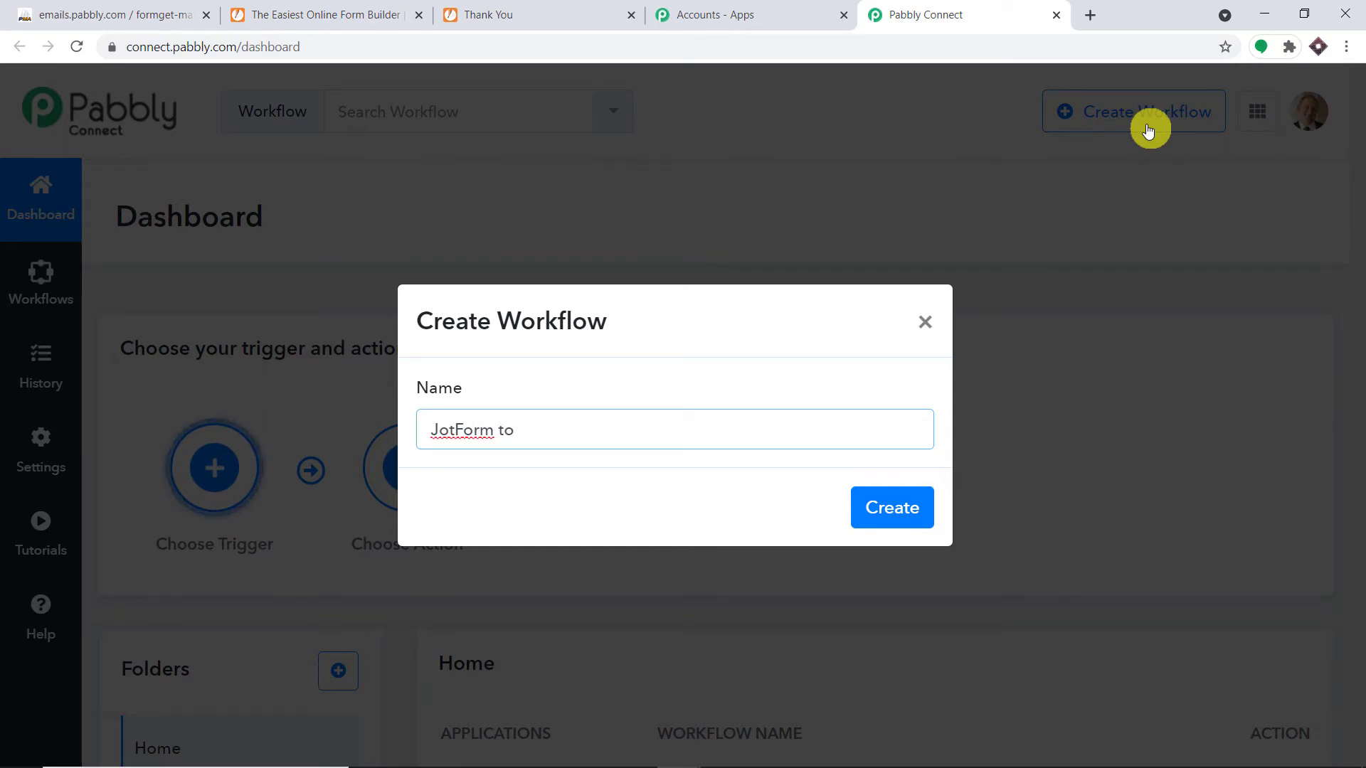
{"action": "type", "text": " My"}
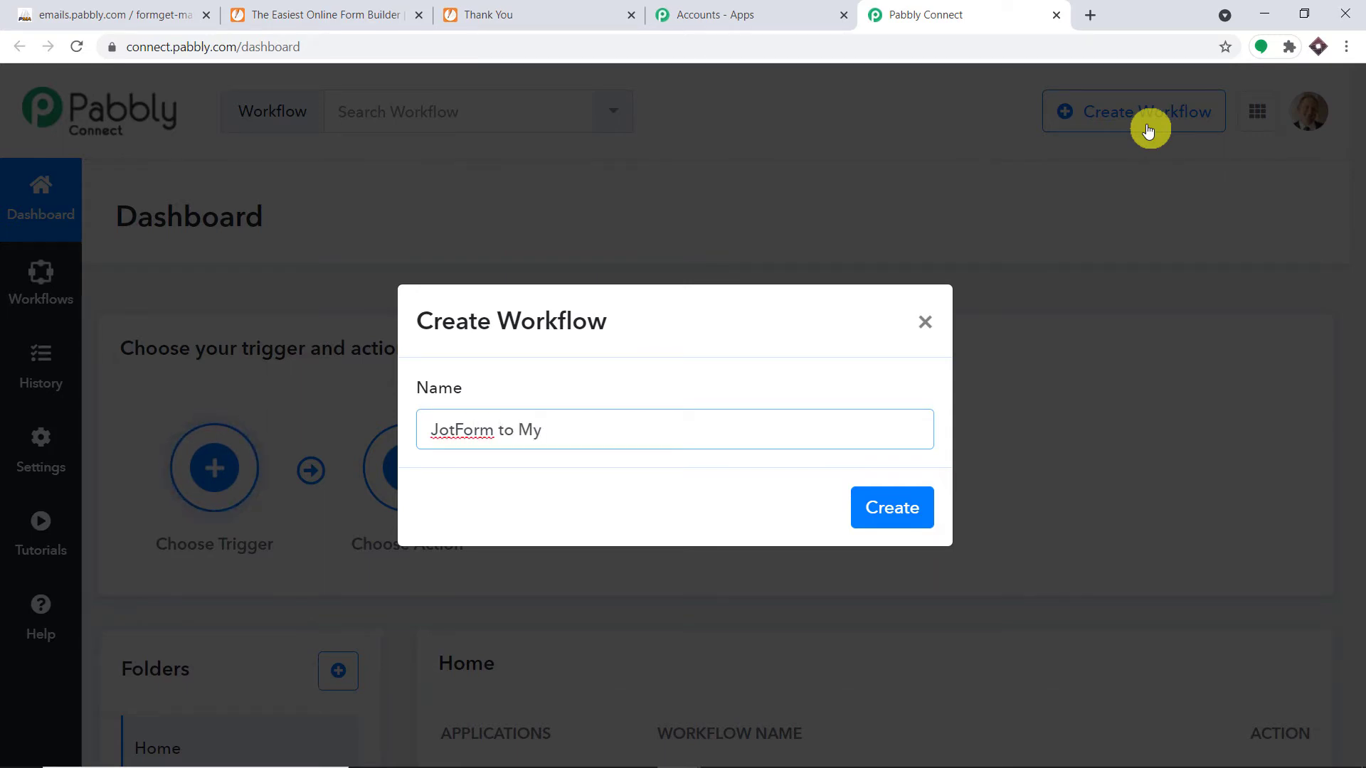
{"action": "type", "text": "SQL "}
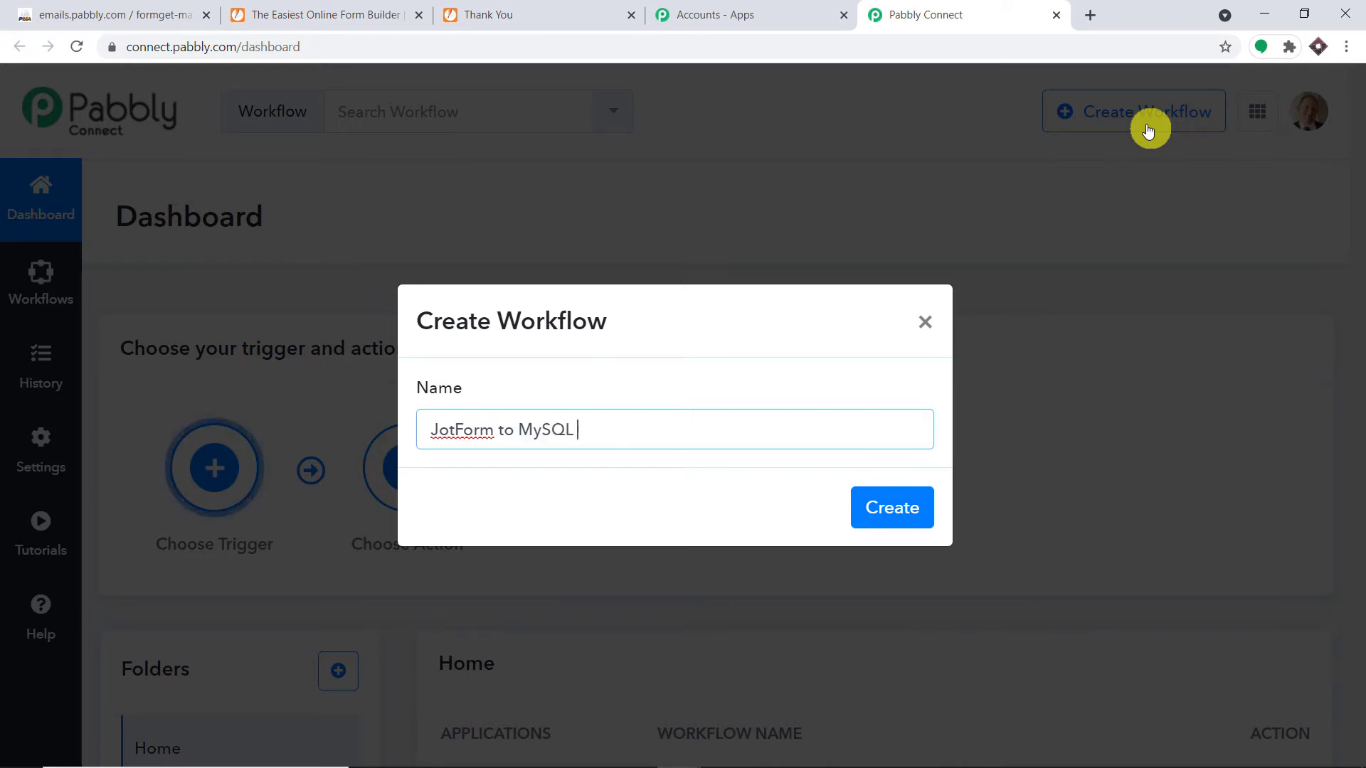
{"action": "type", "text": "("}
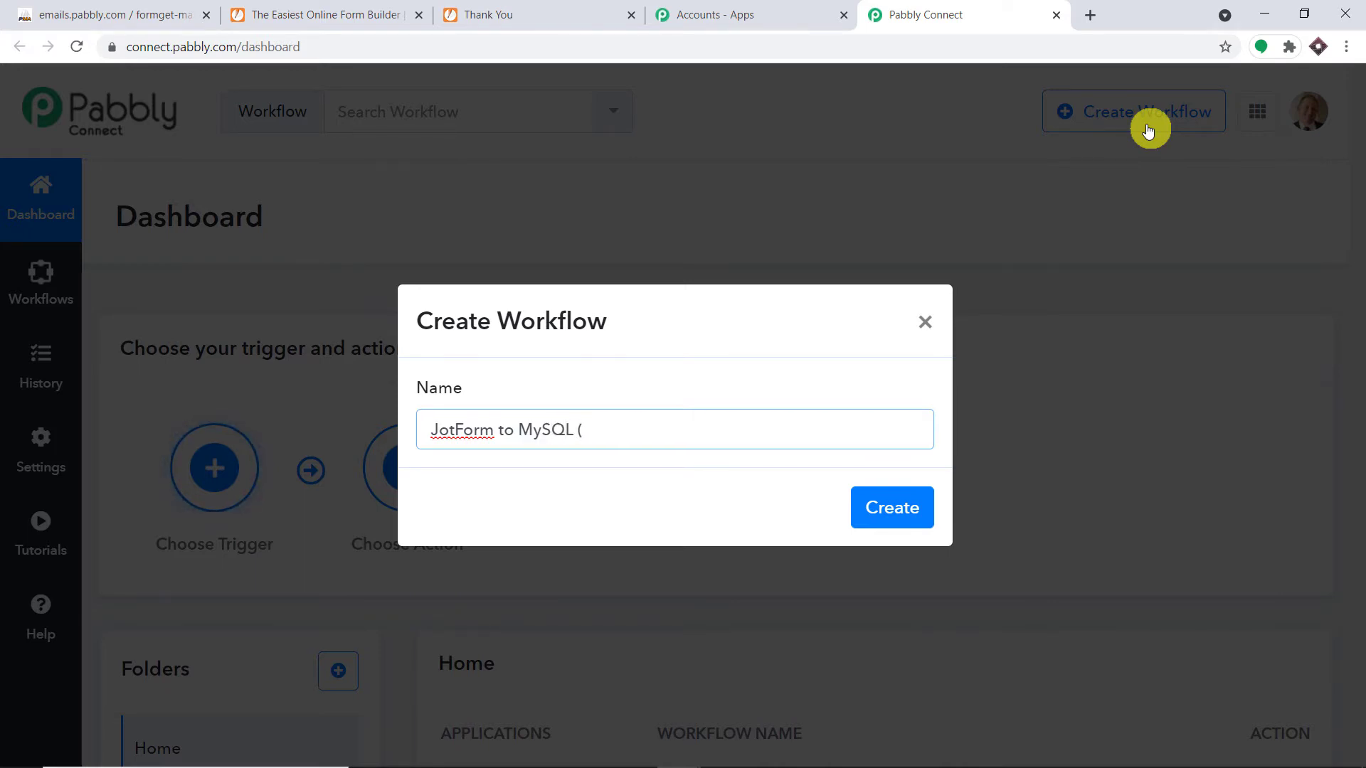
{"action": "type", "text": "multi tables)"}
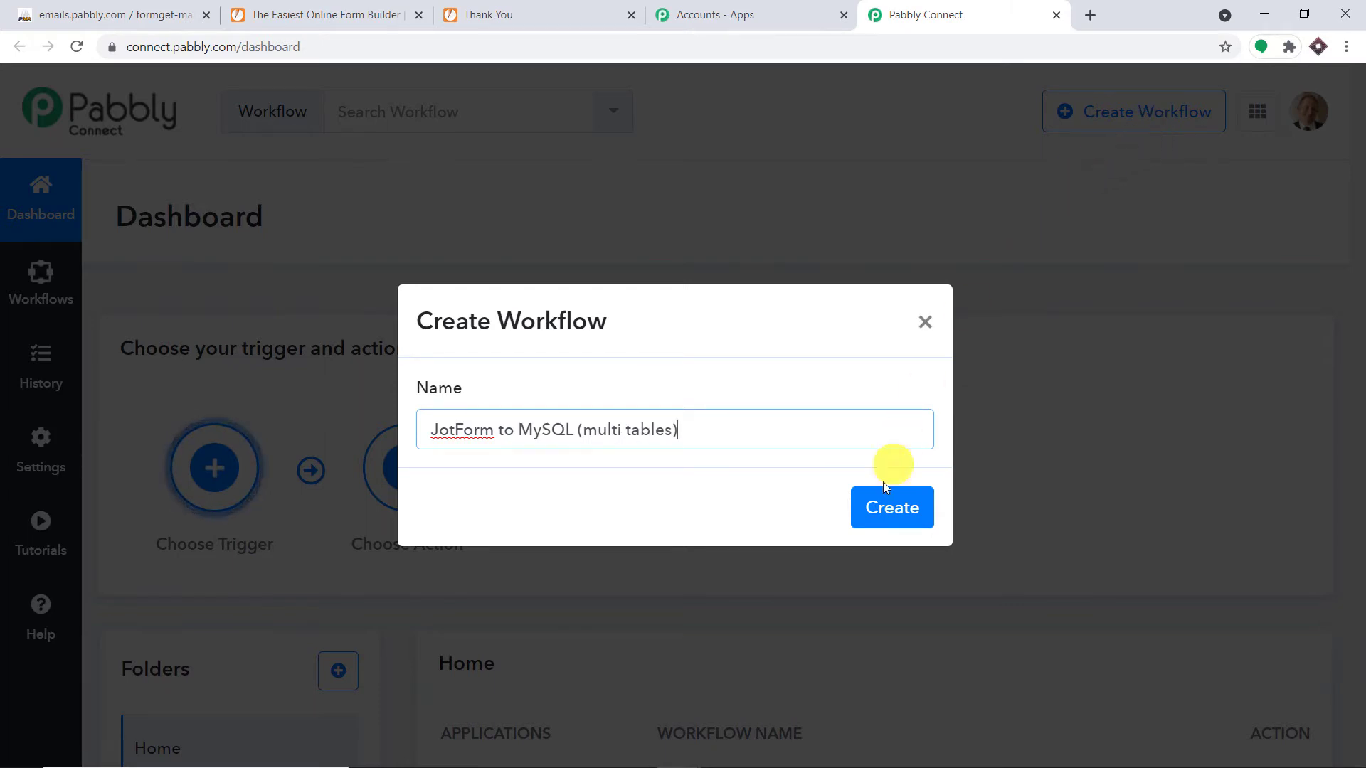
{"action": "left_click", "coordinate": [880, 518]}
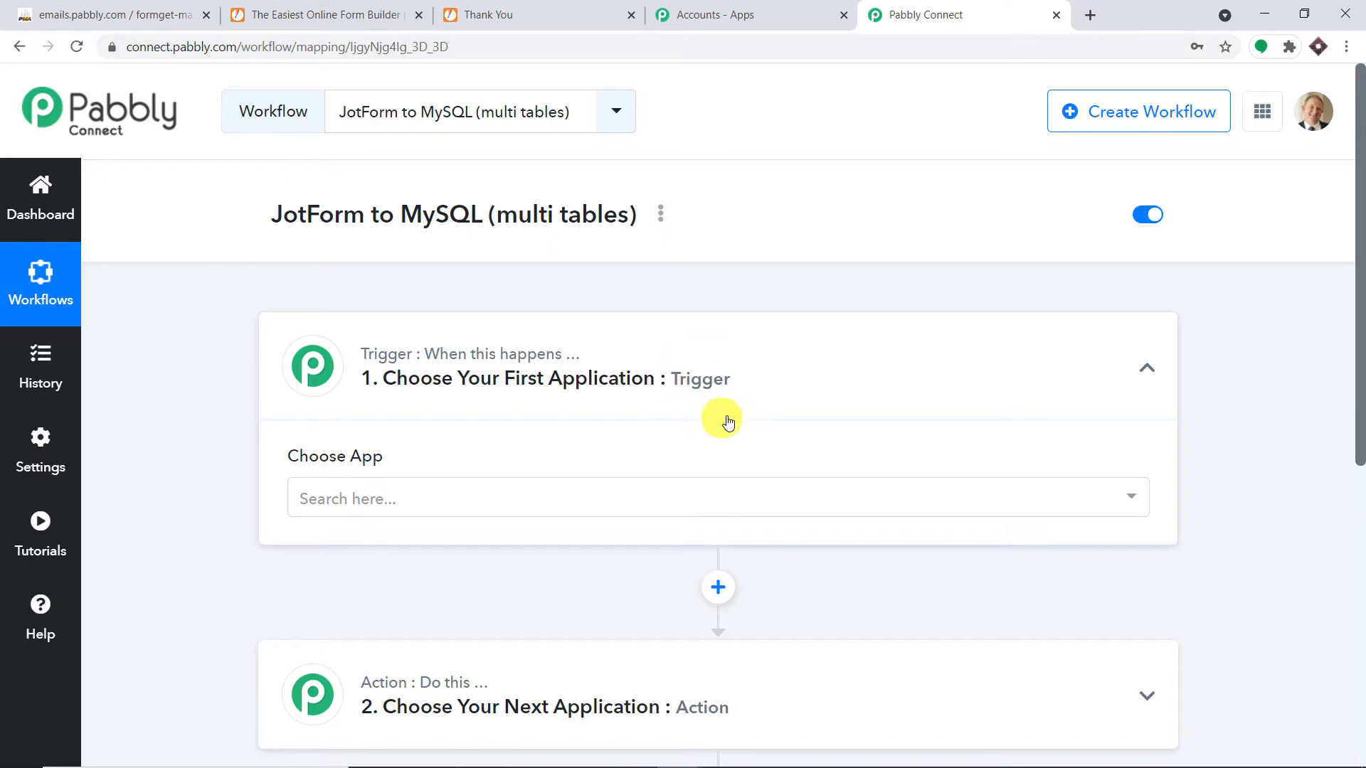
Set the workflow's trigger app to JotForm with the New Response trigger event
{"action": "scroll", "coordinate": [722, 418], "scroll_direction": "down", "scroll_amount": 3}
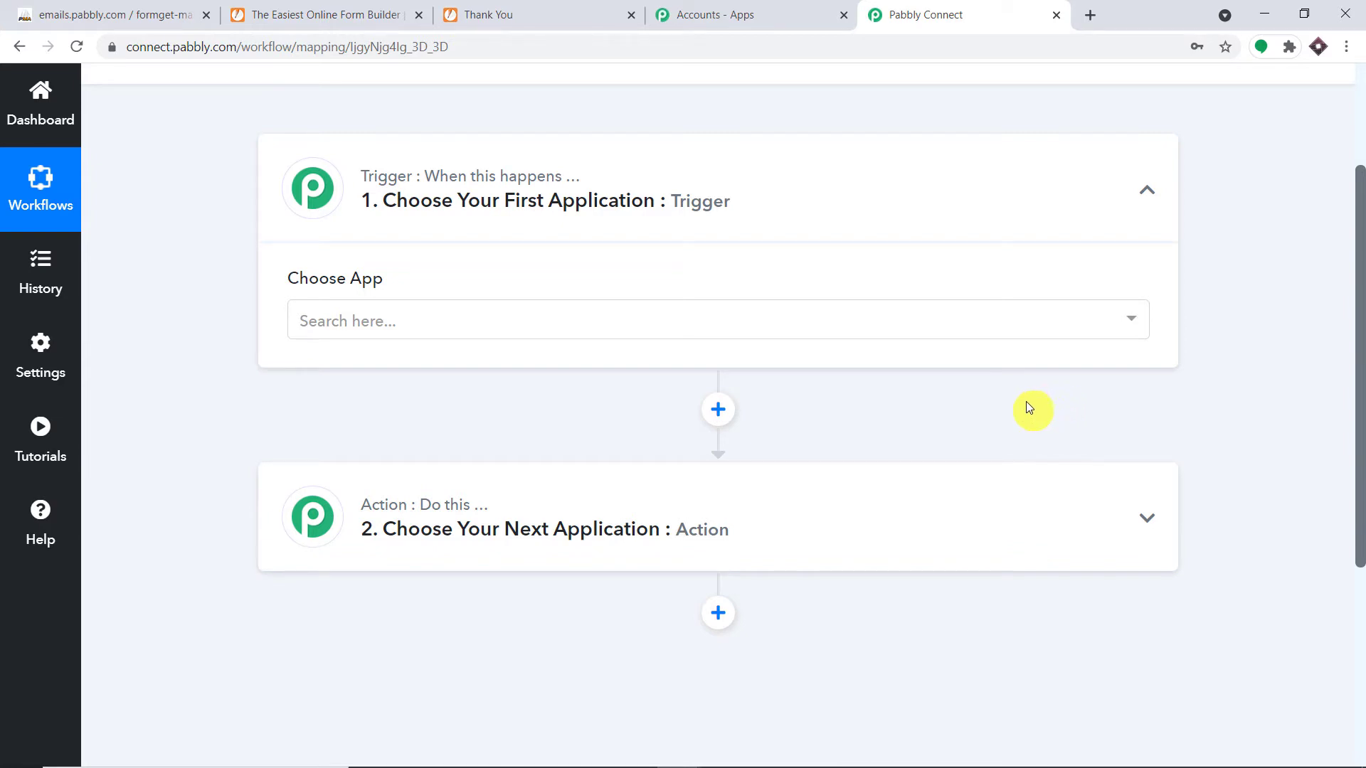
{"action": "left_click", "coordinate": [521, 331]}
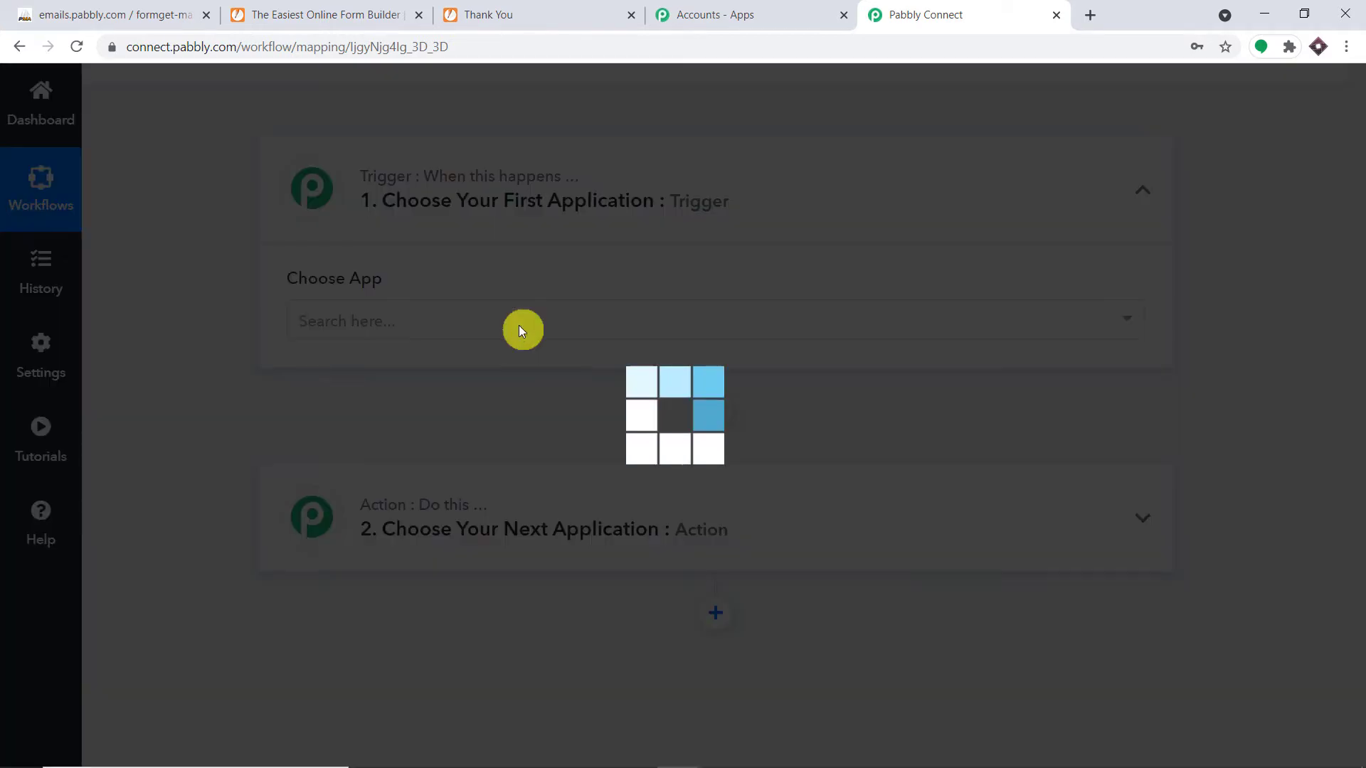
{"action": "type", "text": "jot"}
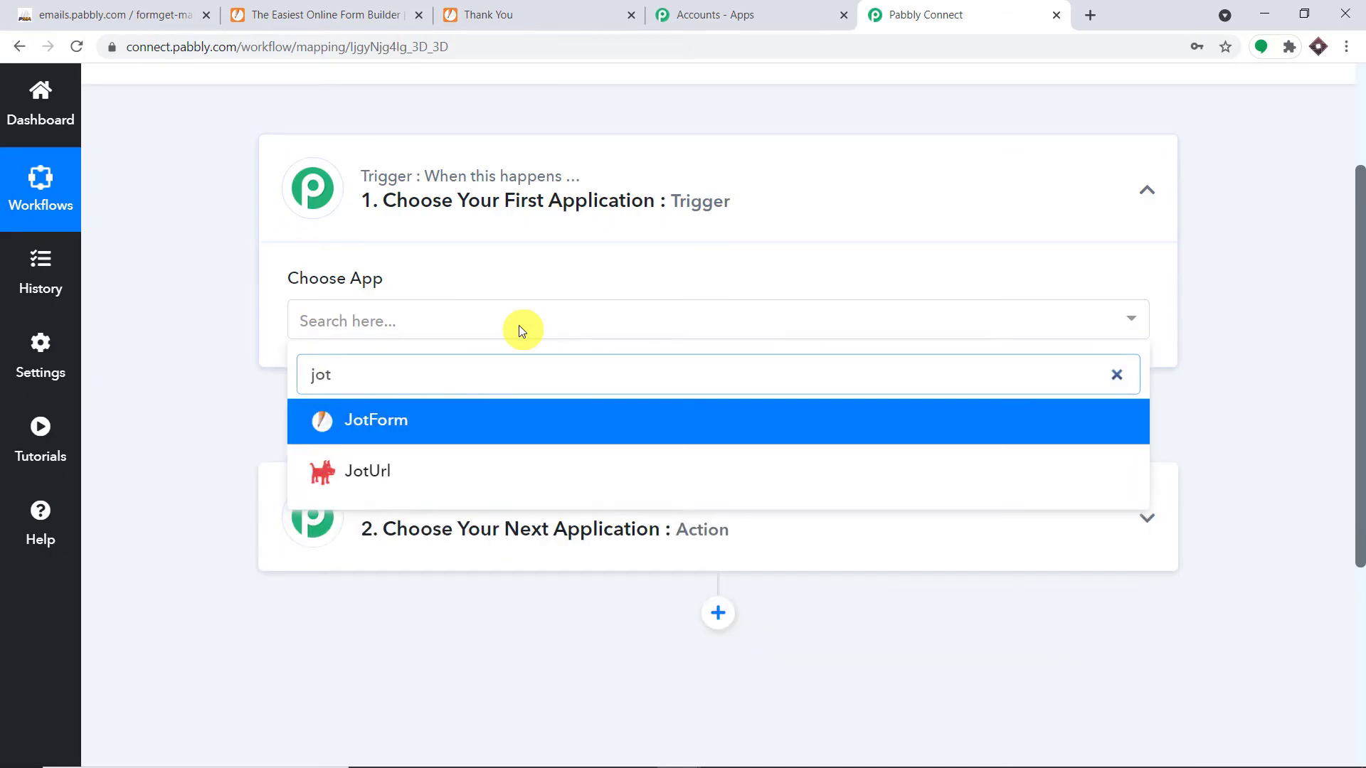
{"action": "left_click", "coordinate": [426, 420]}
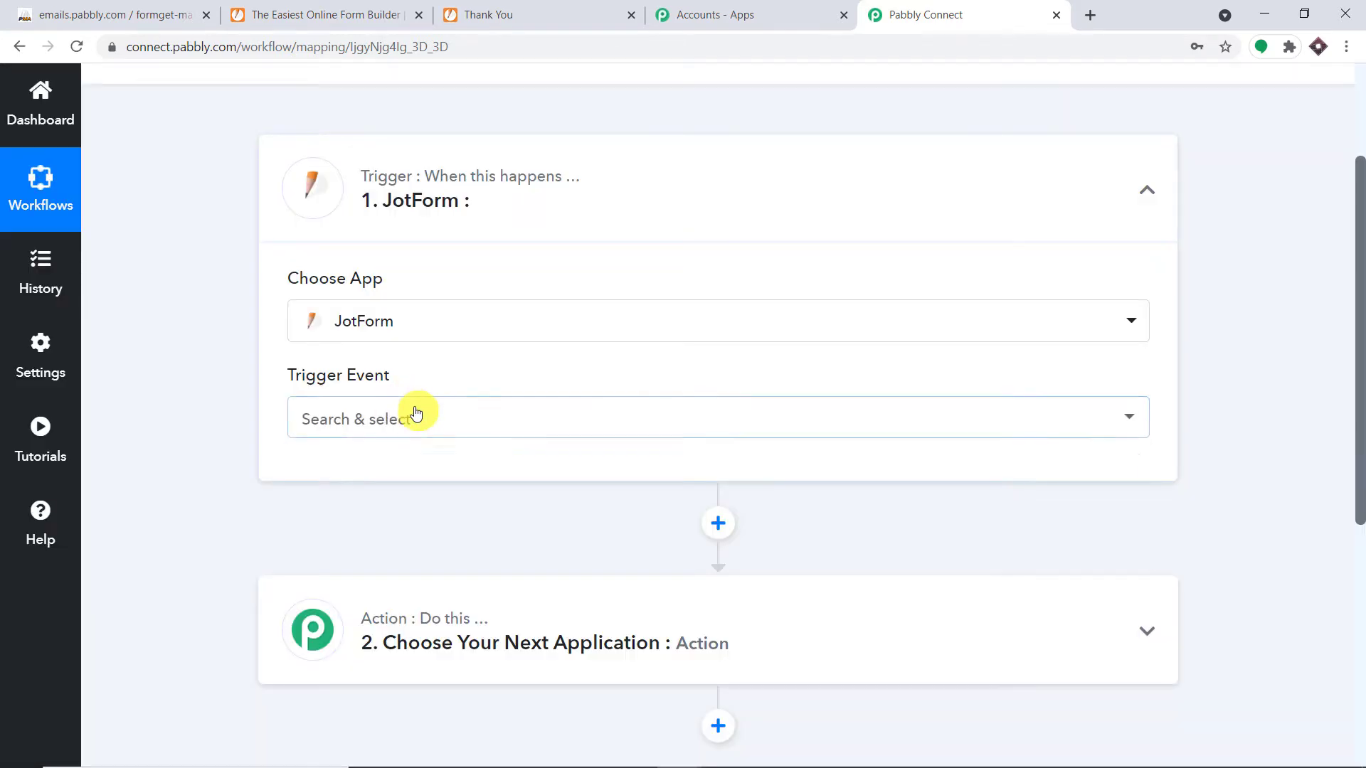
{"action": "left_click", "coordinate": [413, 416]}
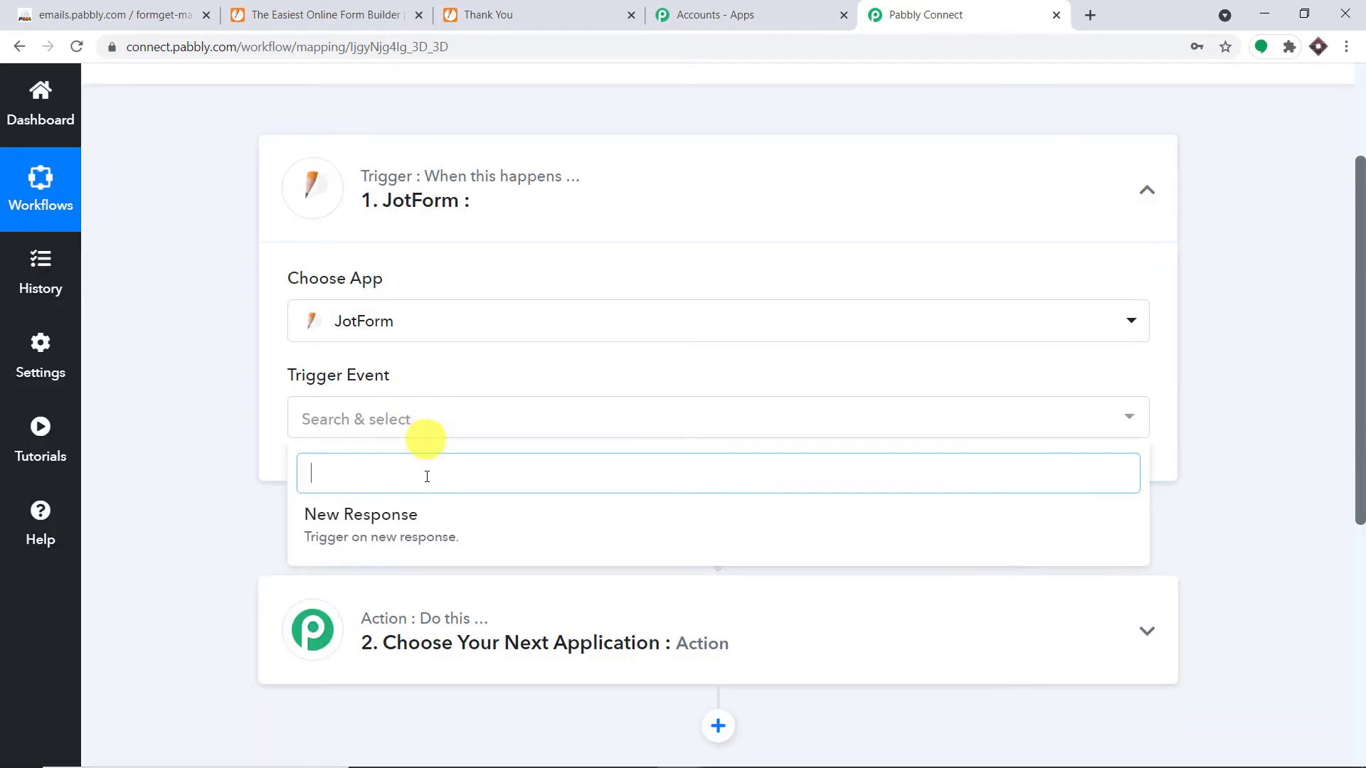
{"action": "left_click", "coordinate": [431, 525]}
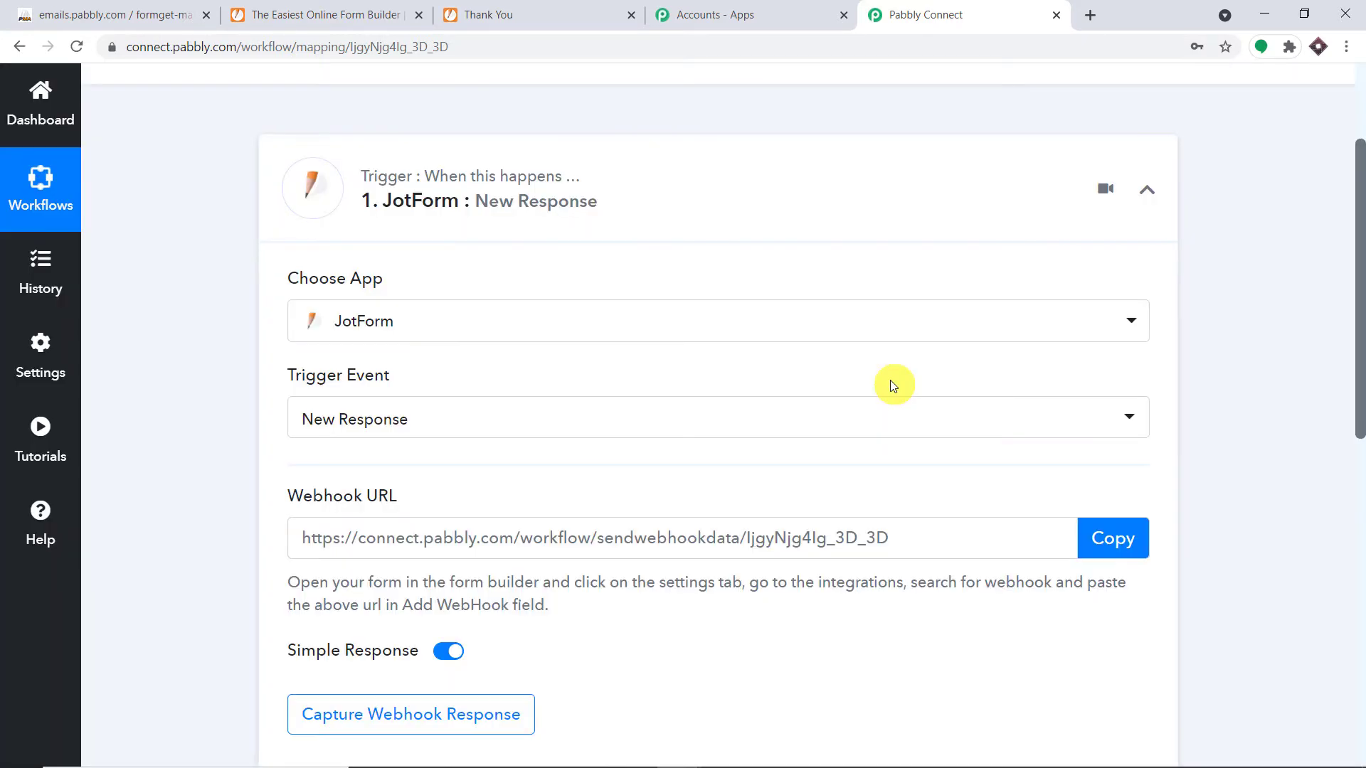
{"action": "scroll", "coordinate": [893, 385], "scroll_direction": "down", "scroll_amount": 1}
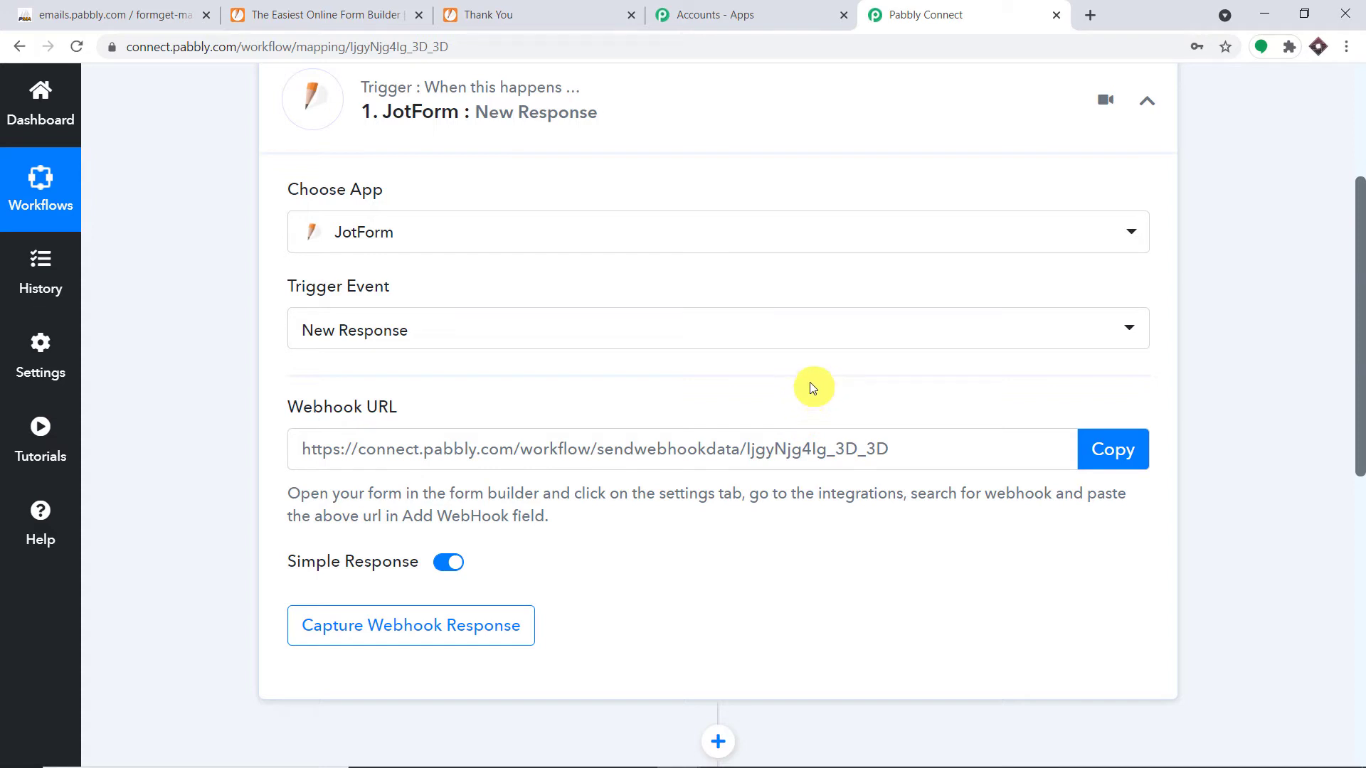
View the Pabbly Forum through the workflow's help link and return to the JotForm trigger
{"action": "left_click", "coordinate": [793, 333]}
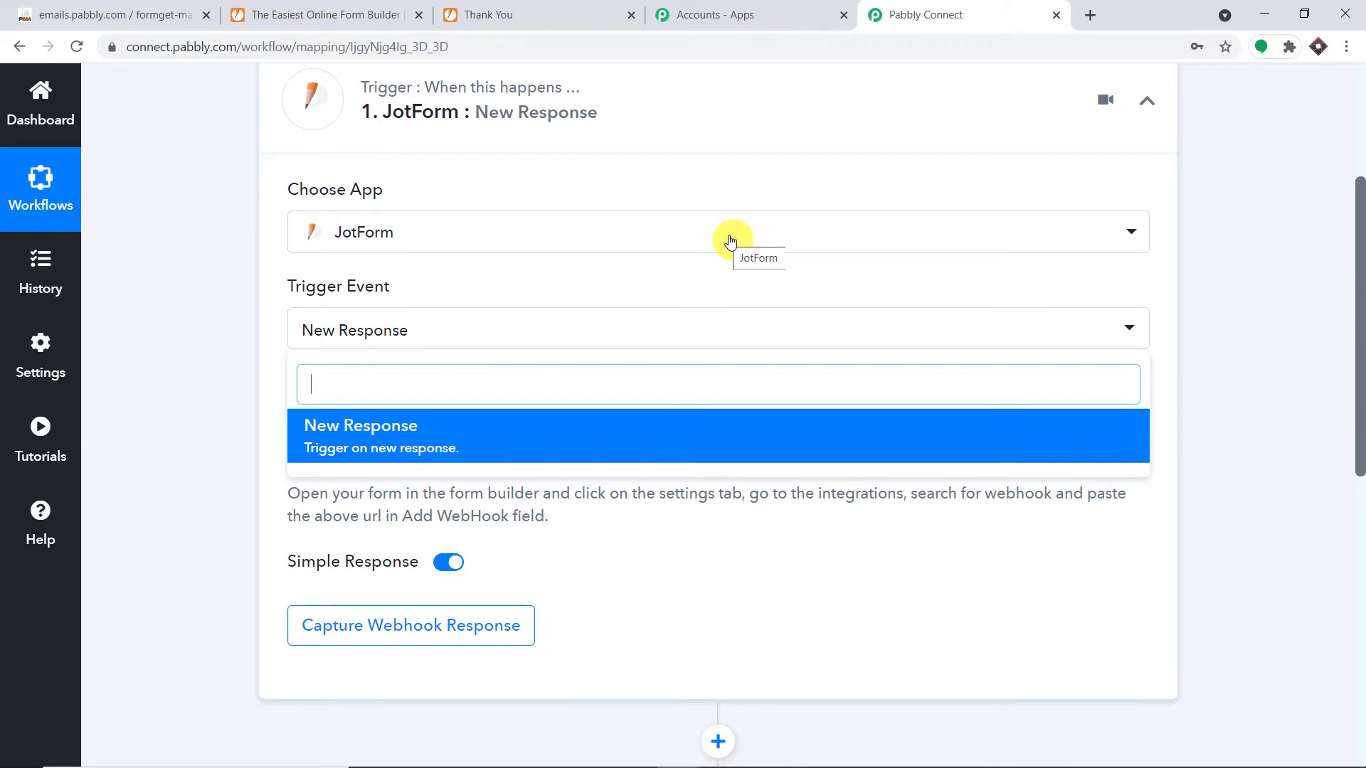
{"action": "left_click", "coordinate": [13, 521]}
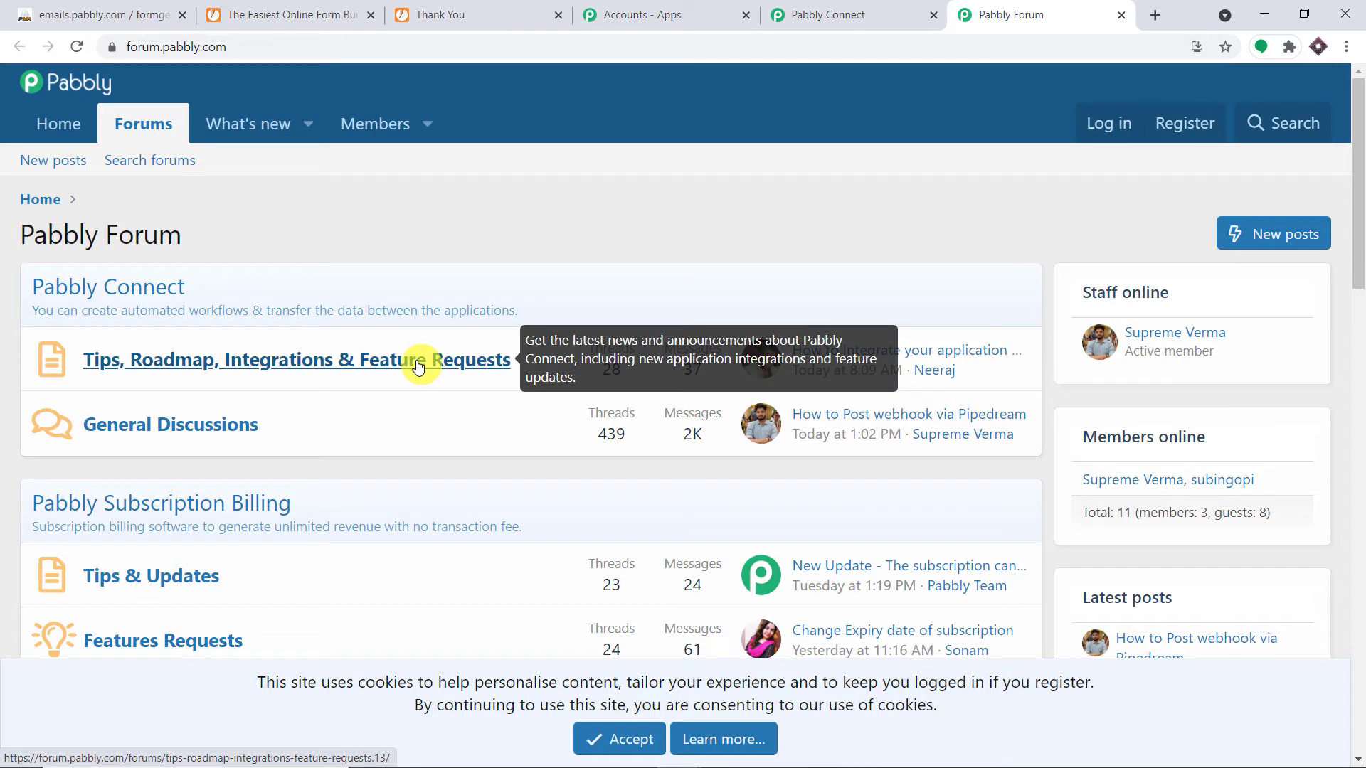
{"action": "left_click", "coordinate": [1121, 15]}
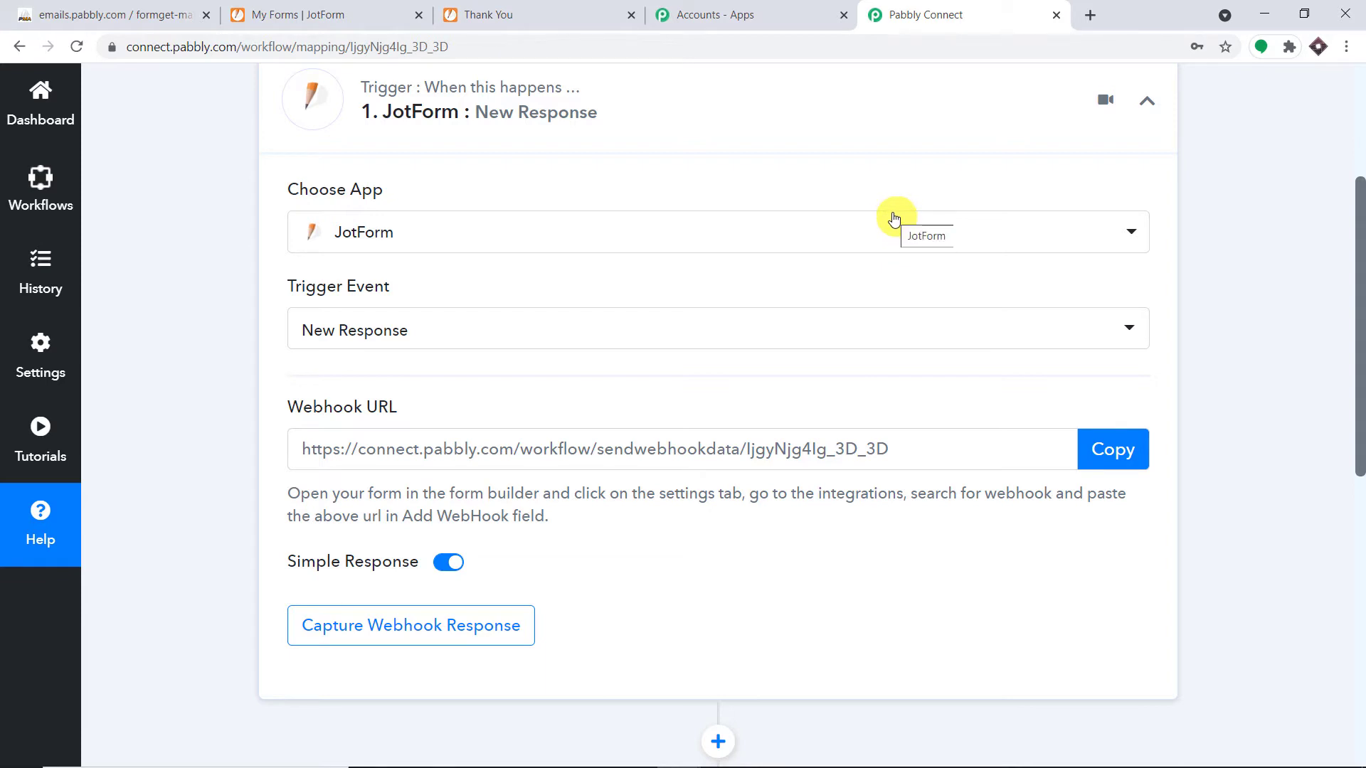
Switch to JotForm and open the WebHooks integration in the Exam Cancel Polling form's settings, searching for "webh"
{"action": "left_click", "coordinate": [359, 13]}
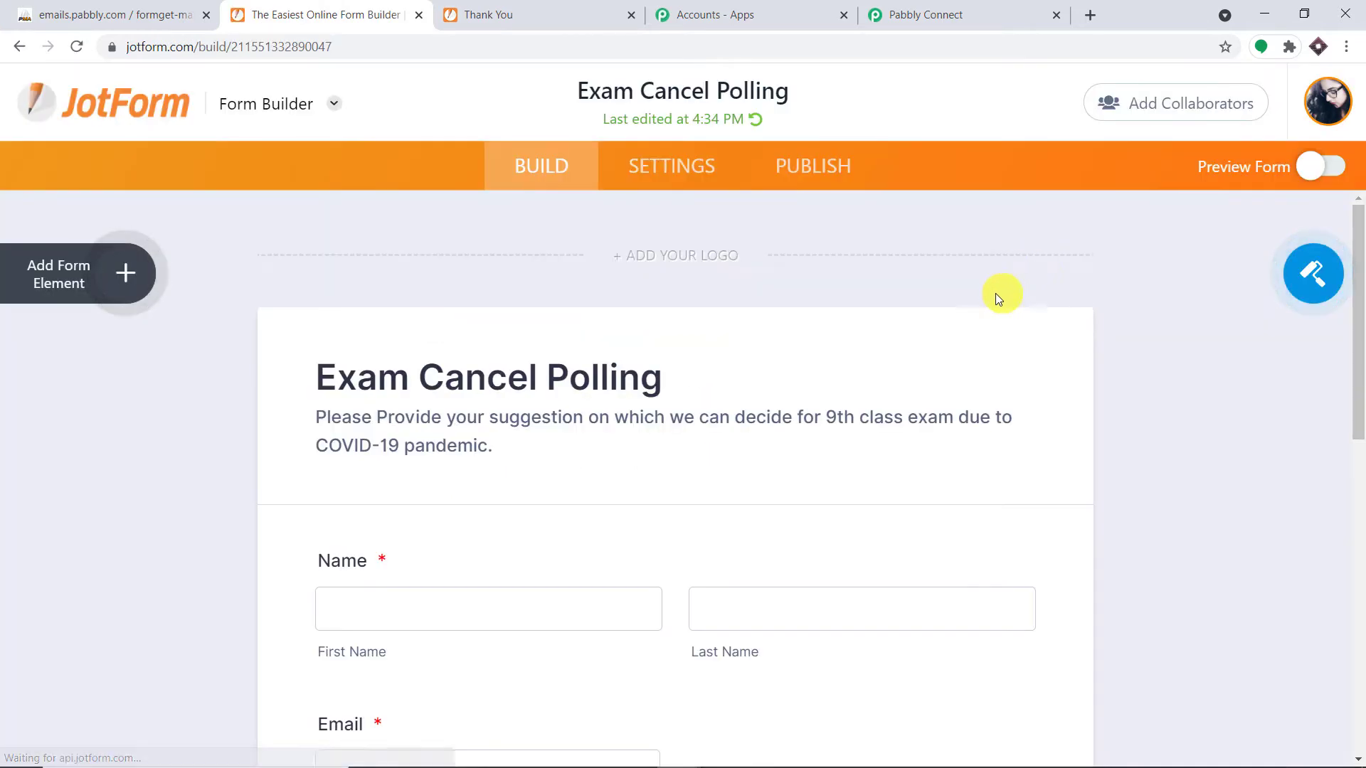
{"action": "scroll", "coordinate": [816, 290], "scroll_direction": "down", "scroll_amount": 2}
{"action": "scroll", "coordinate": [808, 268], "scroll_direction": "down", "scroll_amount": 6}
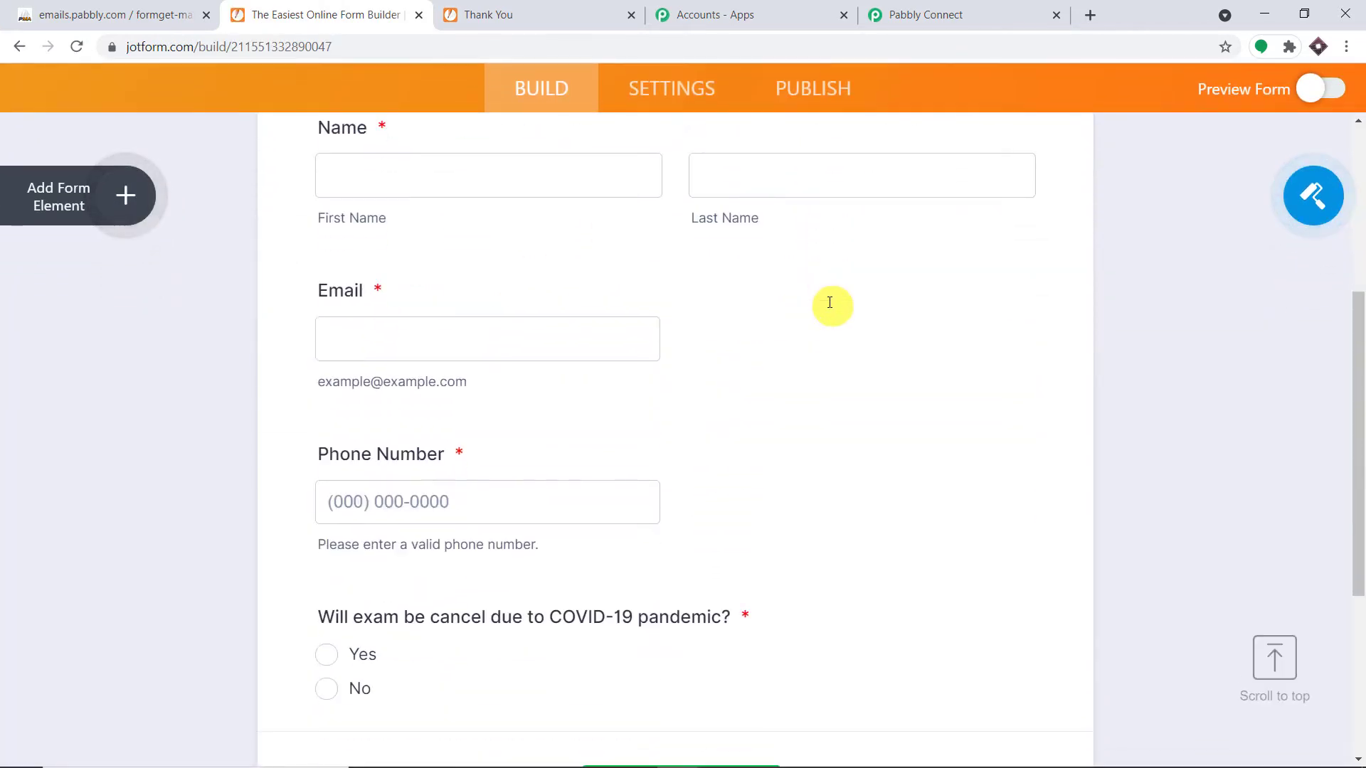
{"action": "scroll", "coordinate": [832, 311], "scroll_direction": "up", "scroll_amount": 6}
{"action": "scroll", "coordinate": [835, 304], "scroll_direction": "up", "scroll_amount": 3}
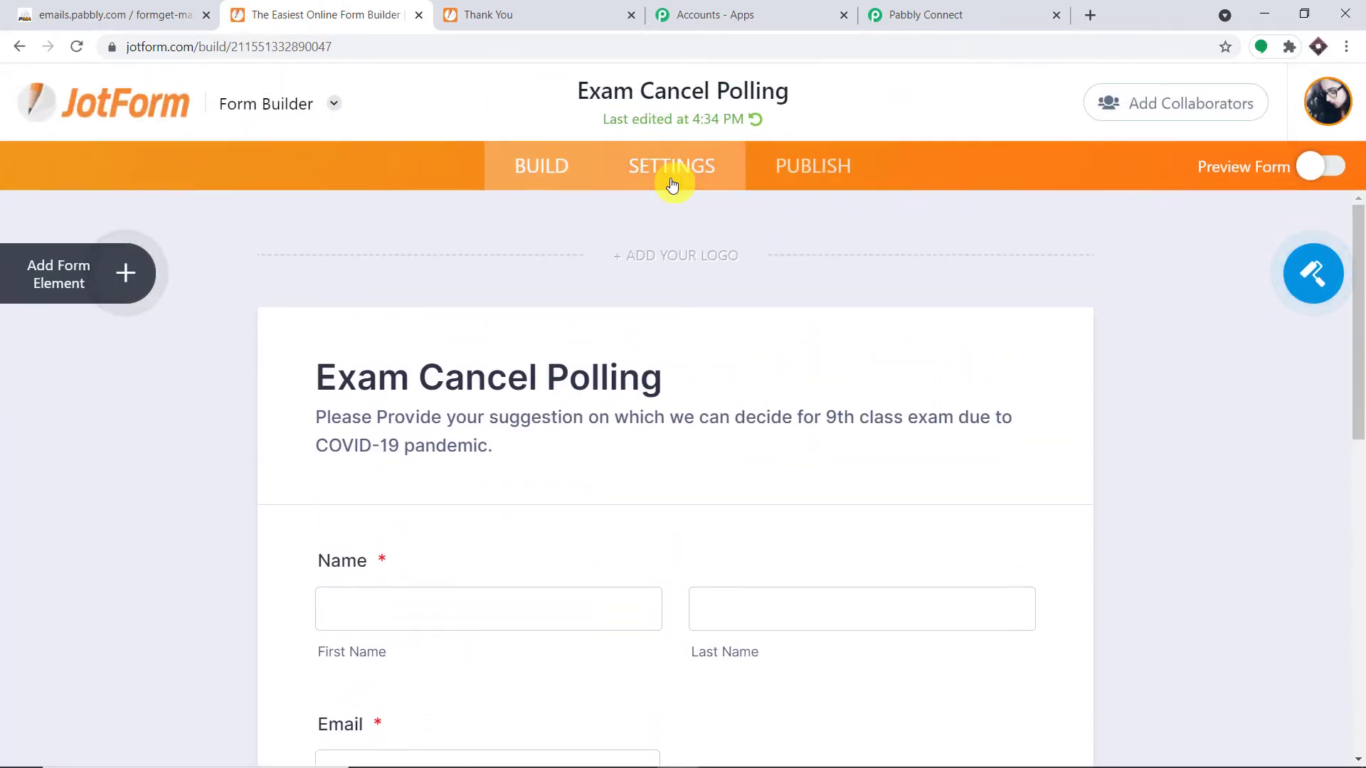
{"action": "left_click", "coordinate": [671, 183]}
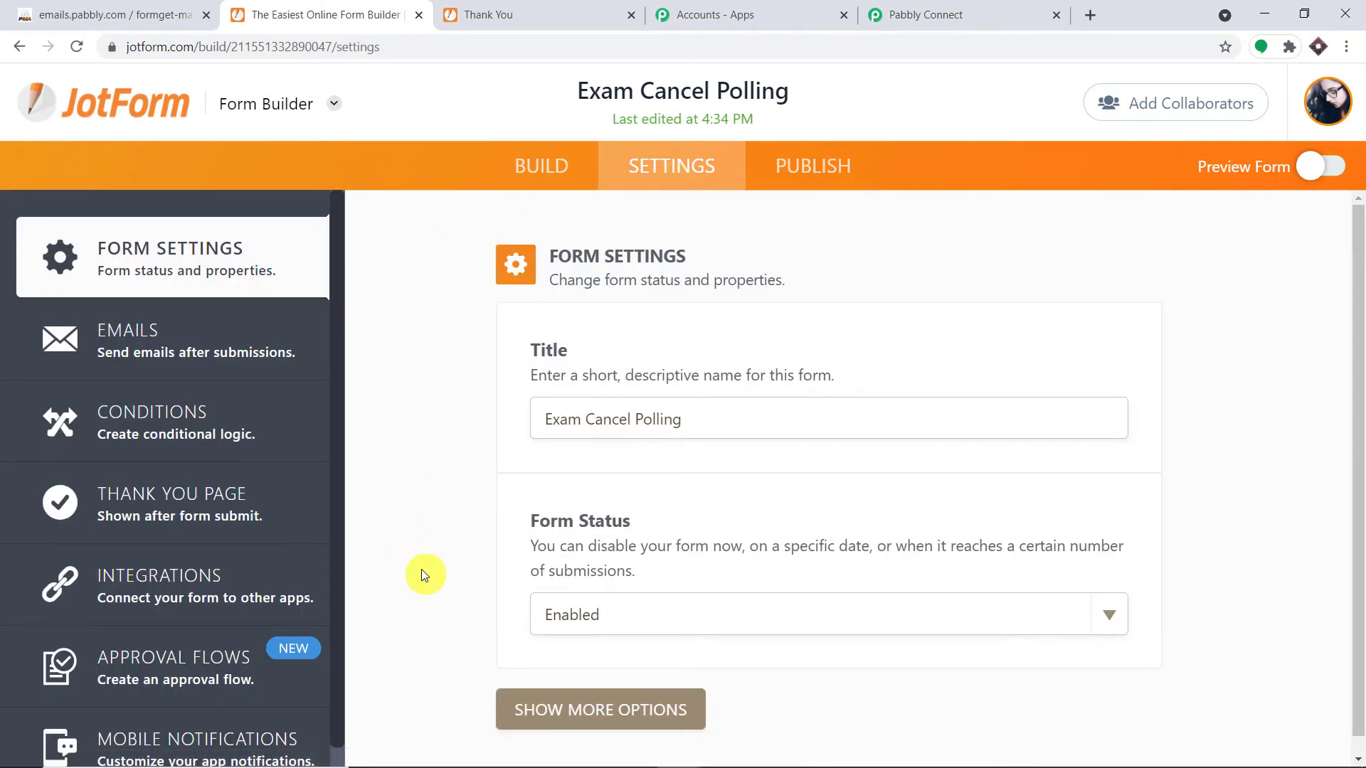
{"action": "left_click", "coordinate": [240, 571]}
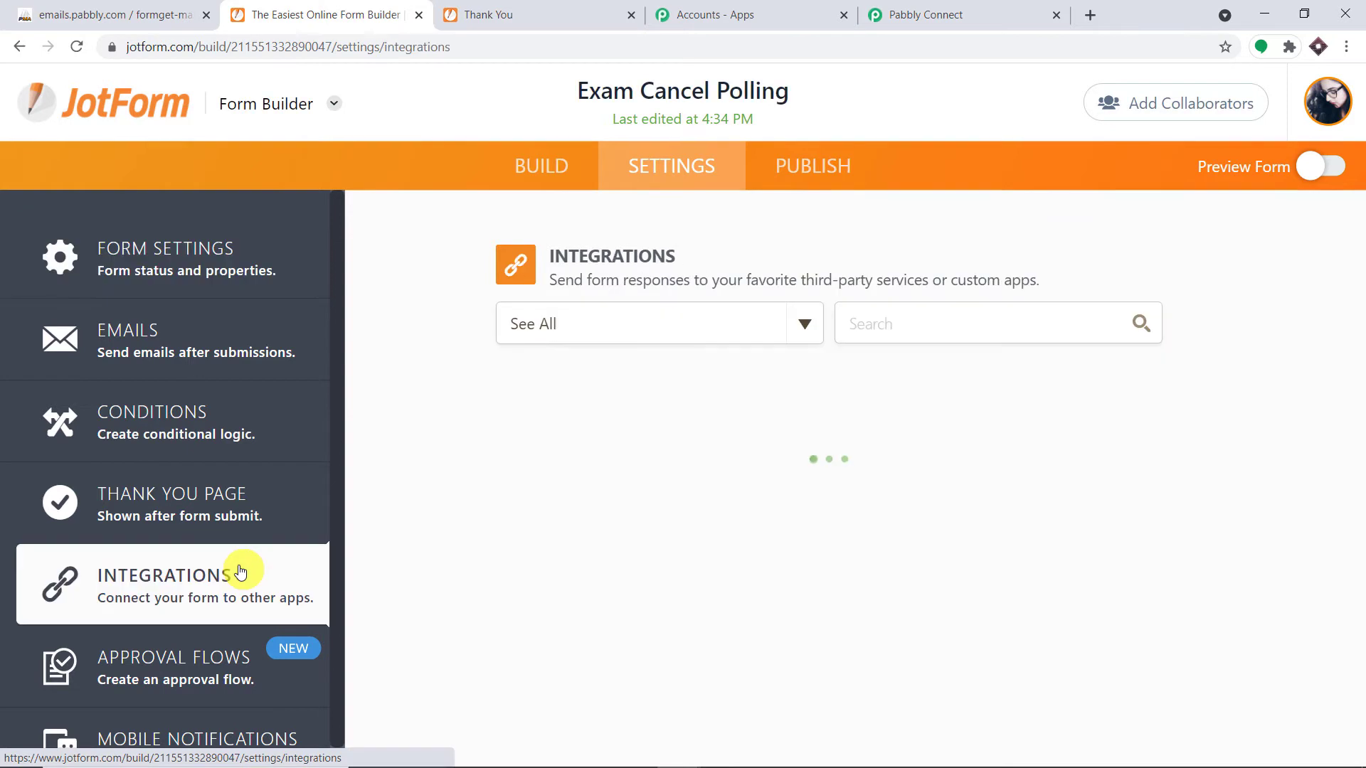
{"action": "left_click", "coordinate": [867, 316]}
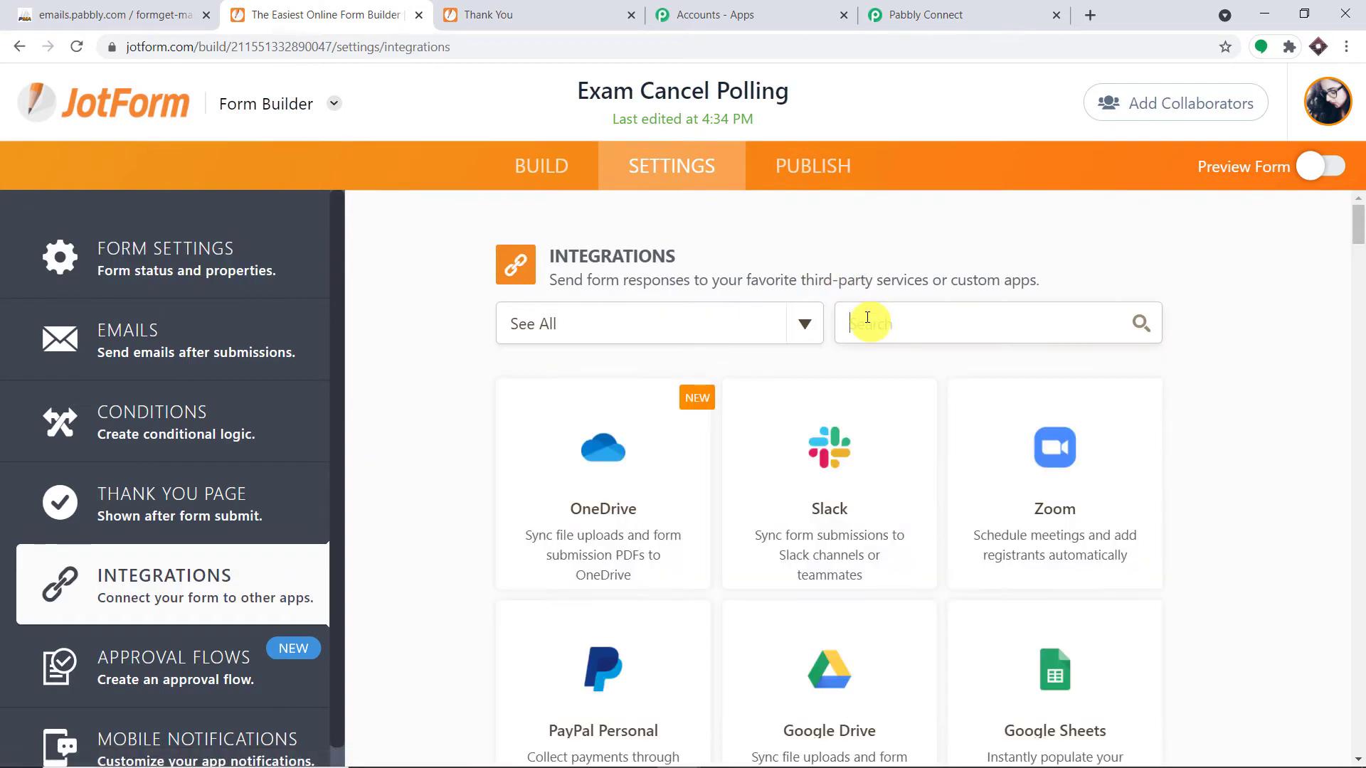
{"action": "type", "text": "webh"}
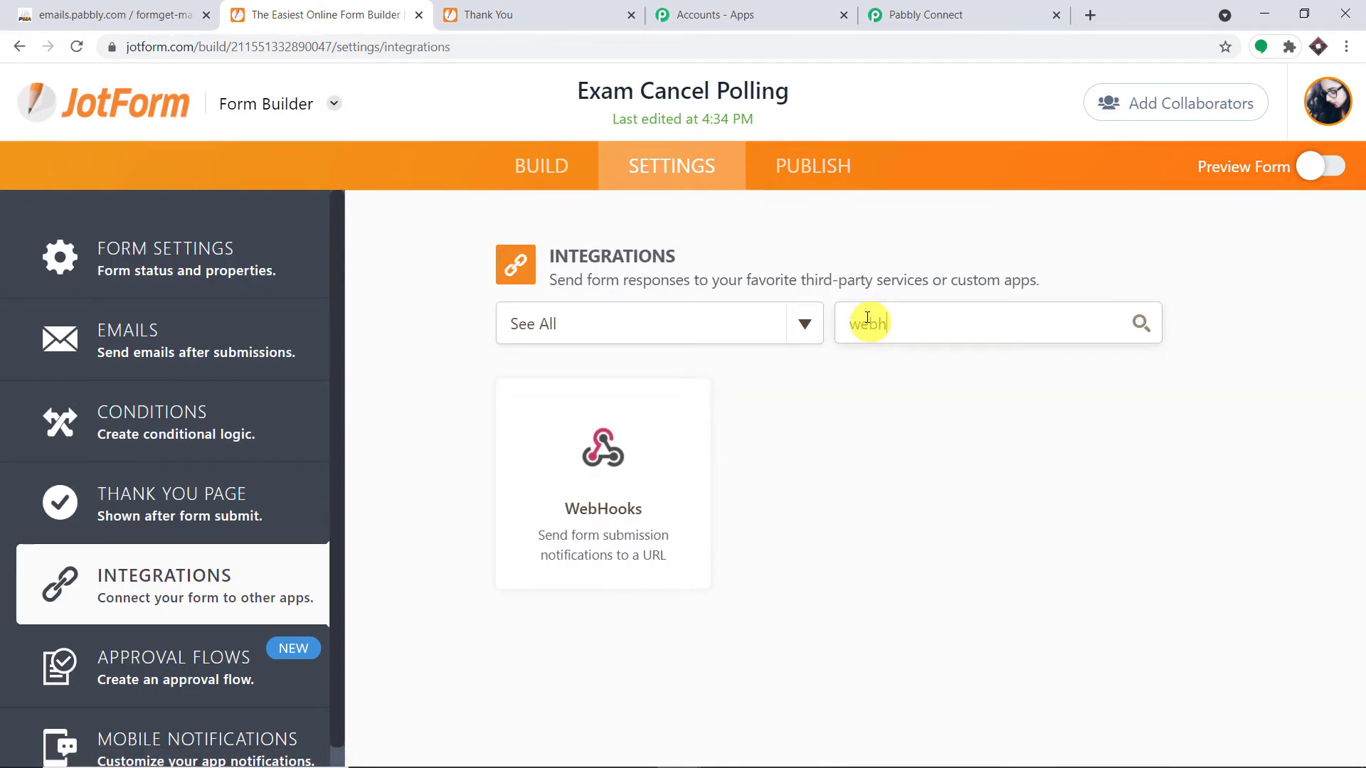
{"action": "left_click", "coordinate": [638, 457]}
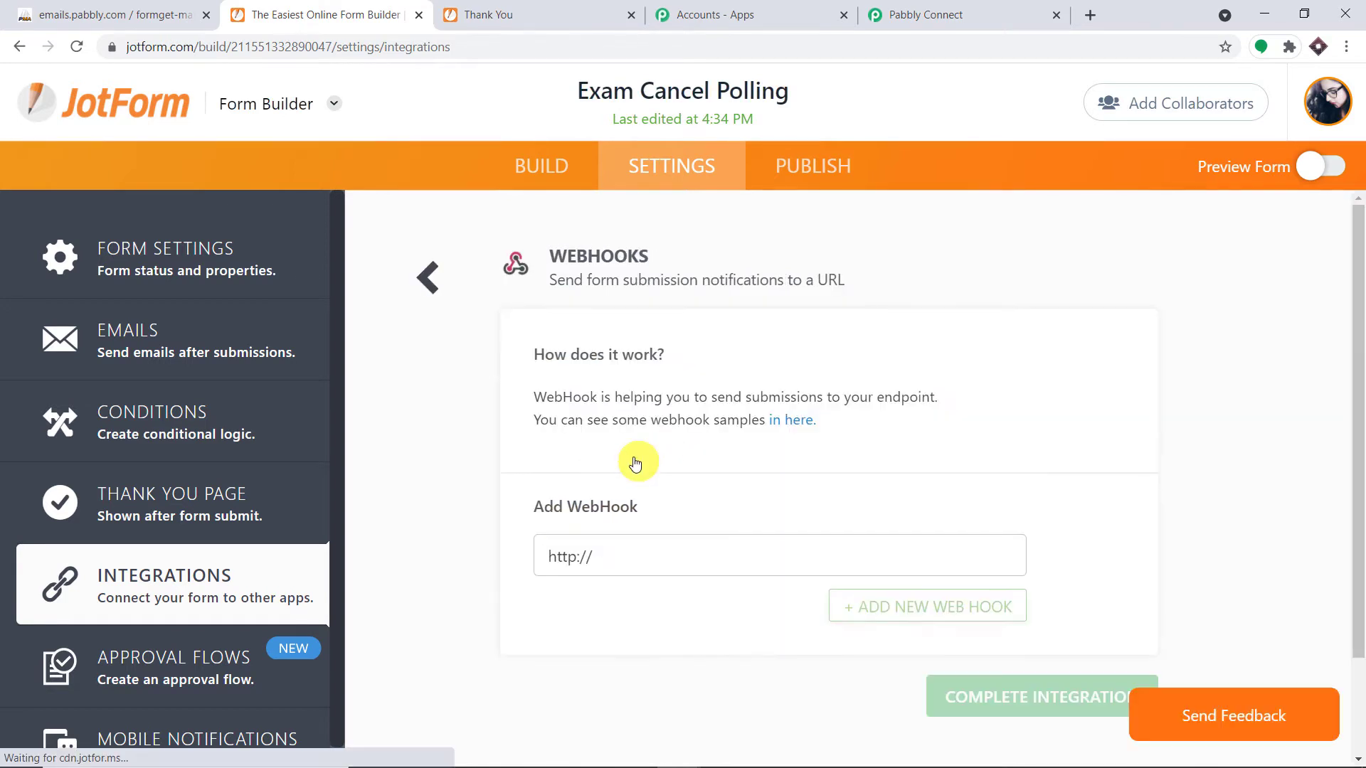
{"action": "scroll", "coordinate": [808, 353], "scroll_direction": "down", "scroll_amount": 1}
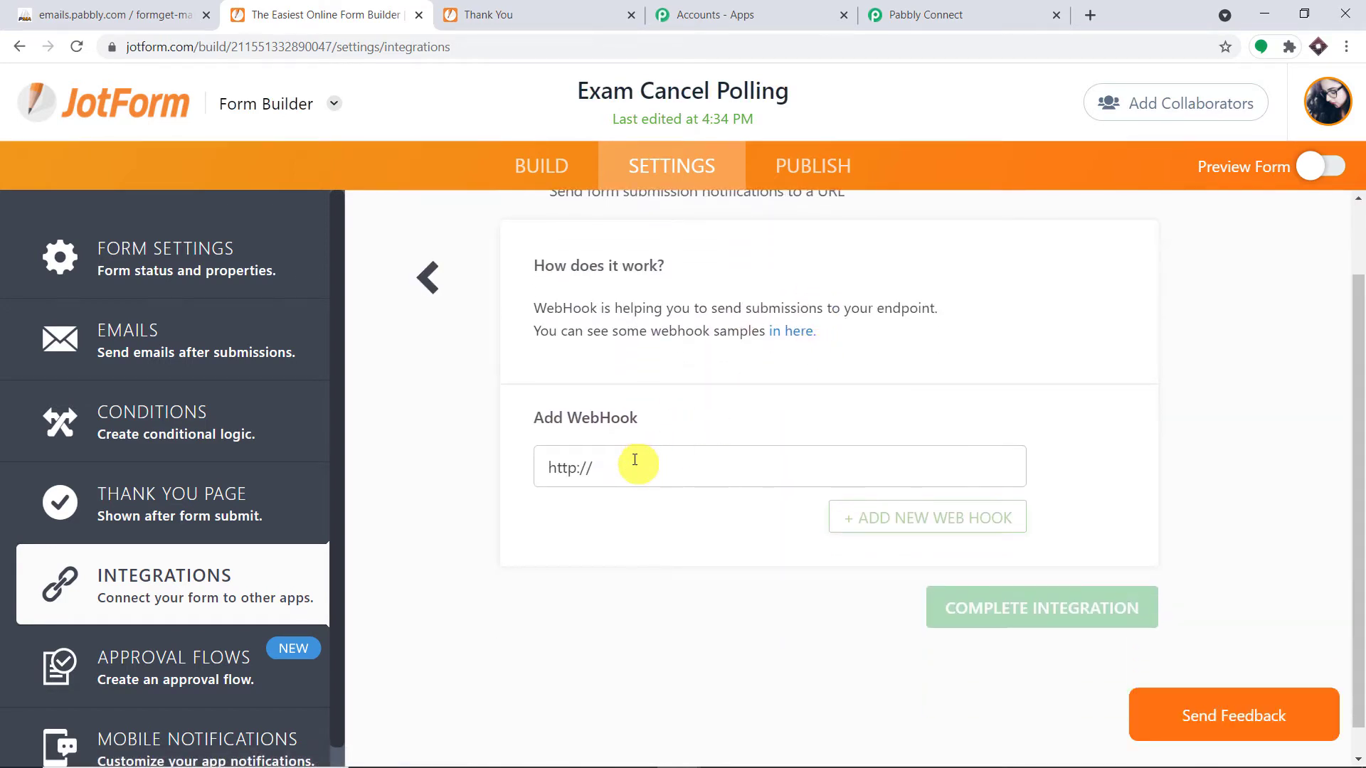
{"action": "left_click_drag", "start_coordinate": [635, 459], "coordinate": [524, 476]}
{"action": "key", "text": "BackSpace"}
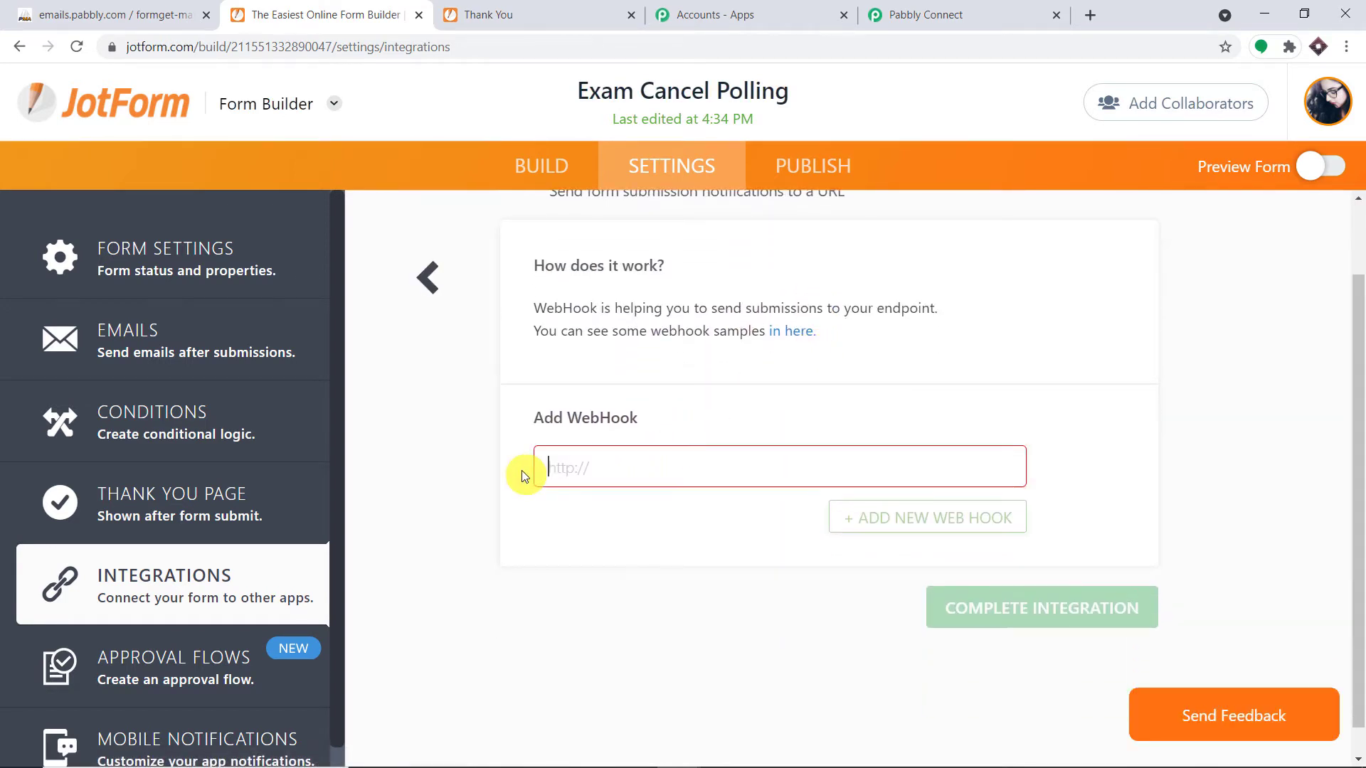
{"action": "left_click", "coordinate": [1059, 5]}
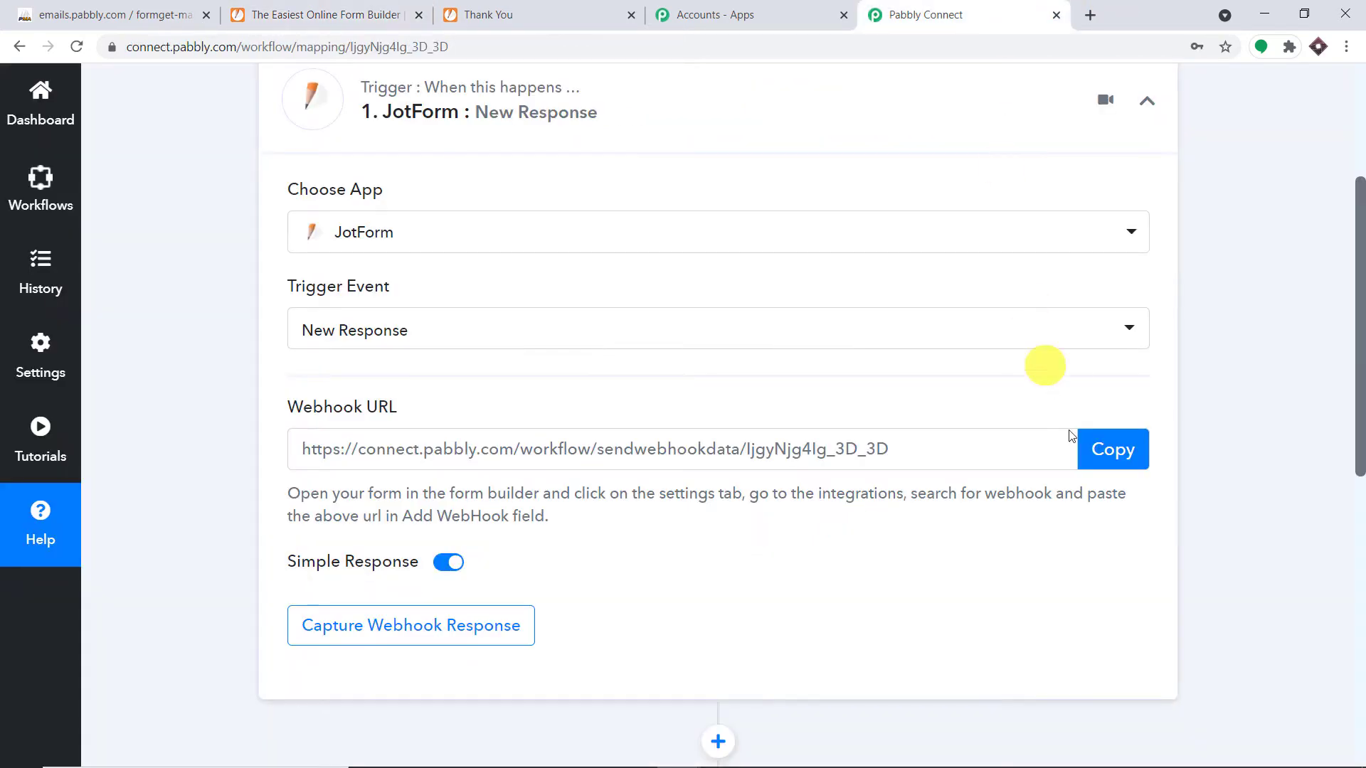
{"action": "left_click", "coordinate": [1092, 459]}
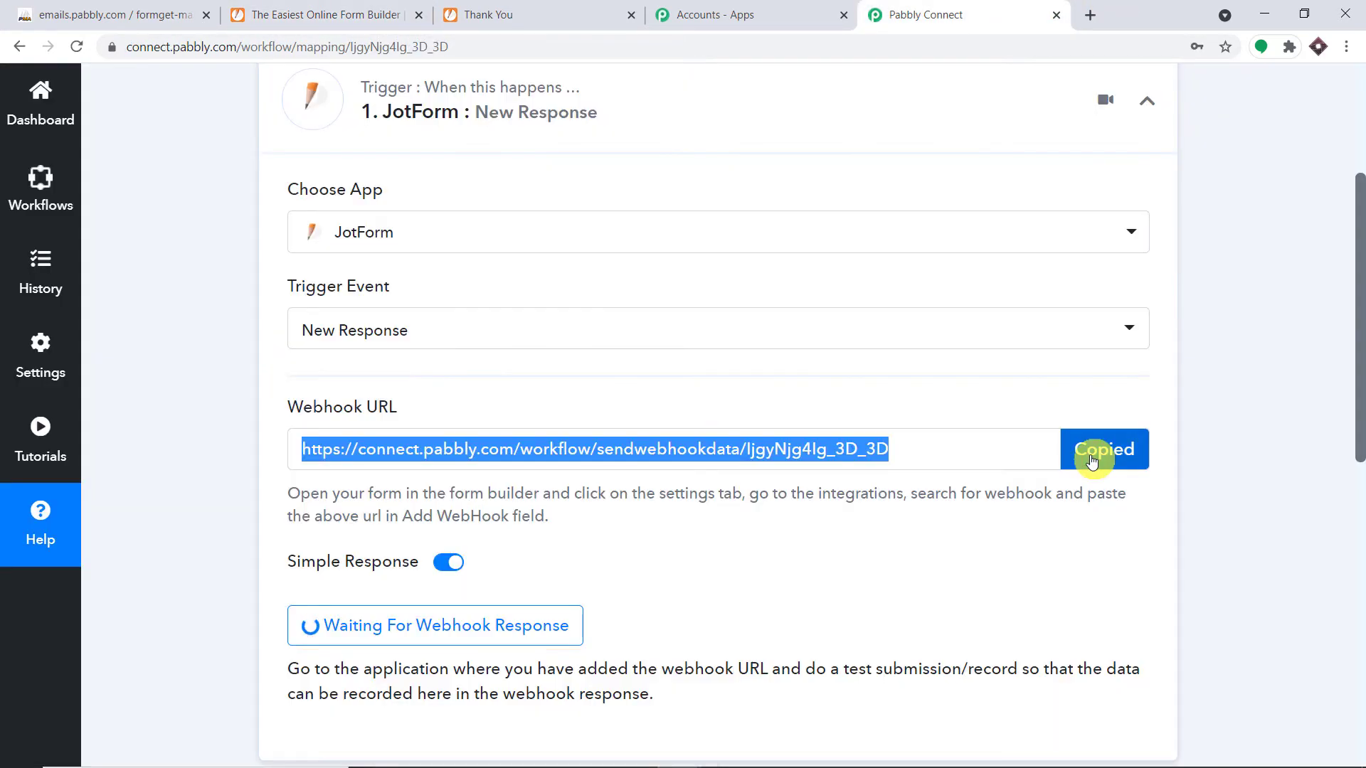
{"action": "left_click", "coordinate": [409, 6]}
{"action": "left_click", "coordinate": [646, 459]}
{"action": "right_click", "coordinate": [647, 458]}
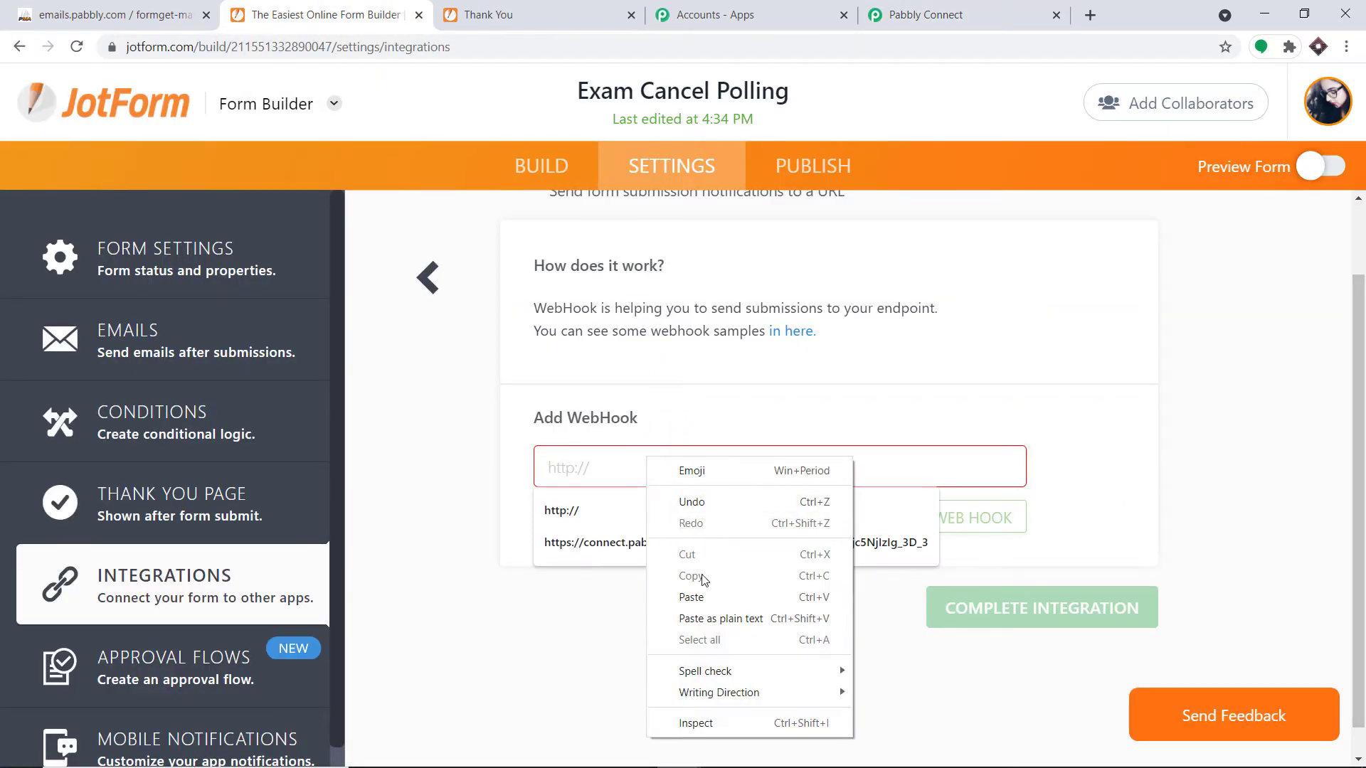
{"action": "left_click", "coordinate": [691, 597]}
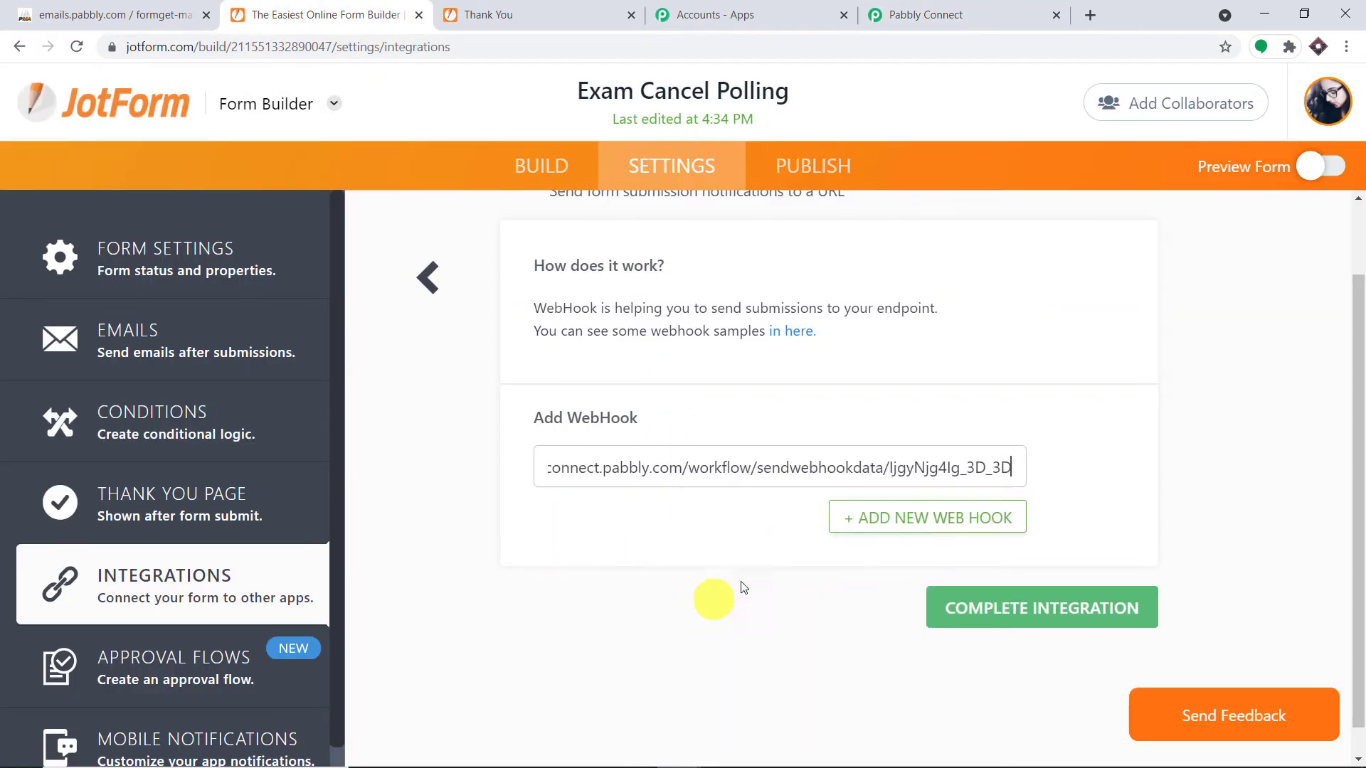
{"action": "left_click", "coordinate": [1040, 610]}
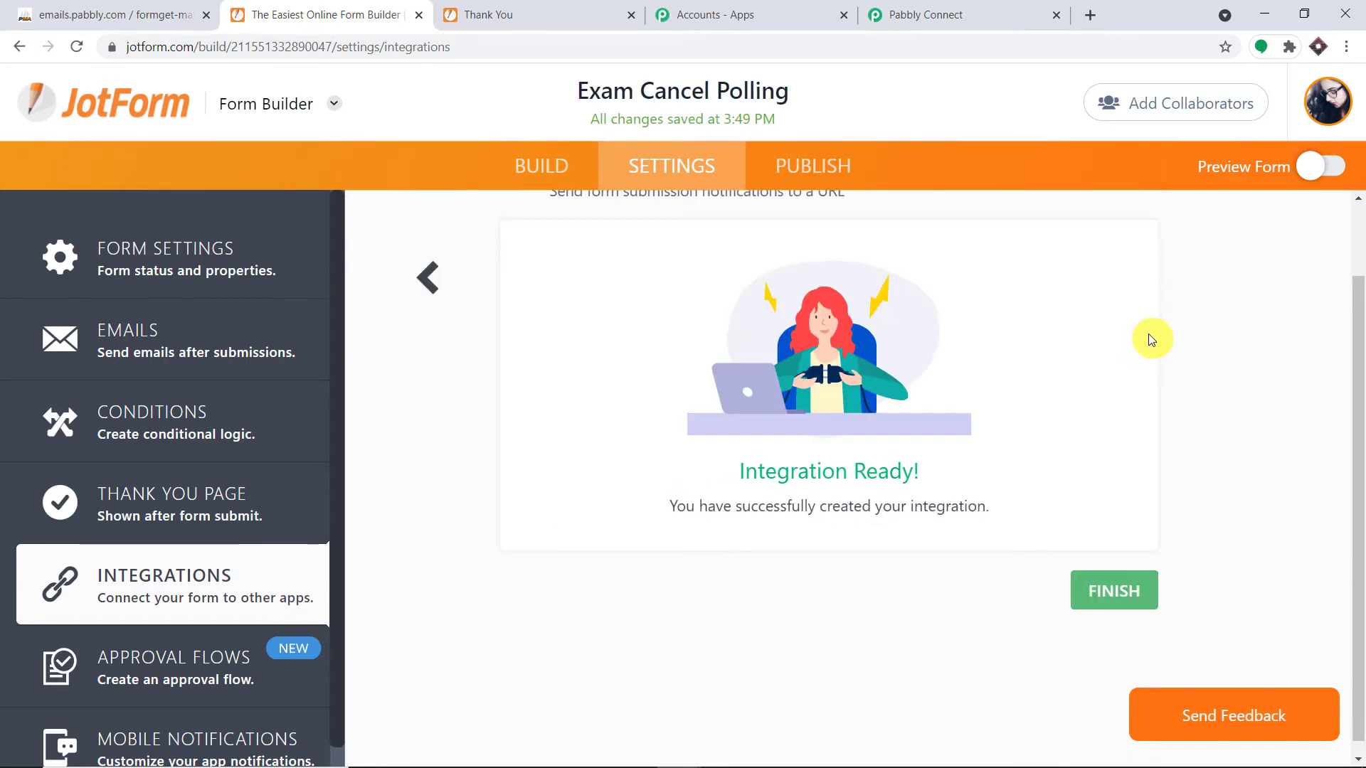
Copy the Exam Cancel Polling form's public share link and open the published form in a new browser tab
{"action": "left_click", "coordinate": [812, 180]}
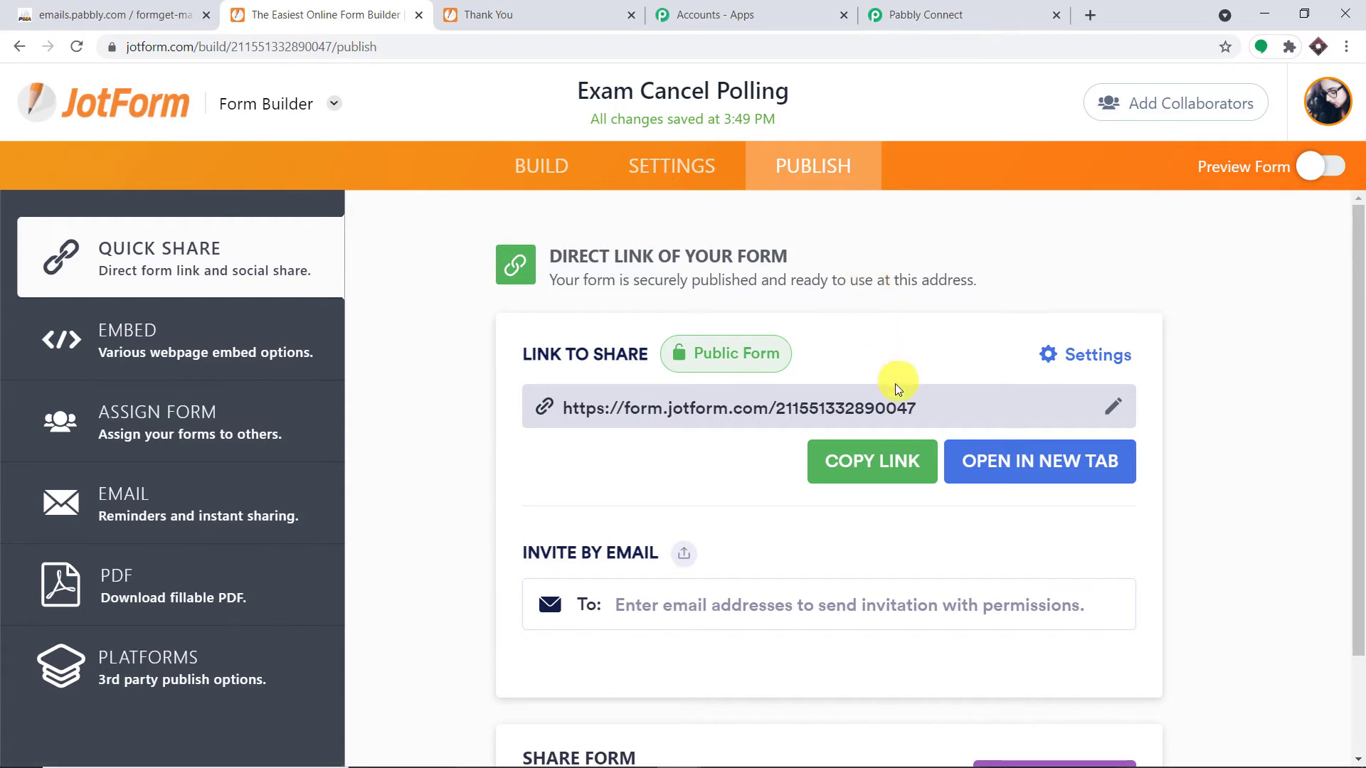
{"action": "left_click", "coordinate": [905, 457]}
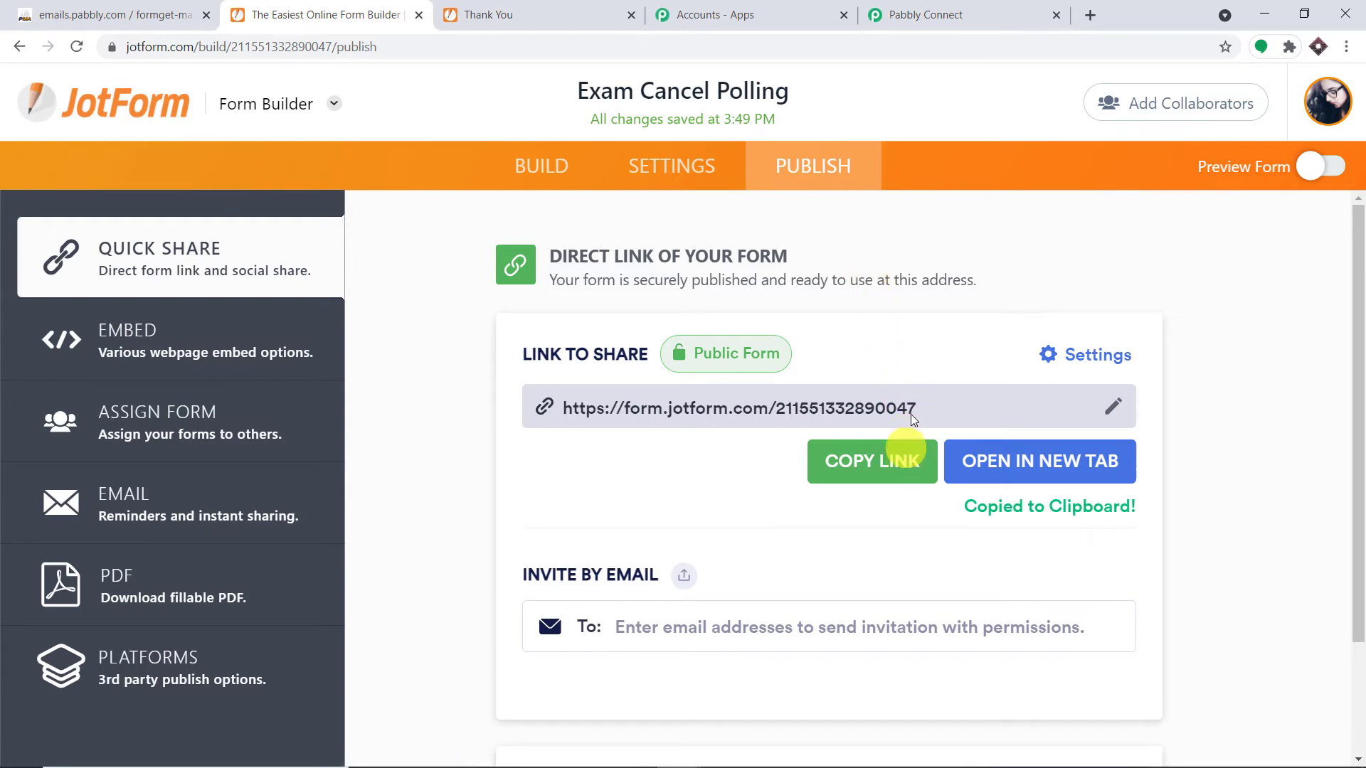
{"action": "left_click", "coordinate": [1094, 15]}
{"action": "key", "text": "ctrl+v"}
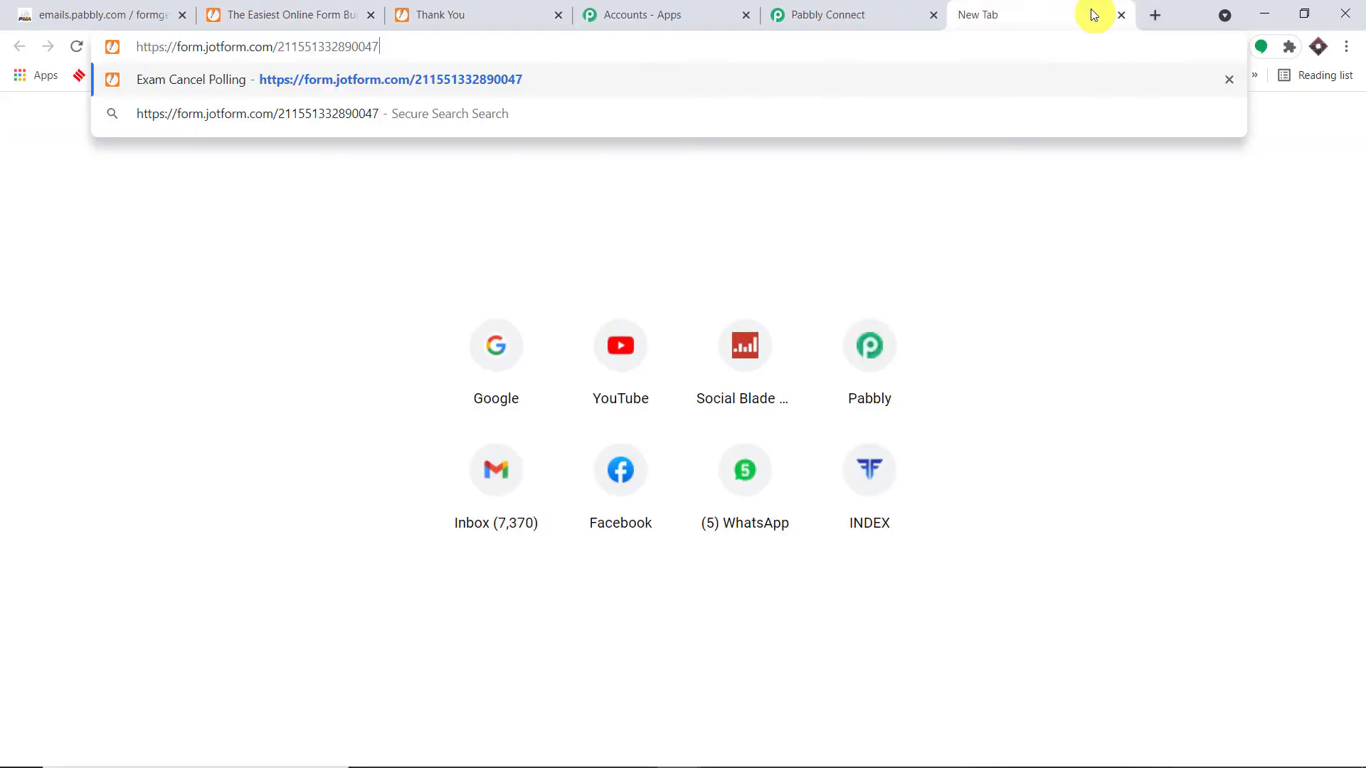
{"action": "key", "text": "Return"}
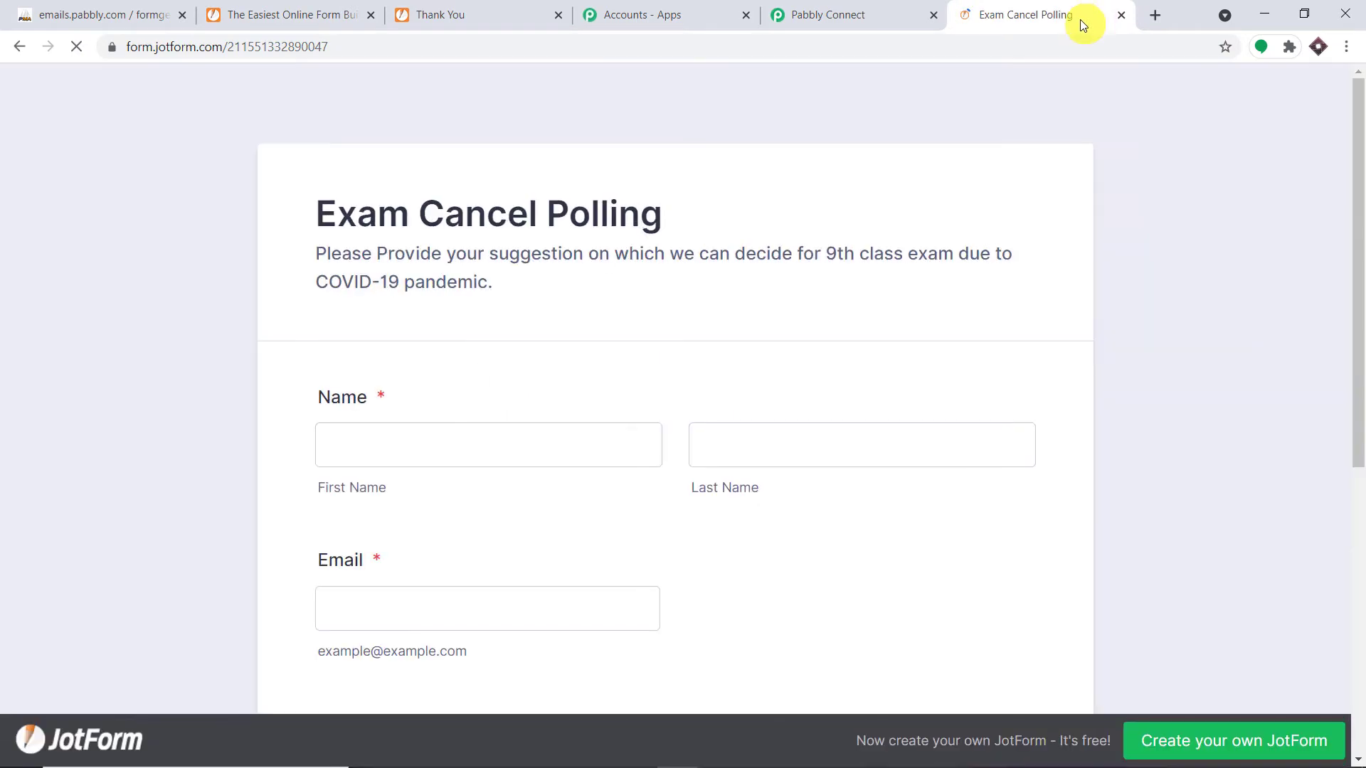
{"action": "scroll", "coordinate": [887, 135], "scroll_direction": "down", "scroll_amount": 1}
{"action": "scroll", "coordinate": [818, 171], "scroll_direction": "down", "scroll_amount": 1}
{"action": "left_click", "coordinate": [458, 261]}
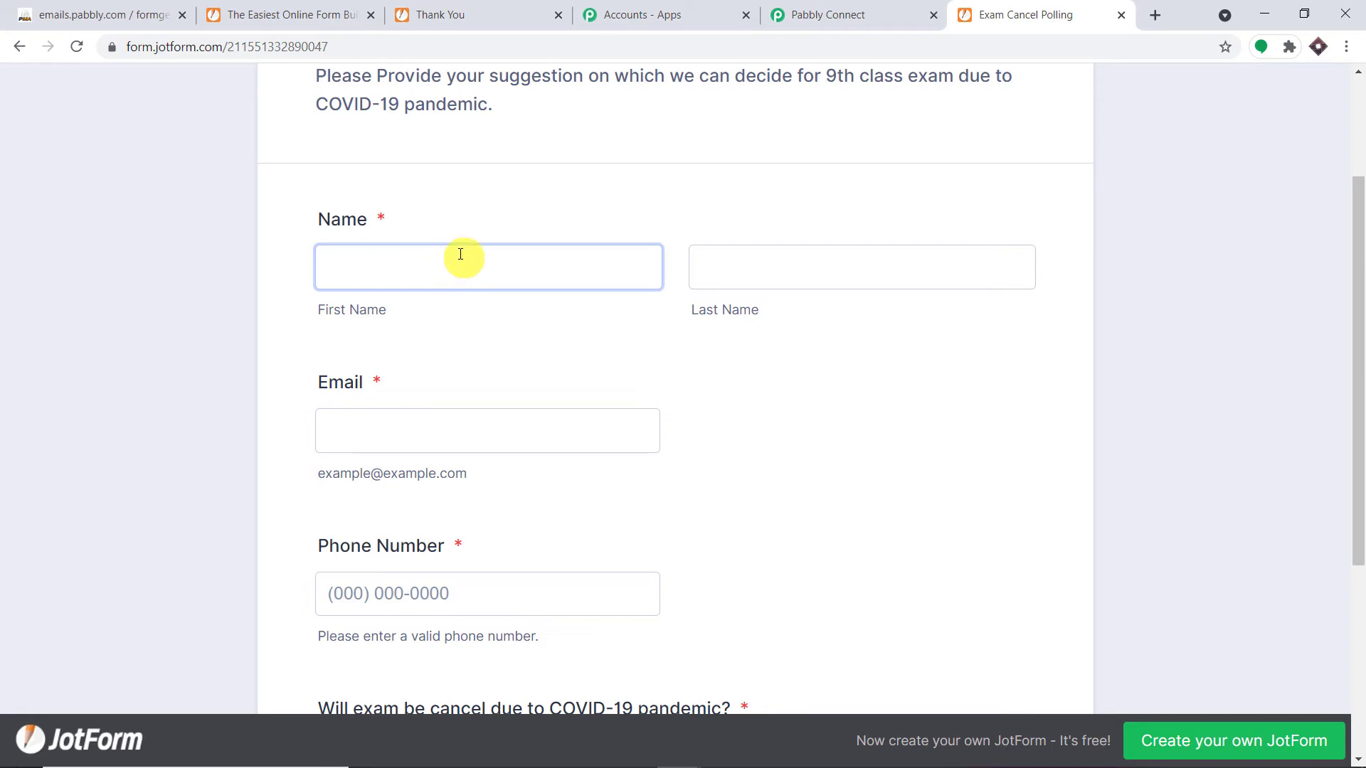
Check the webhook response capture status of the JotForm trigger in Pabbly Connect and return to the published form
{"action": "left_click", "coordinate": [811, 16]}
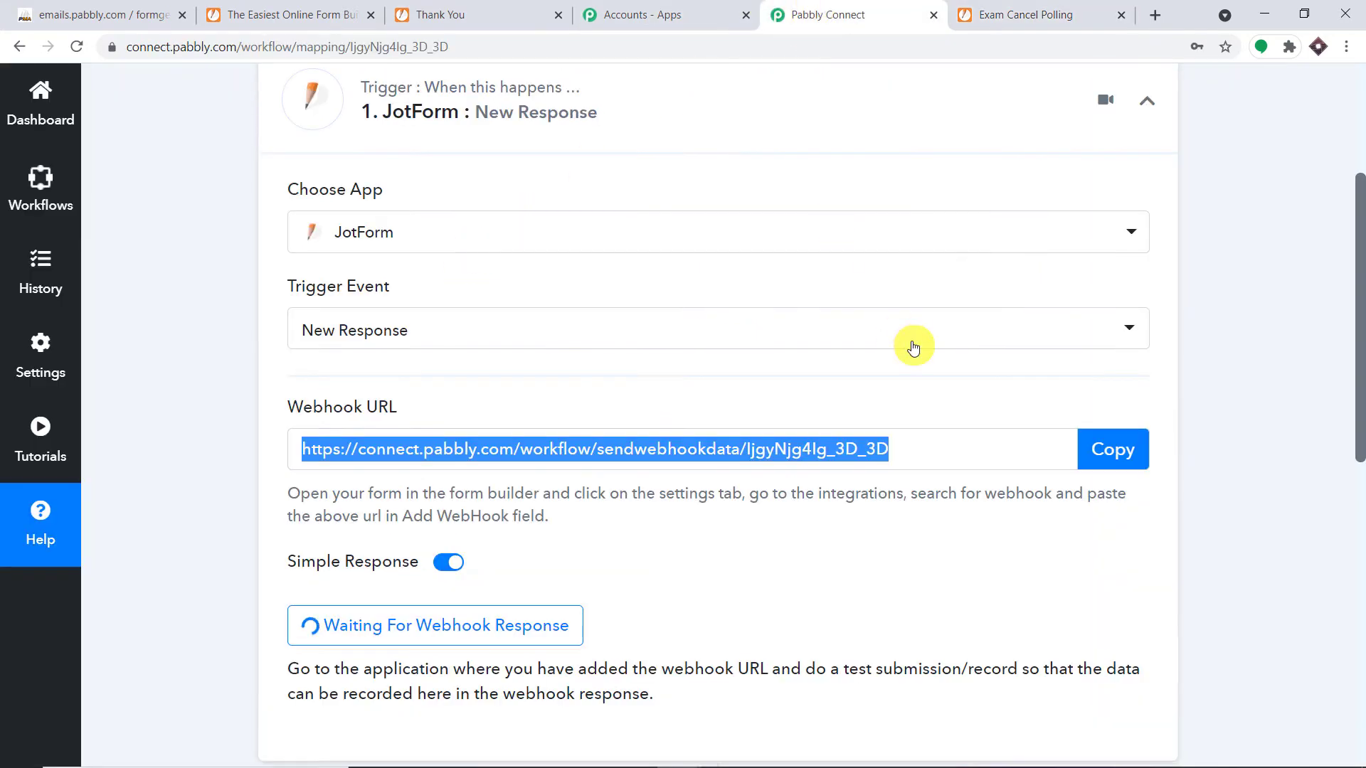
{"action": "scroll", "coordinate": [907, 346], "scroll_direction": "down", "scroll_amount": 3}
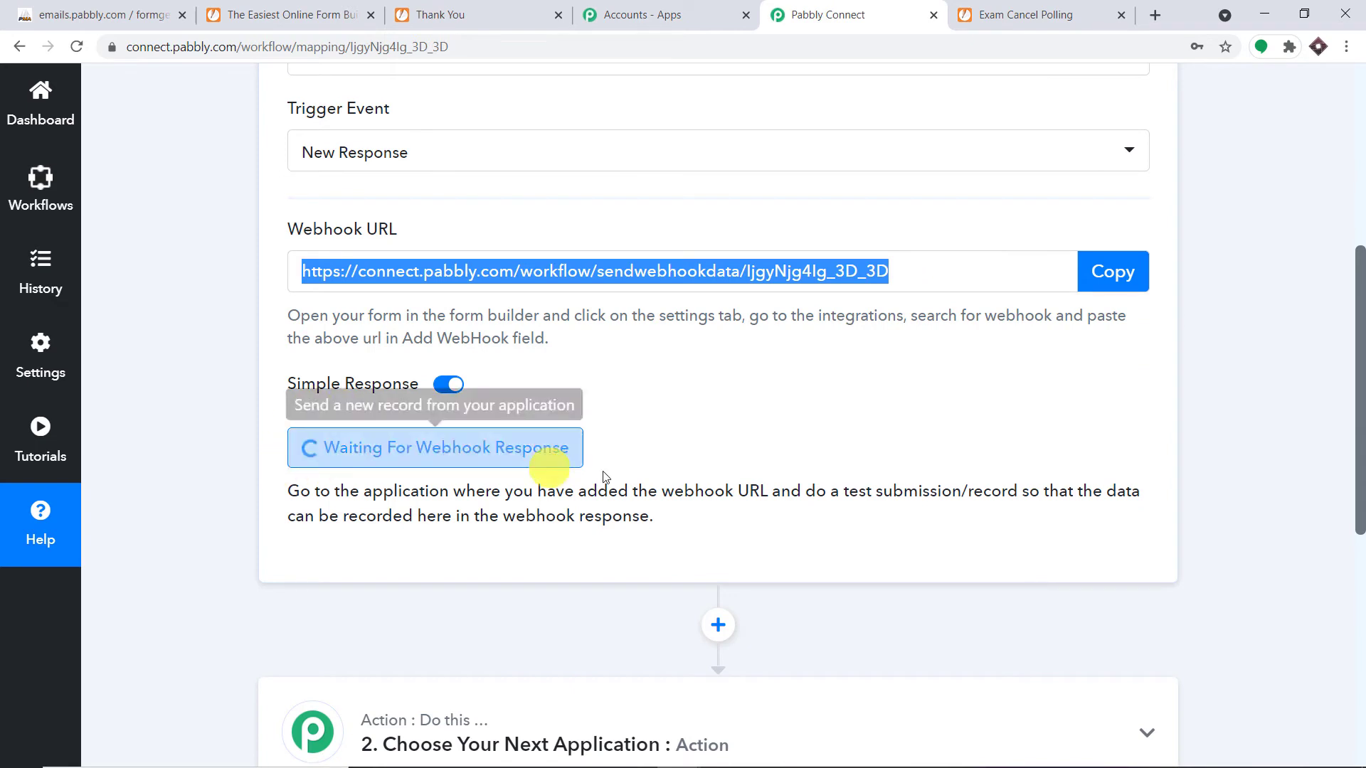
{"action": "left_click", "coordinate": [1033, 12]}
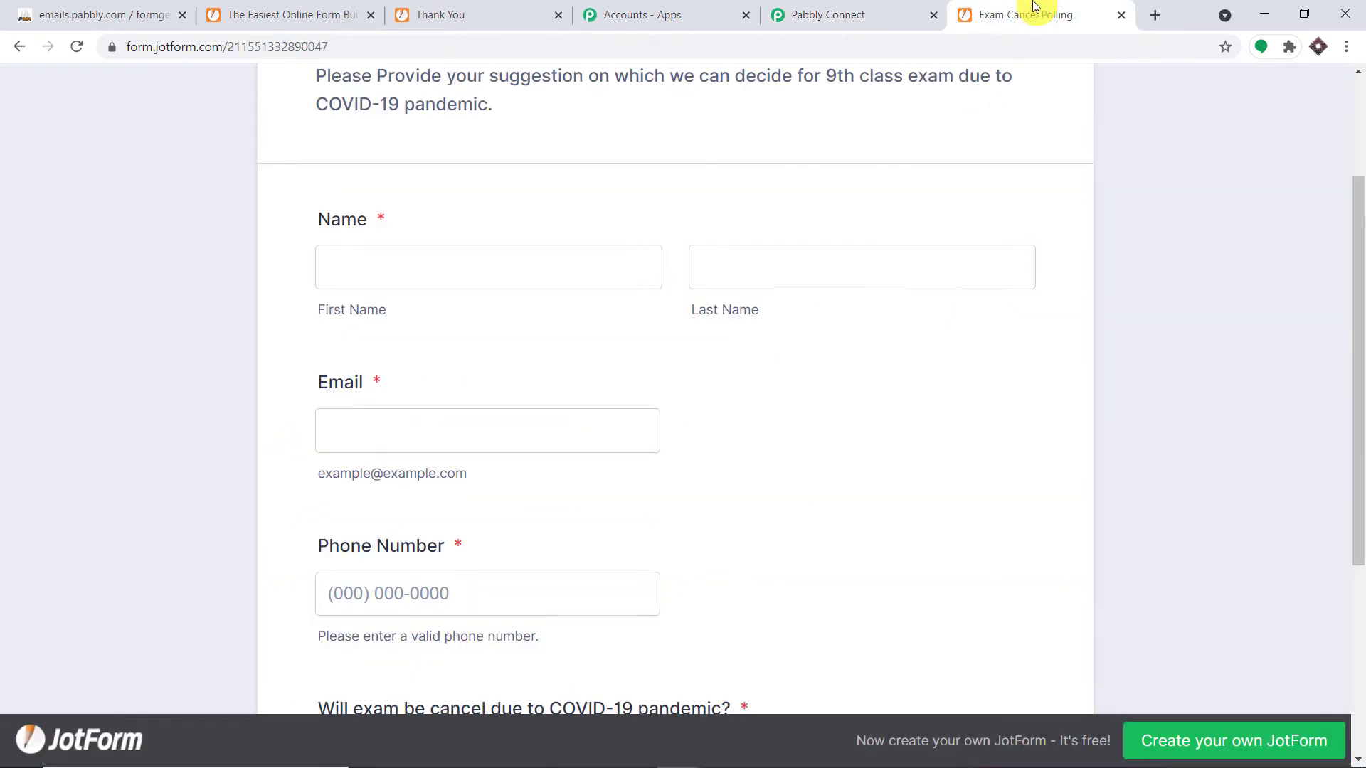
Fill in the first name, last name, email and phone number in the published Exam Cancel Polling form
{"action": "left_click", "coordinate": [484, 270]}
{"action": "left_click", "coordinate": [441, 519]}
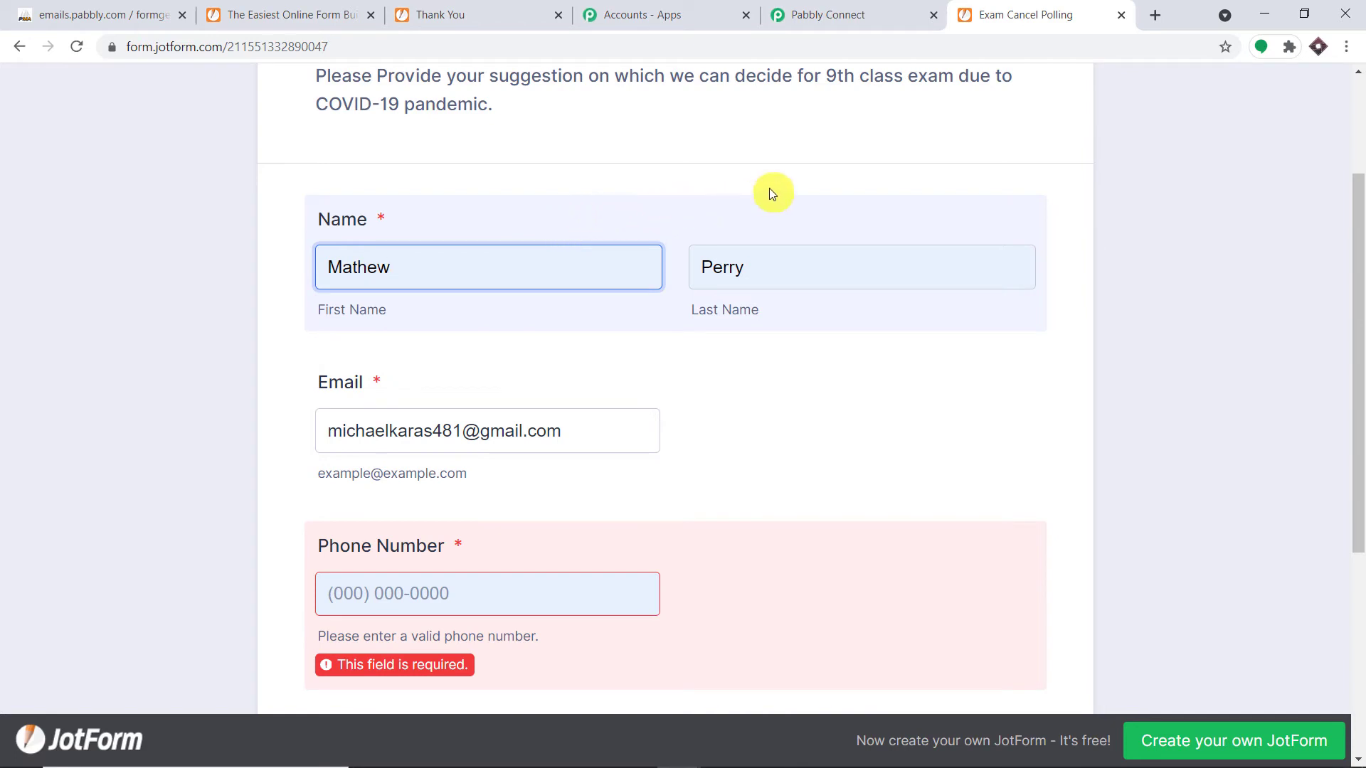
{"action": "scroll", "coordinate": [796, 198], "scroll_direction": "down", "scroll_amount": 1}
{"action": "scroll", "coordinate": [711, 327], "scroll_direction": "down", "scroll_amount": 1}
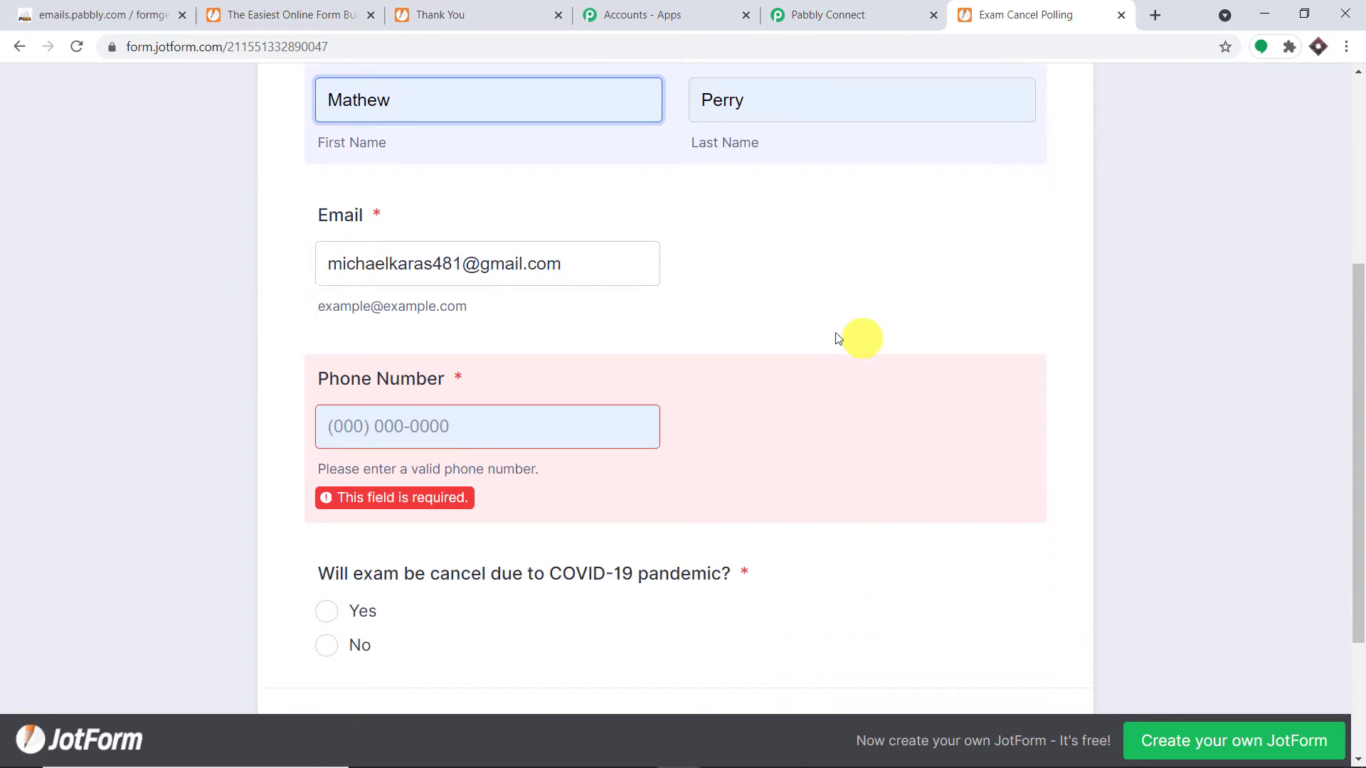
{"action": "left_click", "coordinate": [438, 421]}
{"action": "left_click", "coordinate": [390, 330]}
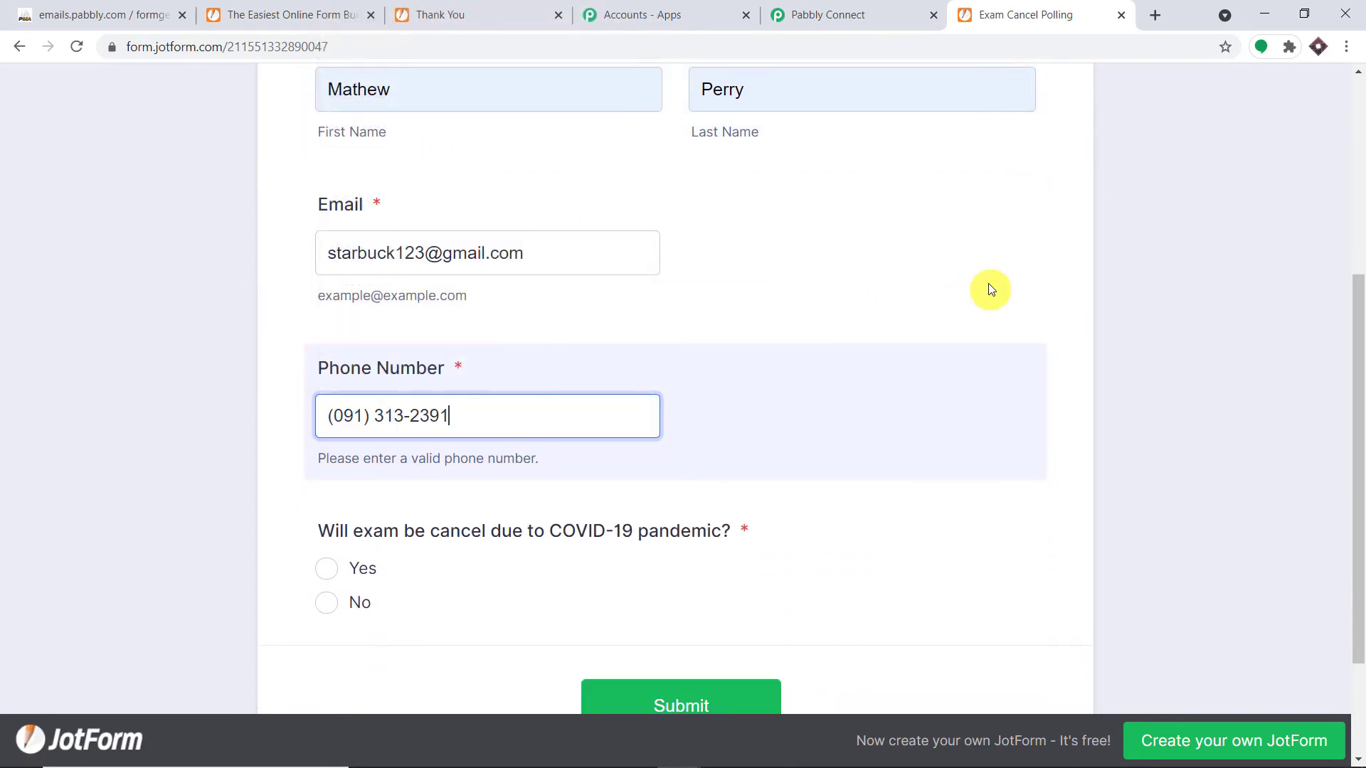
Answer Yes to "Will exam be cancel due to COVID-19 pandemic?" and submit the form
{"action": "scroll", "coordinate": [994, 287], "scroll_direction": "down", "scroll_amount": 2}
{"action": "scroll", "coordinate": [993, 285], "scroll_direction": "up", "scroll_amount": 4}
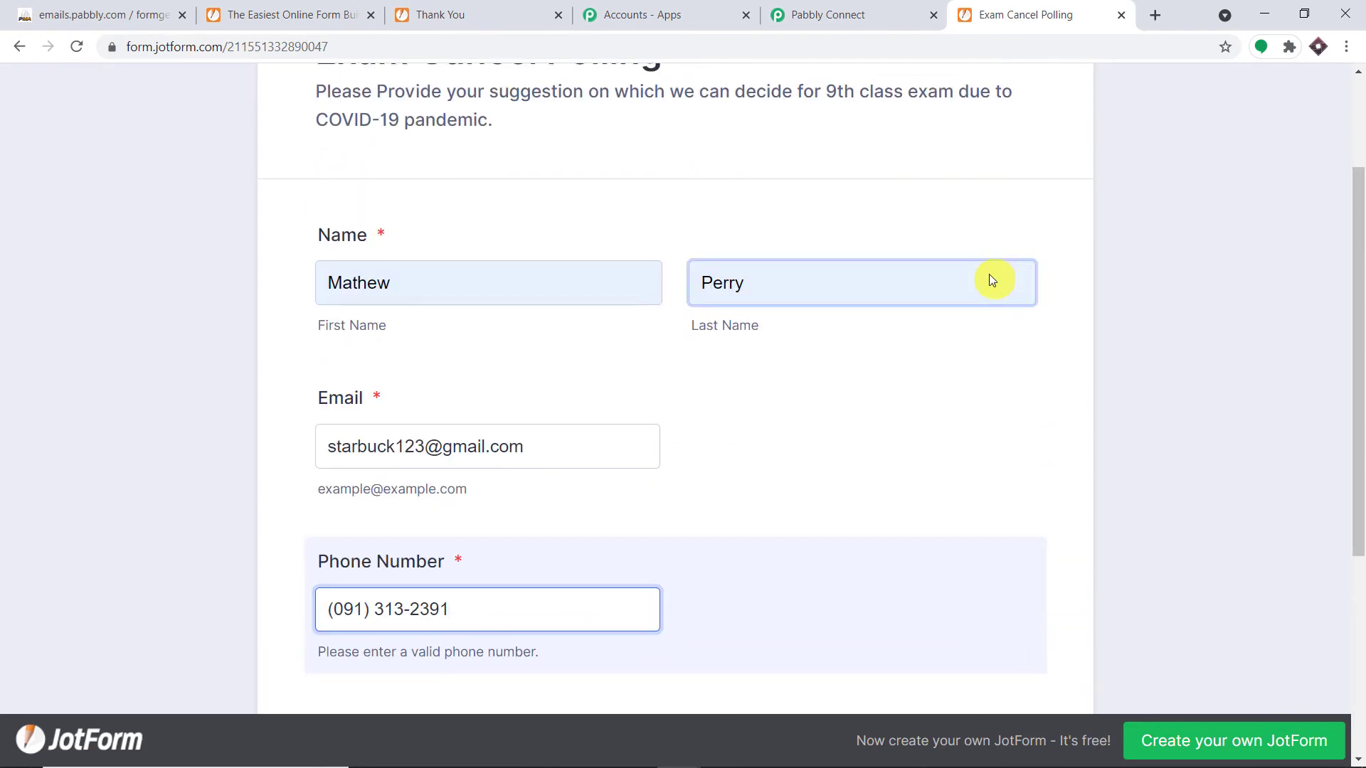
{"action": "scroll", "coordinate": [989, 277], "scroll_direction": "down", "scroll_amount": 4}
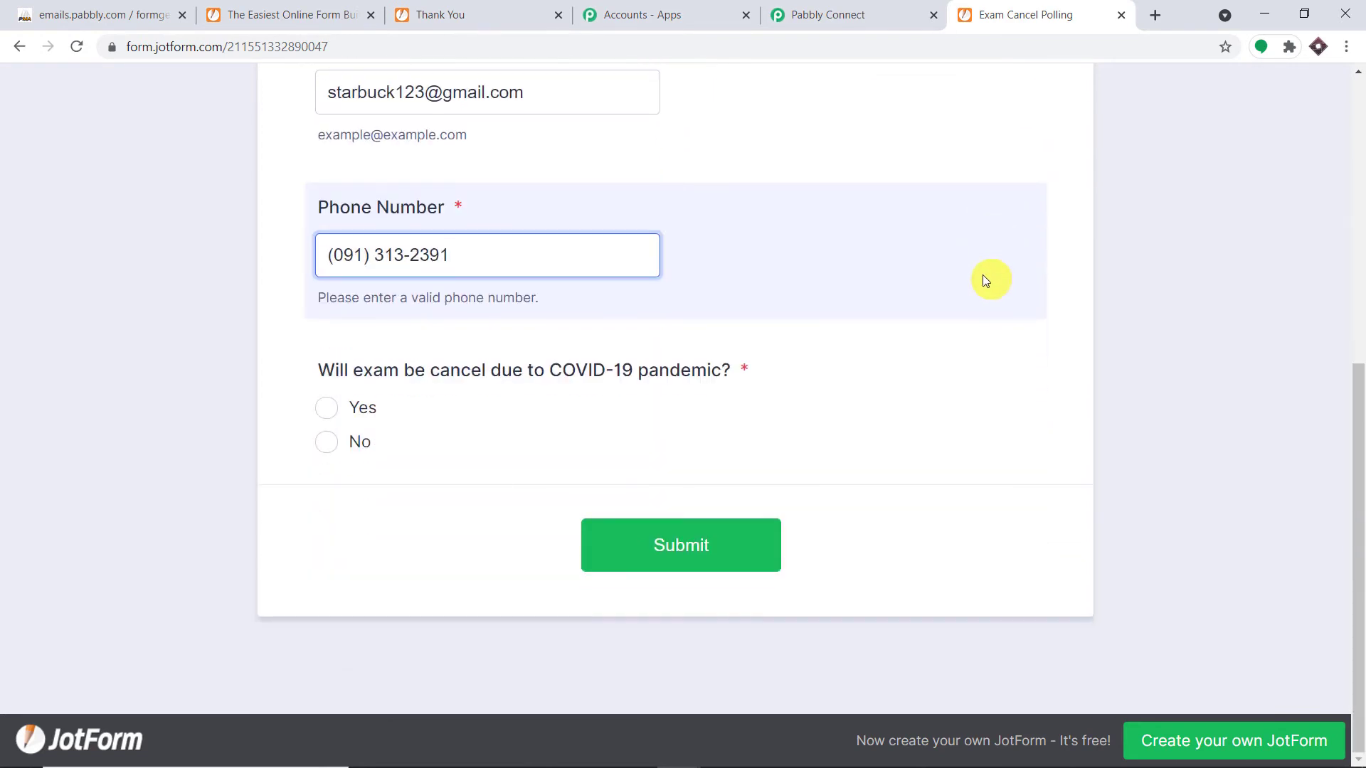
{"action": "left_click", "coordinate": [327, 407]}
{"action": "left_click", "coordinate": [329, 412]}
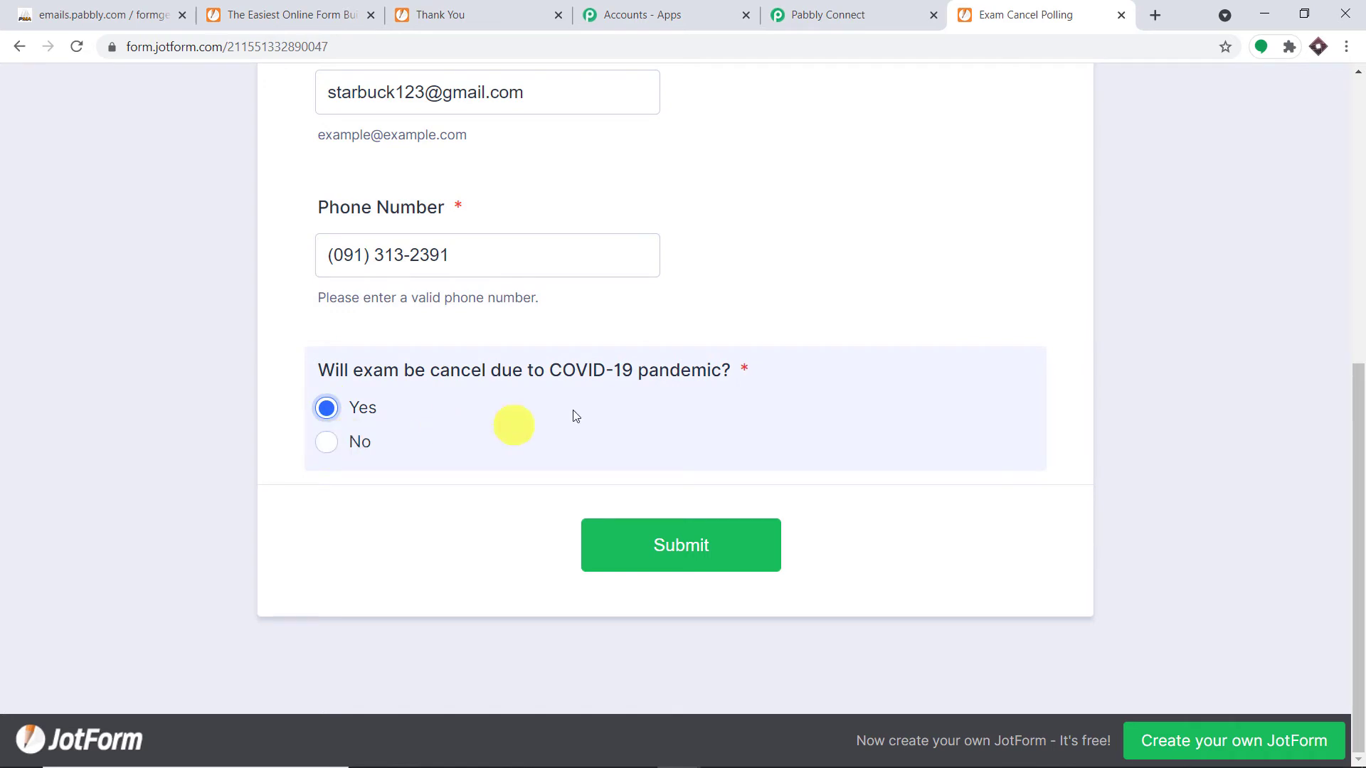
{"action": "left_click", "coordinate": [690, 550]}
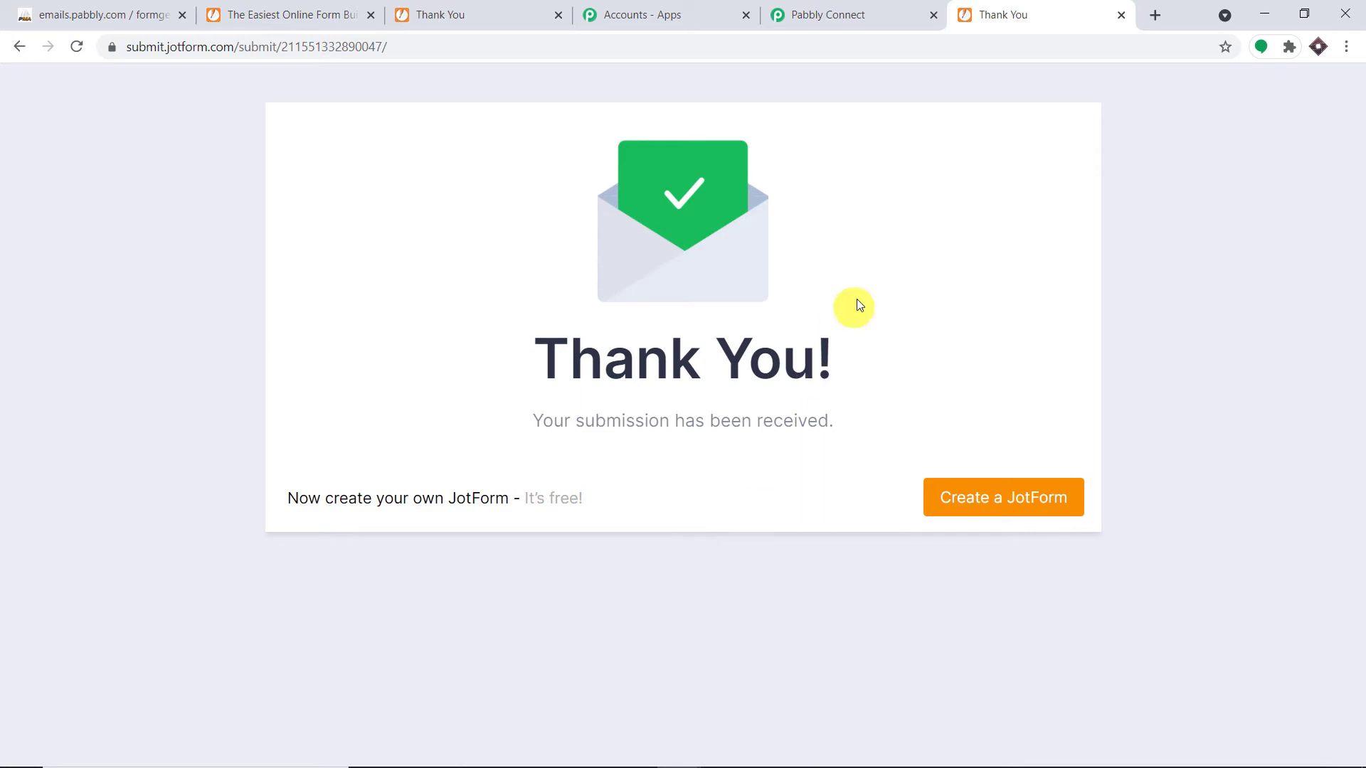
Switch to Pabbly Connect and examine the captured webhook response's FormTitle and full Pretty submission summary
{"action": "left_click", "coordinate": [882, 11]}
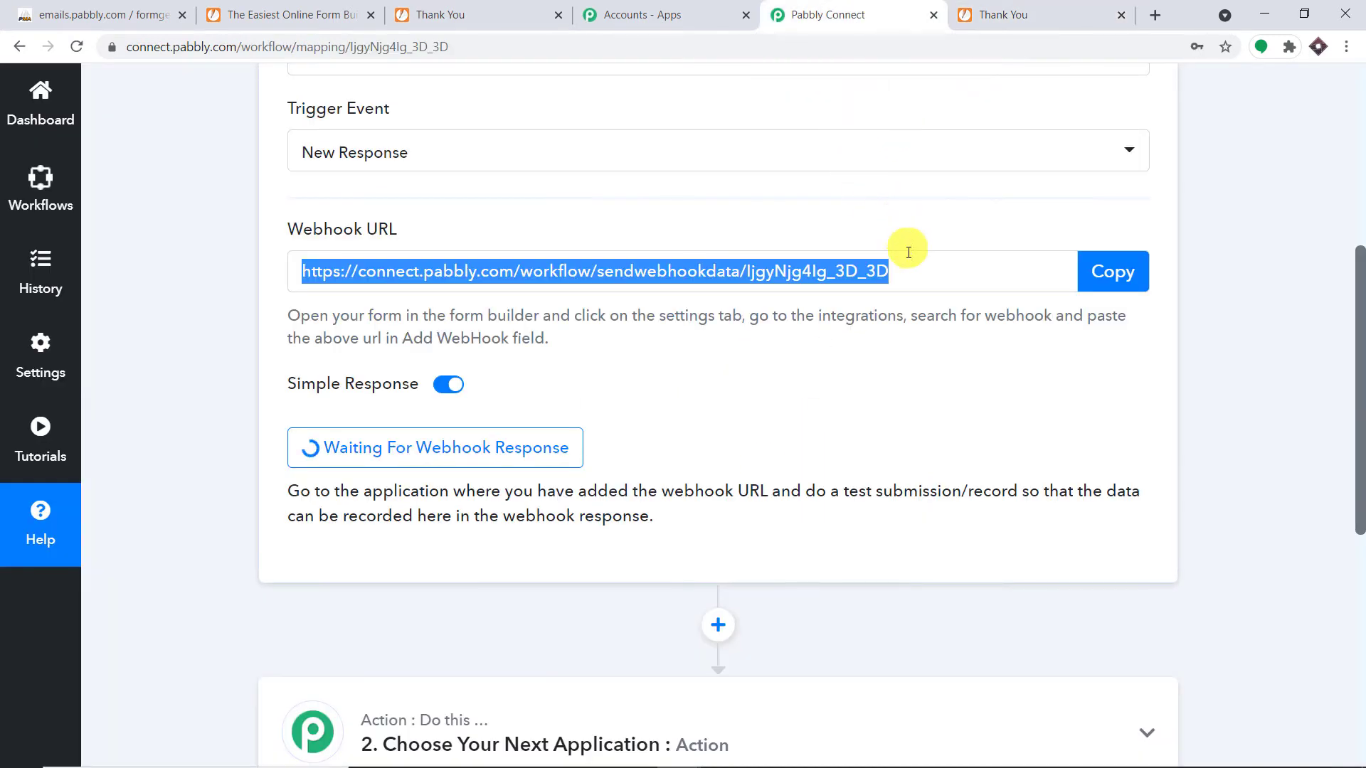
{"action": "scroll", "coordinate": [916, 355], "scroll_direction": "down", "scroll_amount": 5}
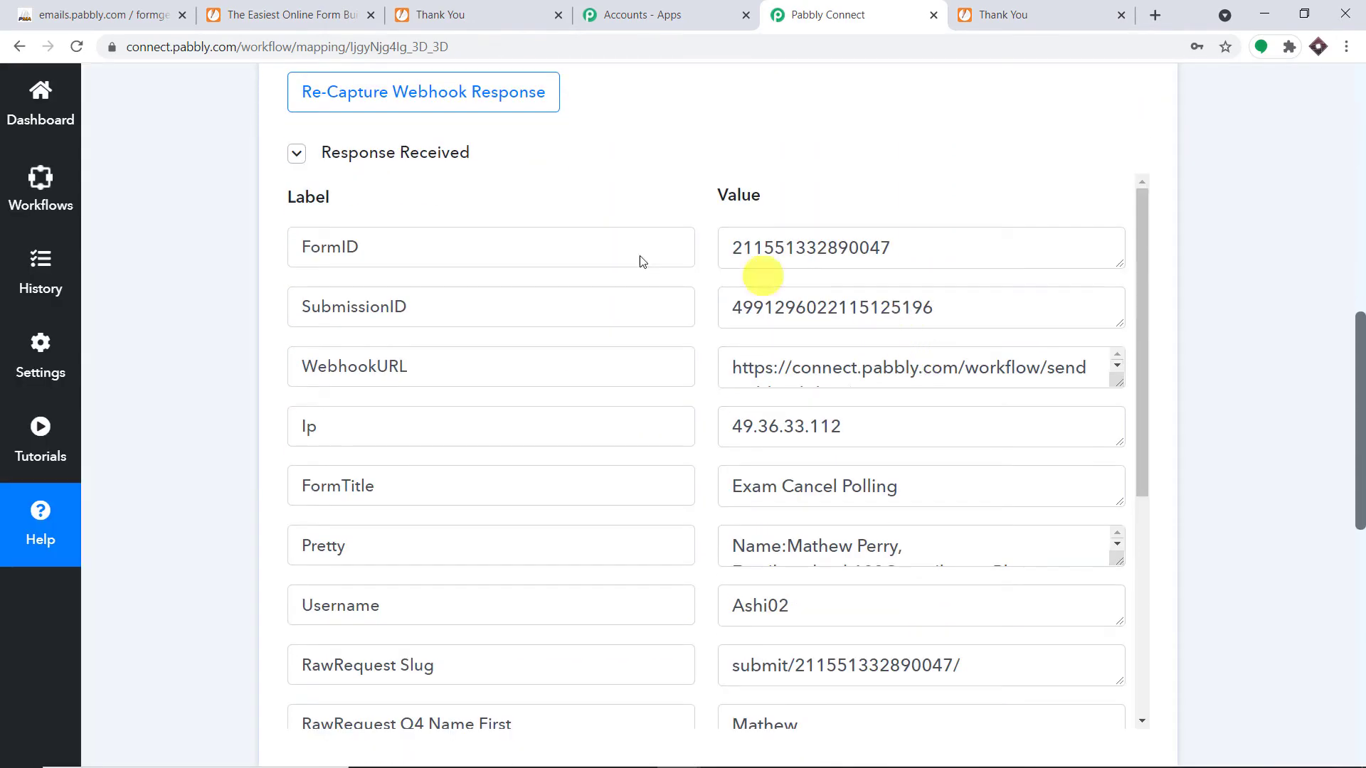
{"action": "scroll", "coordinate": [944, 318], "scroll_direction": "down", "scroll_amount": 1}
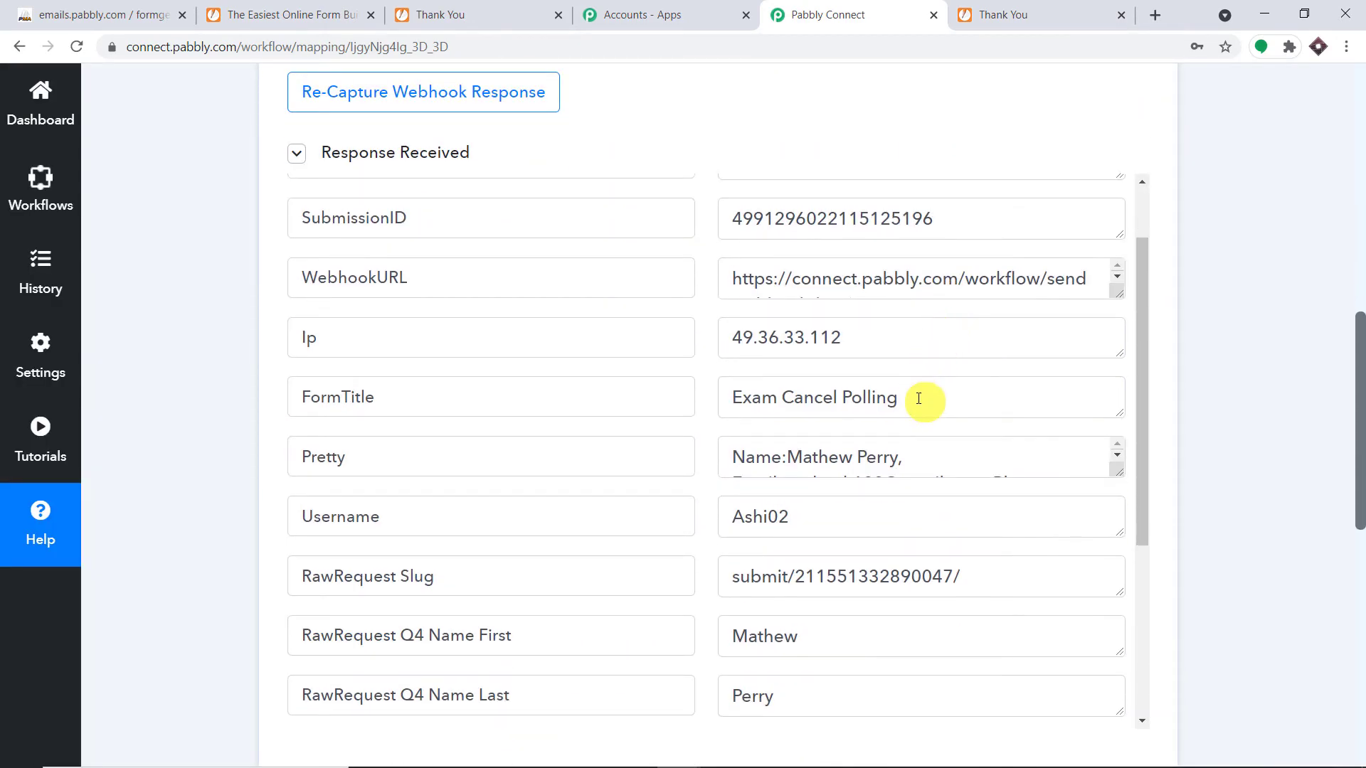
{"action": "left_click_drag", "start_coordinate": [921, 396], "coordinate": [723, 399]}
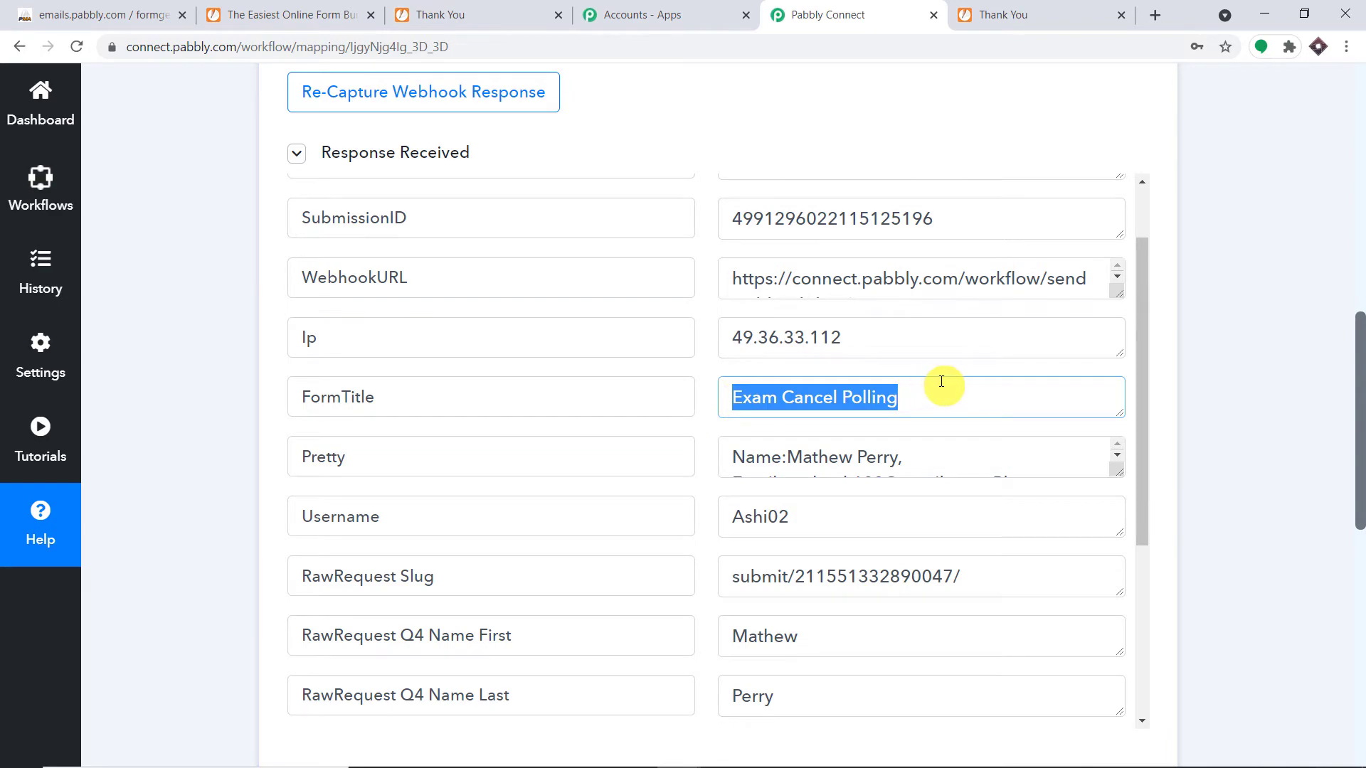
{"action": "scroll", "coordinate": [941, 382], "scroll_direction": "down", "scroll_amount": 1}
{"action": "left_click_drag", "start_coordinate": [1118, 382], "coordinate": [1107, 518]}
{"action": "left_click_drag", "start_coordinate": [1053, 480], "coordinate": [609, 379]}
{"action": "scroll", "coordinate": [1158, 382], "scroll_direction": "down", "scroll_amount": 4}
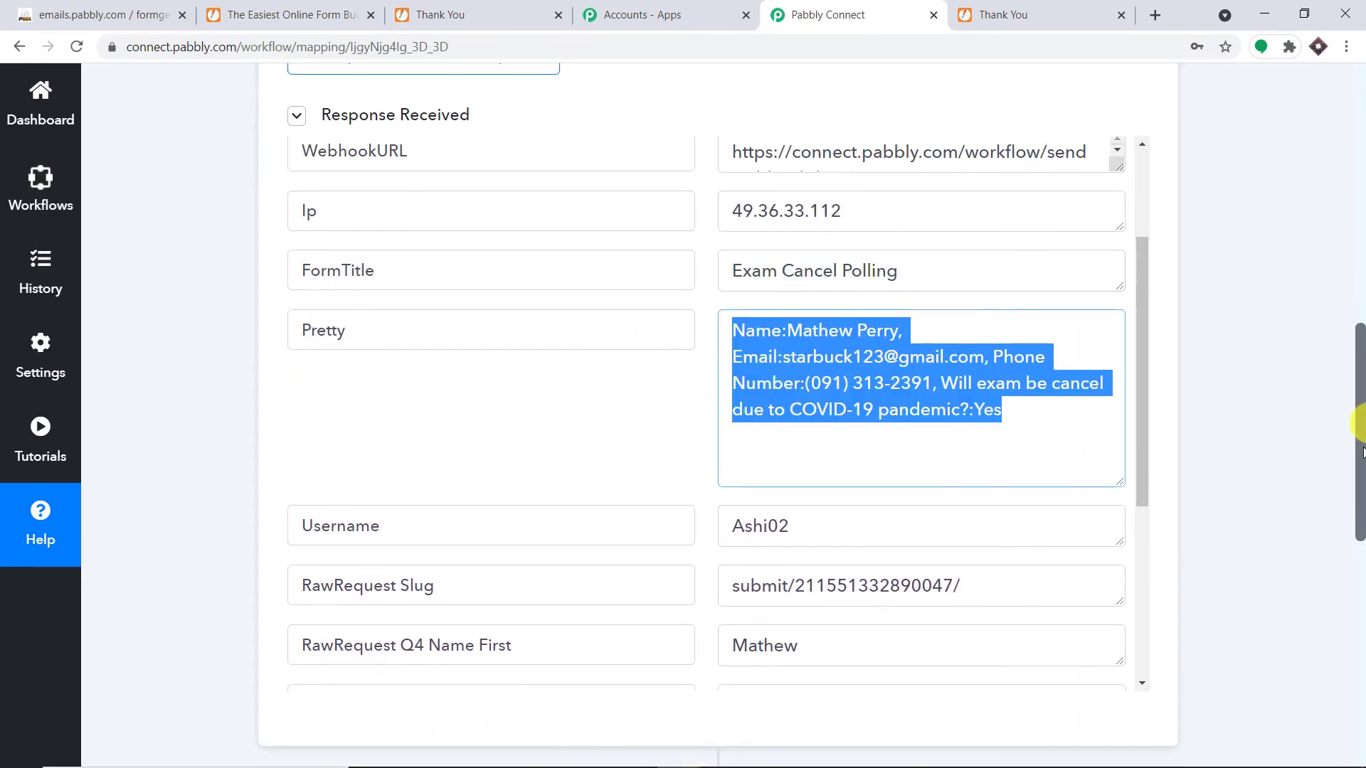
Examine the captured first name, last name, email, phone number and WillExam values in the webhook response
{"action": "scroll", "coordinate": [899, 237], "scroll_direction": "down", "scroll_amount": 2}
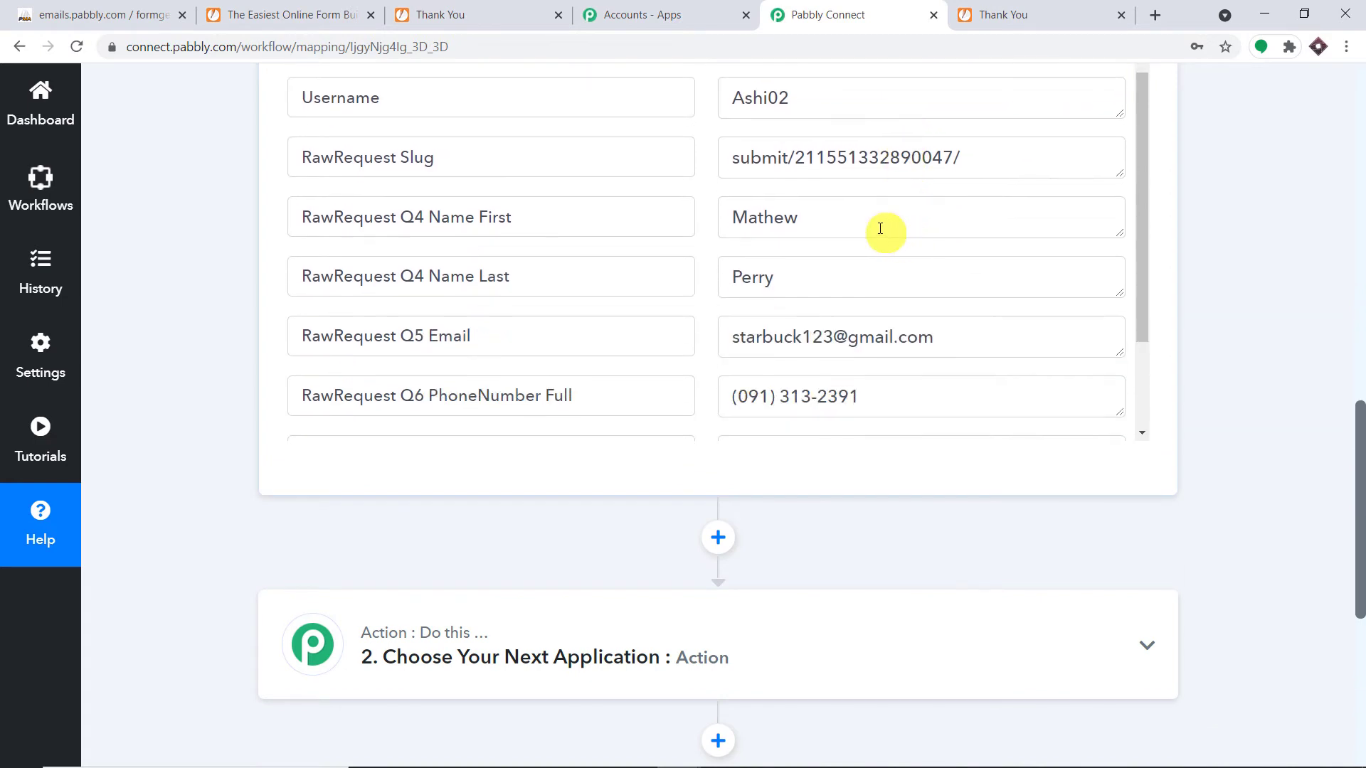
{"action": "left_click_drag", "start_coordinate": [880, 229], "coordinate": [695, 225]}
{"action": "left_click_drag", "start_coordinate": [842, 270], "coordinate": [717, 283]}
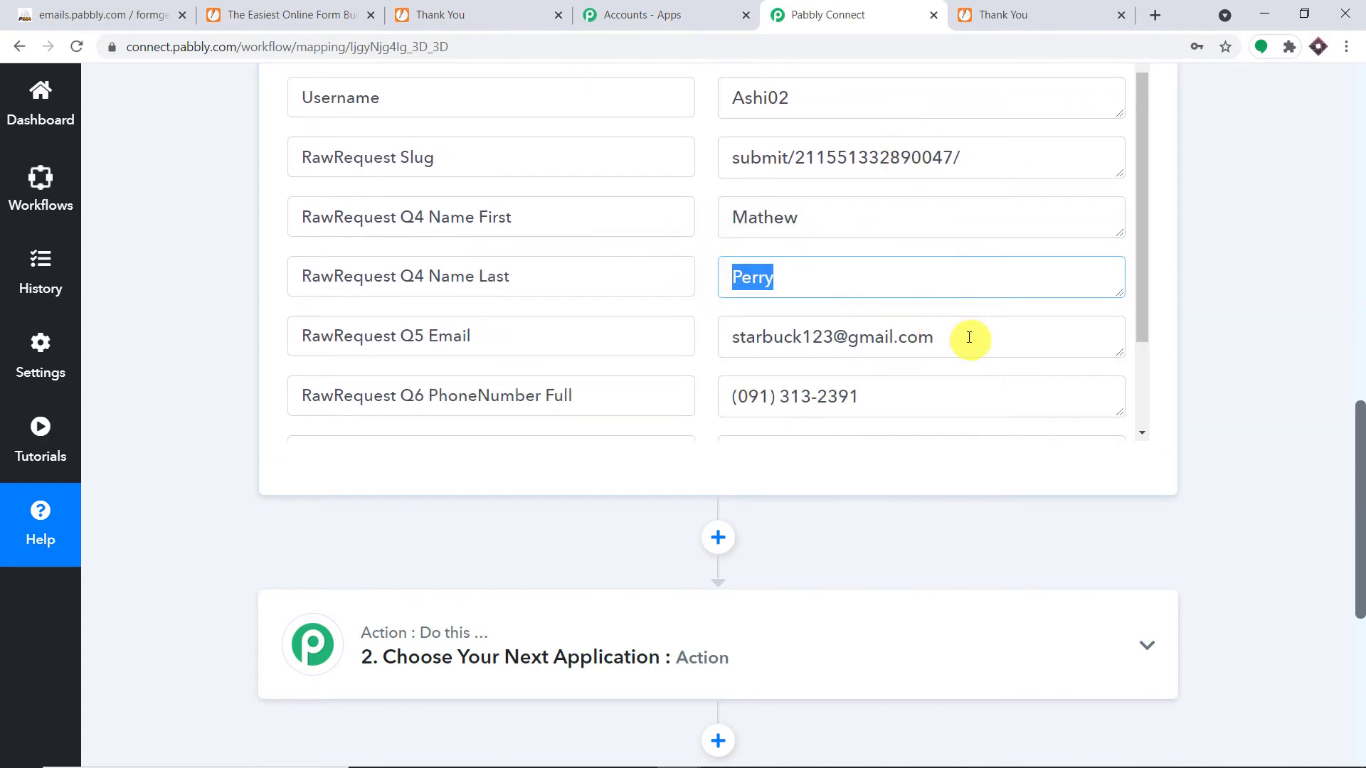
{"action": "left_click_drag", "start_coordinate": [969, 337], "coordinate": [719, 344]}
{"action": "scroll", "coordinate": [857, 298], "scroll_direction": "down", "scroll_amount": 2}
{"action": "left_click_drag", "start_coordinate": [887, 248], "coordinate": [695, 262]}
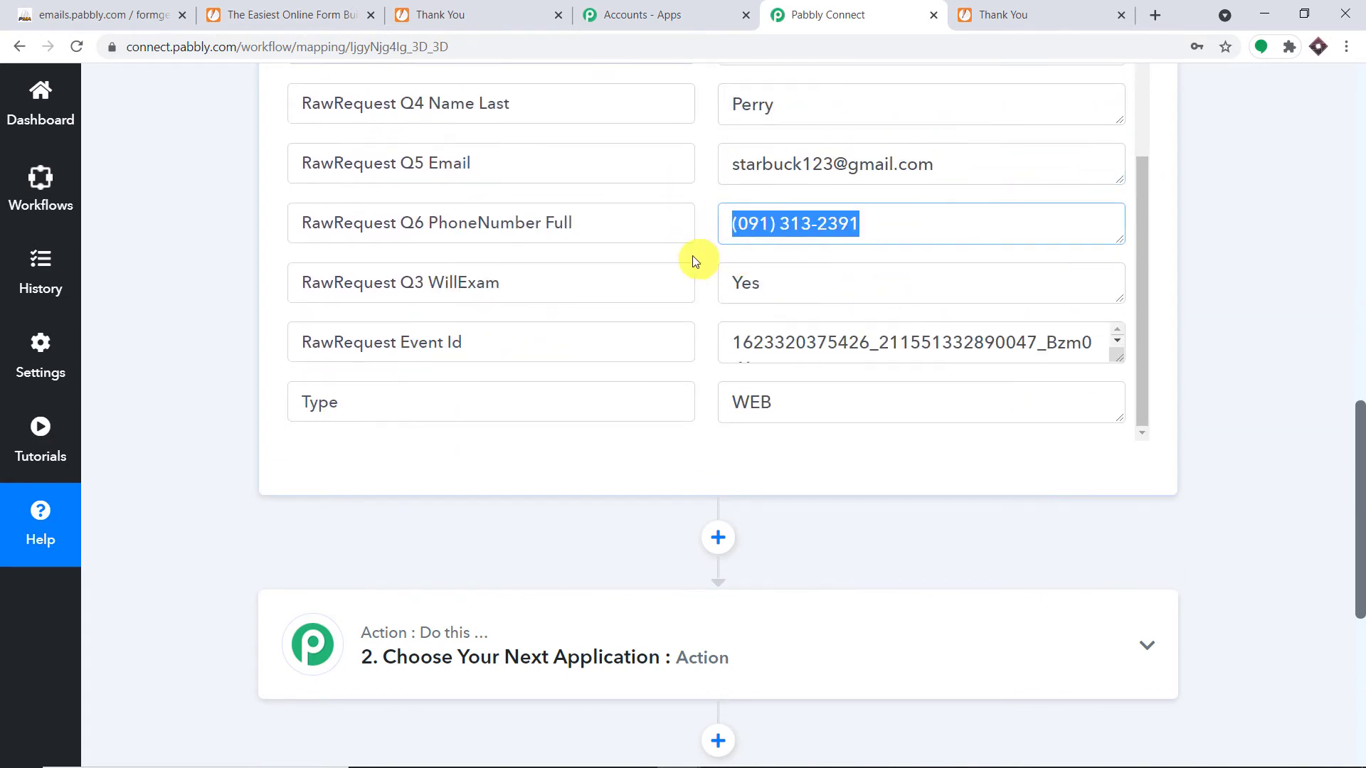
{"action": "left_click_drag", "start_coordinate": [877, 281], "coordinate": [720, 292]}
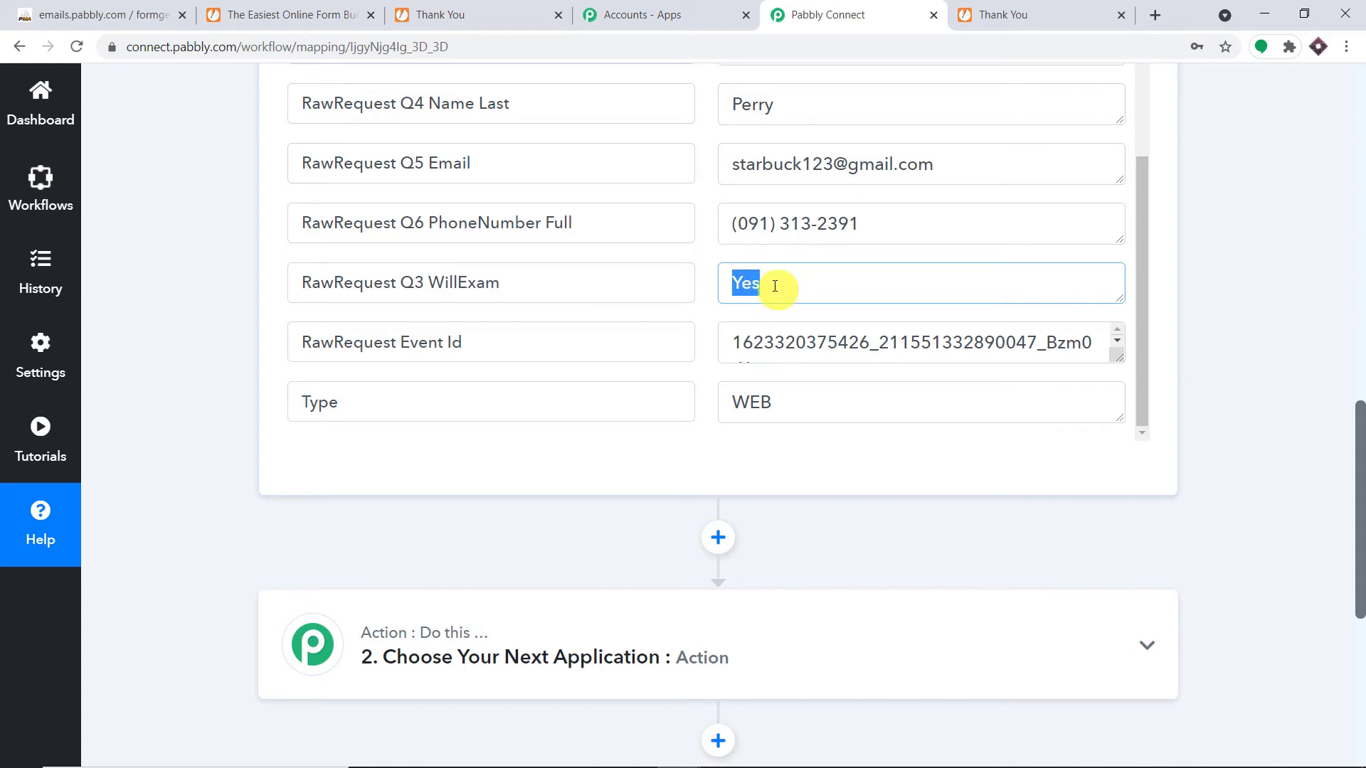
{"action": "scroll", "coordinate": [775, 285], "scroll_direction": "up", "scroll_amount": 1}
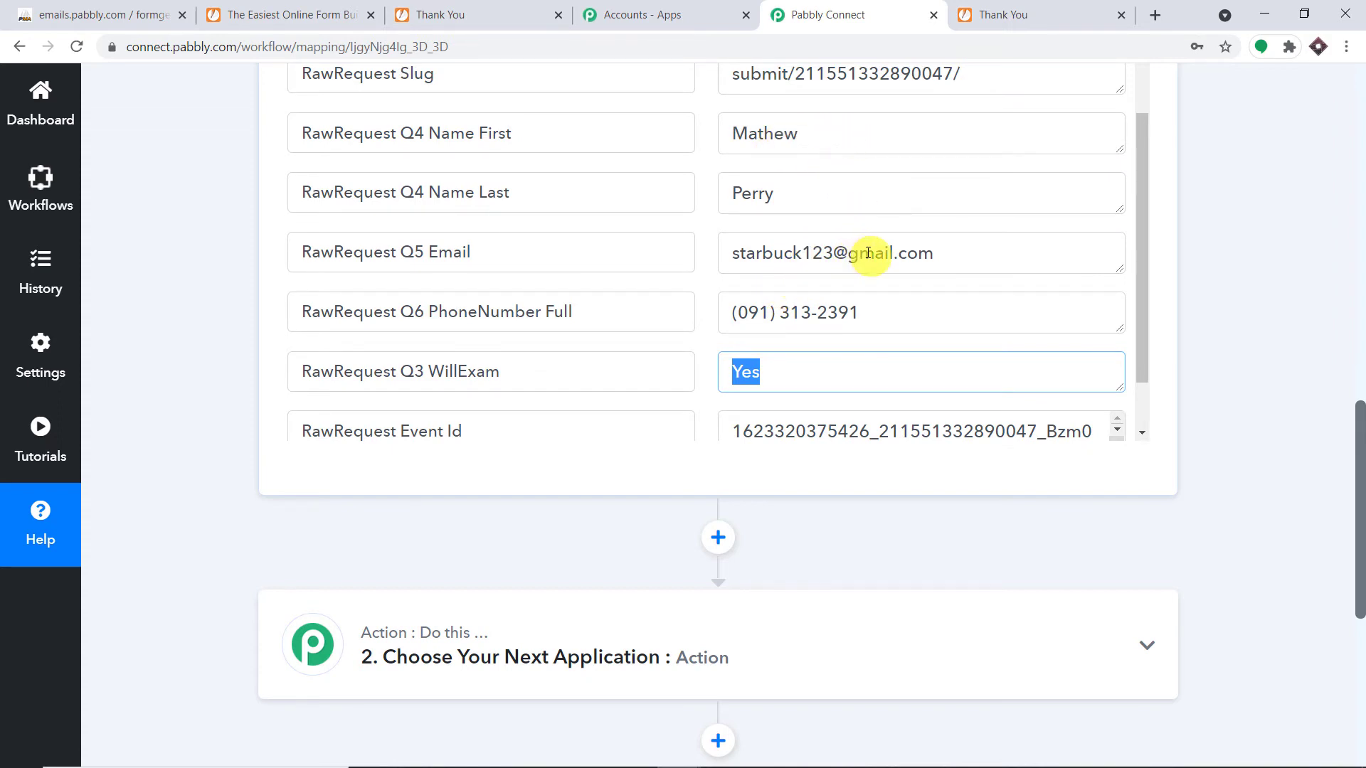
{"action": "left_click_drag", "start_coordinate": [730, 131], "coordinate": [818, 137]}
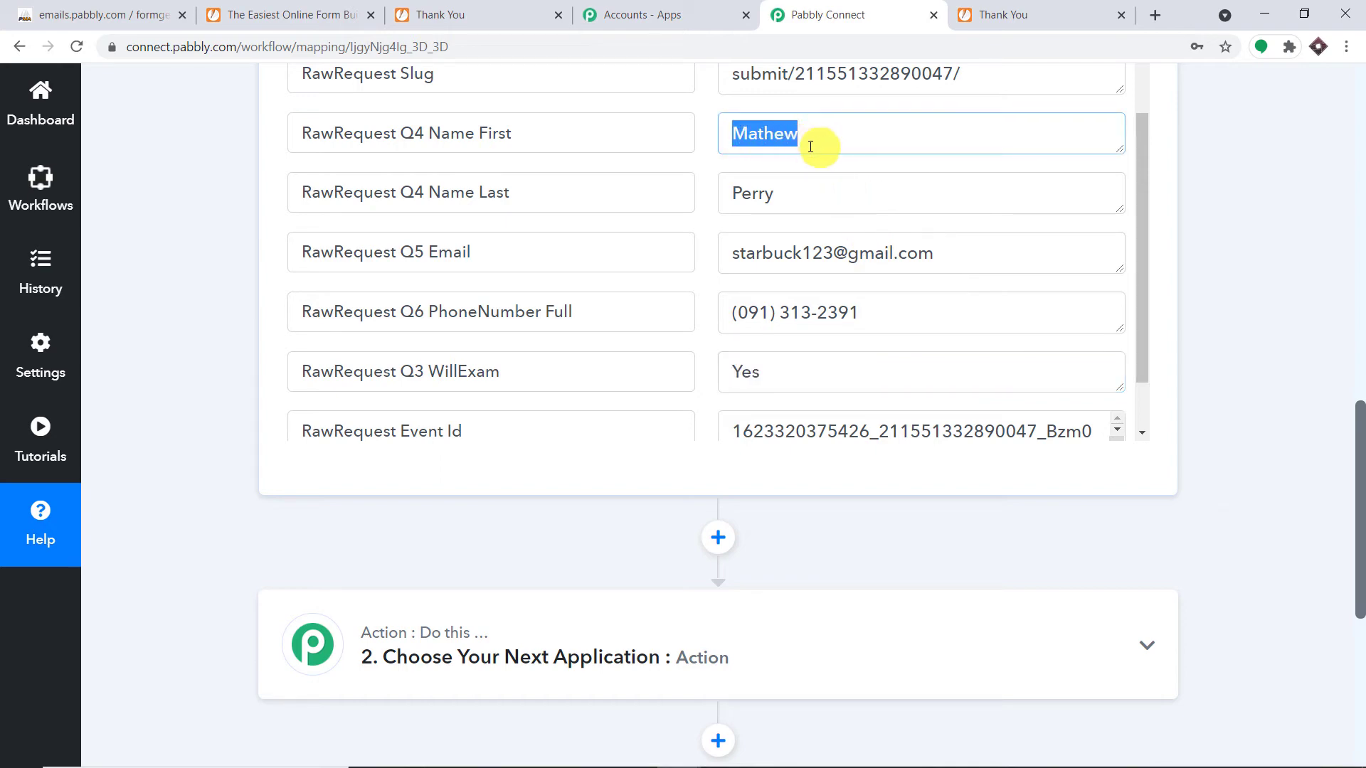
{"action": "left_click", "coordinate": [800, 295]}
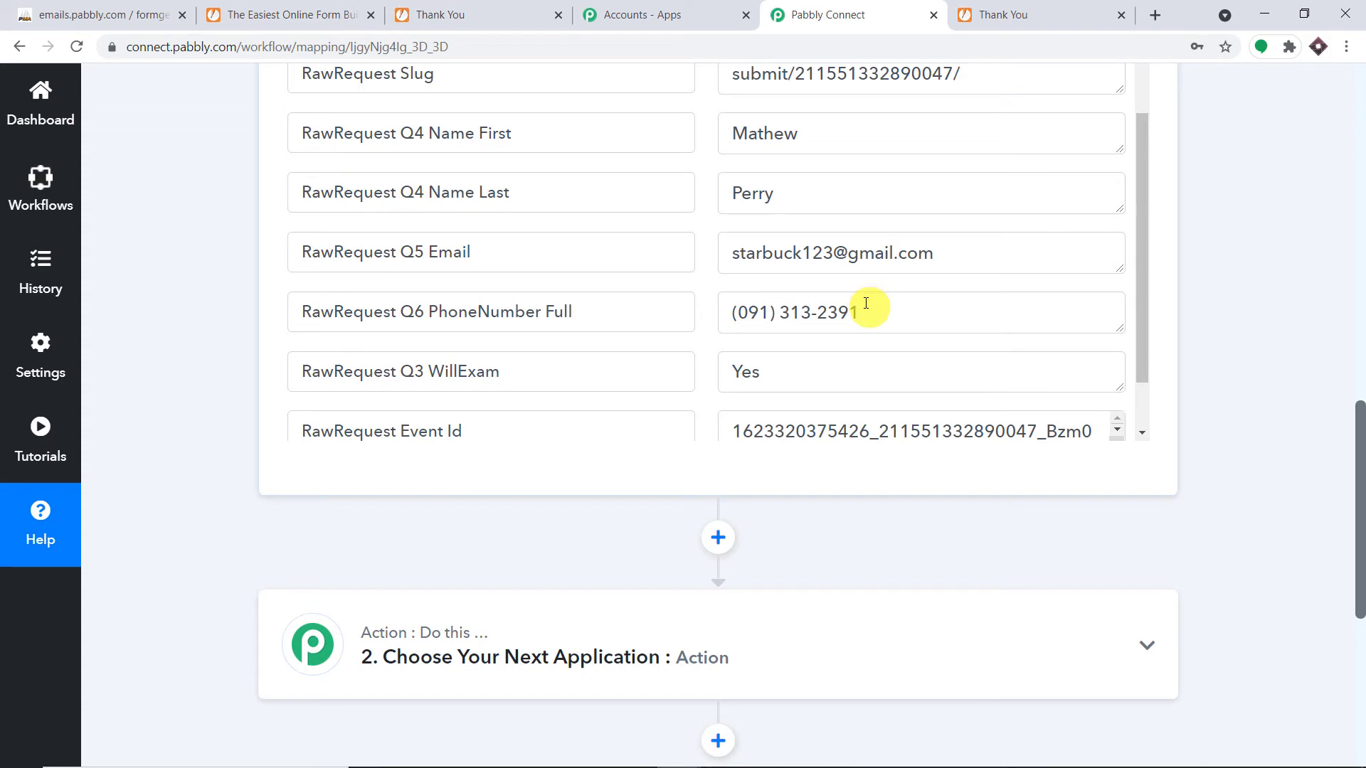
{"action": "scroll", "coordinate": [866, 303], "scroll_direction": "down", "scroll_amount": 2}
{"action": "double_click", "coordinate": [729, 291]}
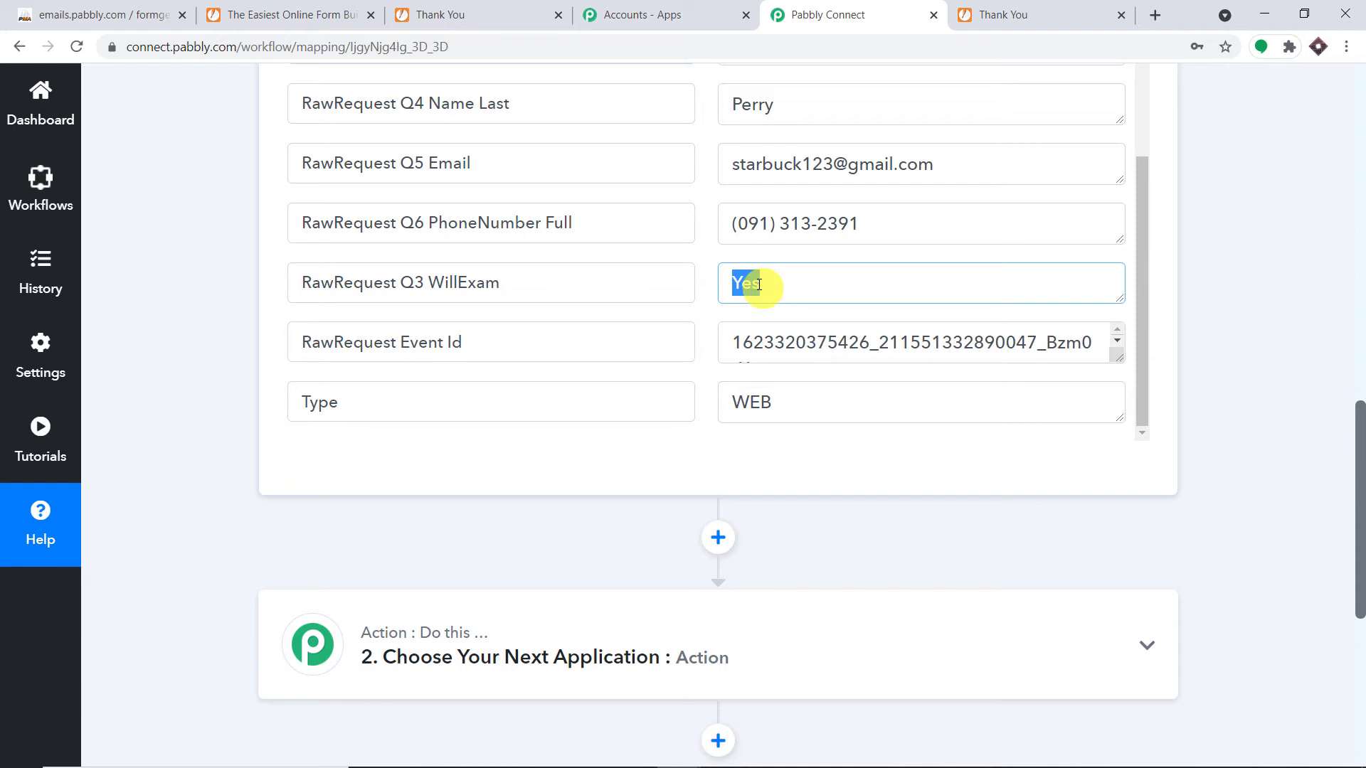
Set the second workflow step to the MySQL (Beta) app with the Insert Row action event
{"action": "scroll", "coordinate": [764, 284], "scroll_direction": "down", "scroll_amount": 4}
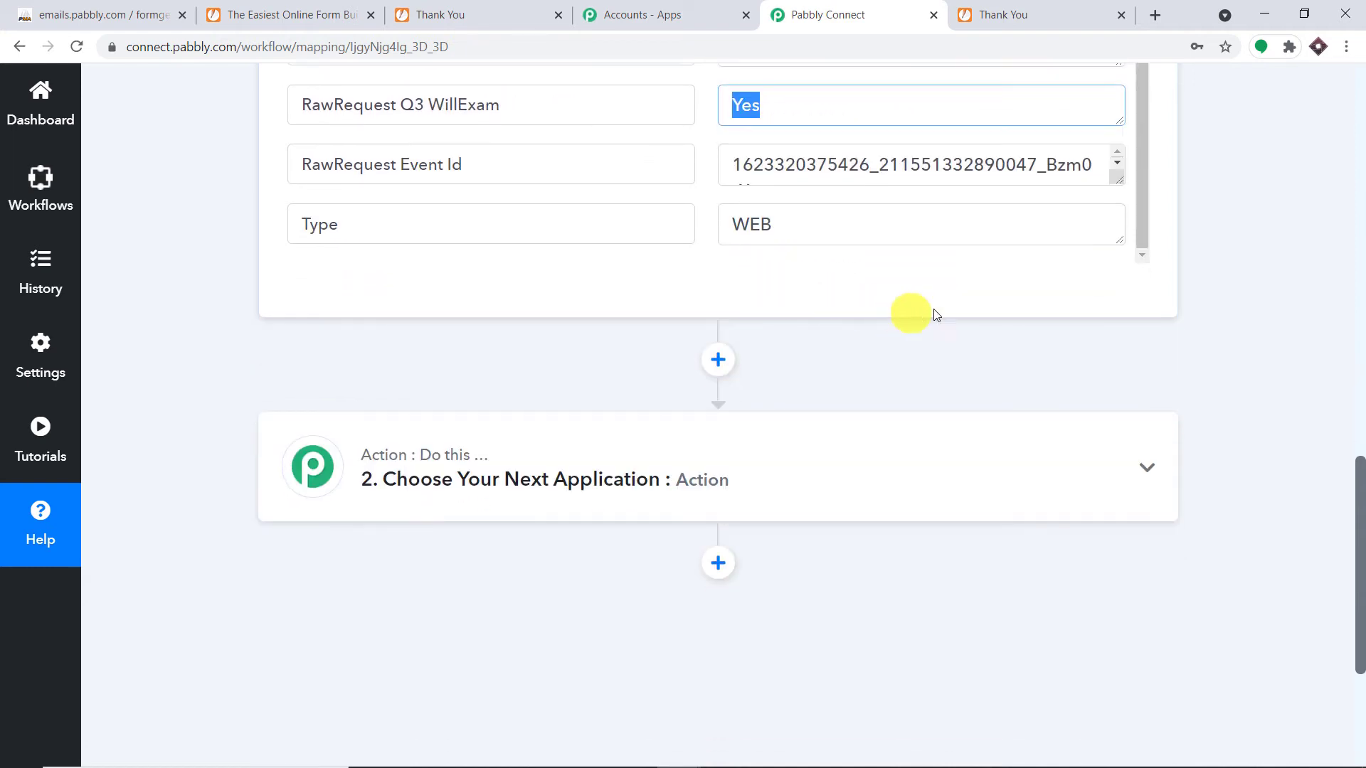
{"action": "left_click", "coordinate": [497, 333]}
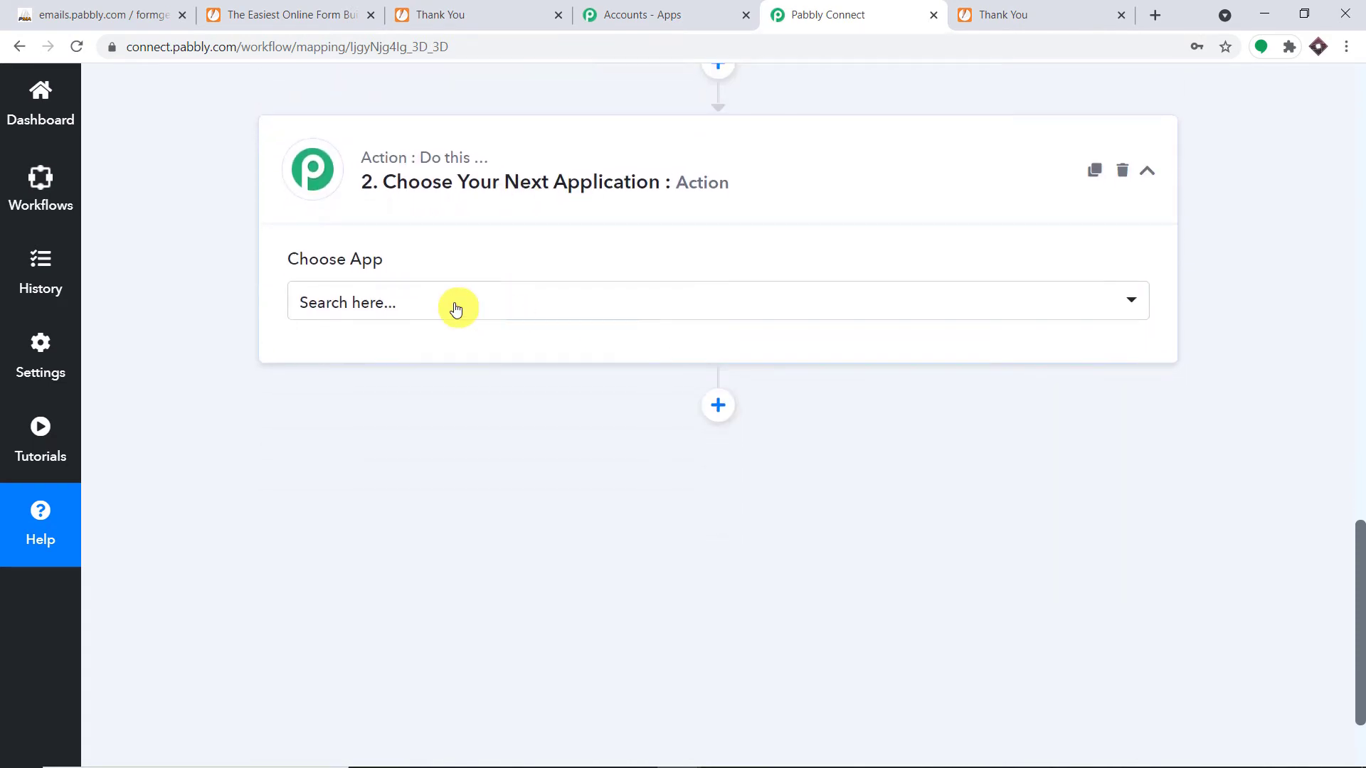
{"action": "left_click", "coordinate": [453, 305]}
{"action": "type", "text": "mys"}
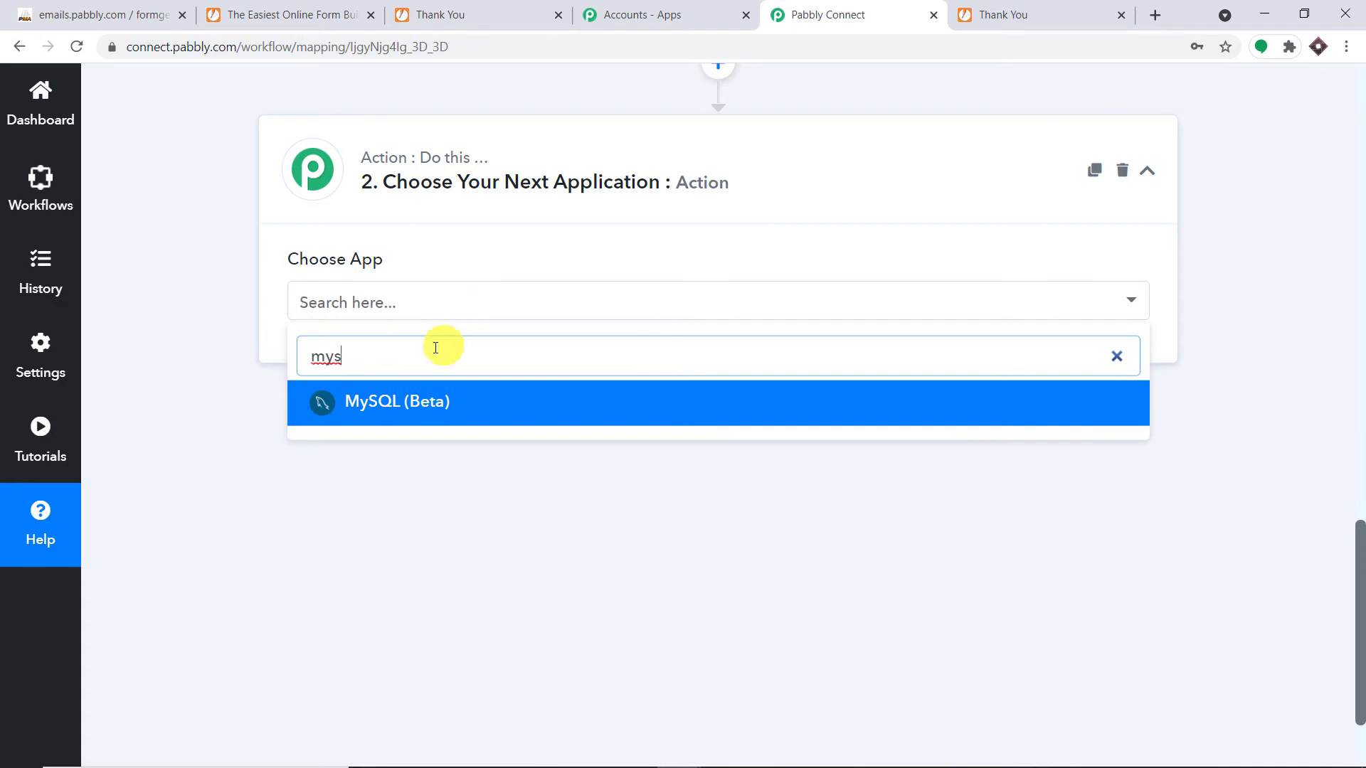
{"action": "left_click", "coordinate": [420, 400]}
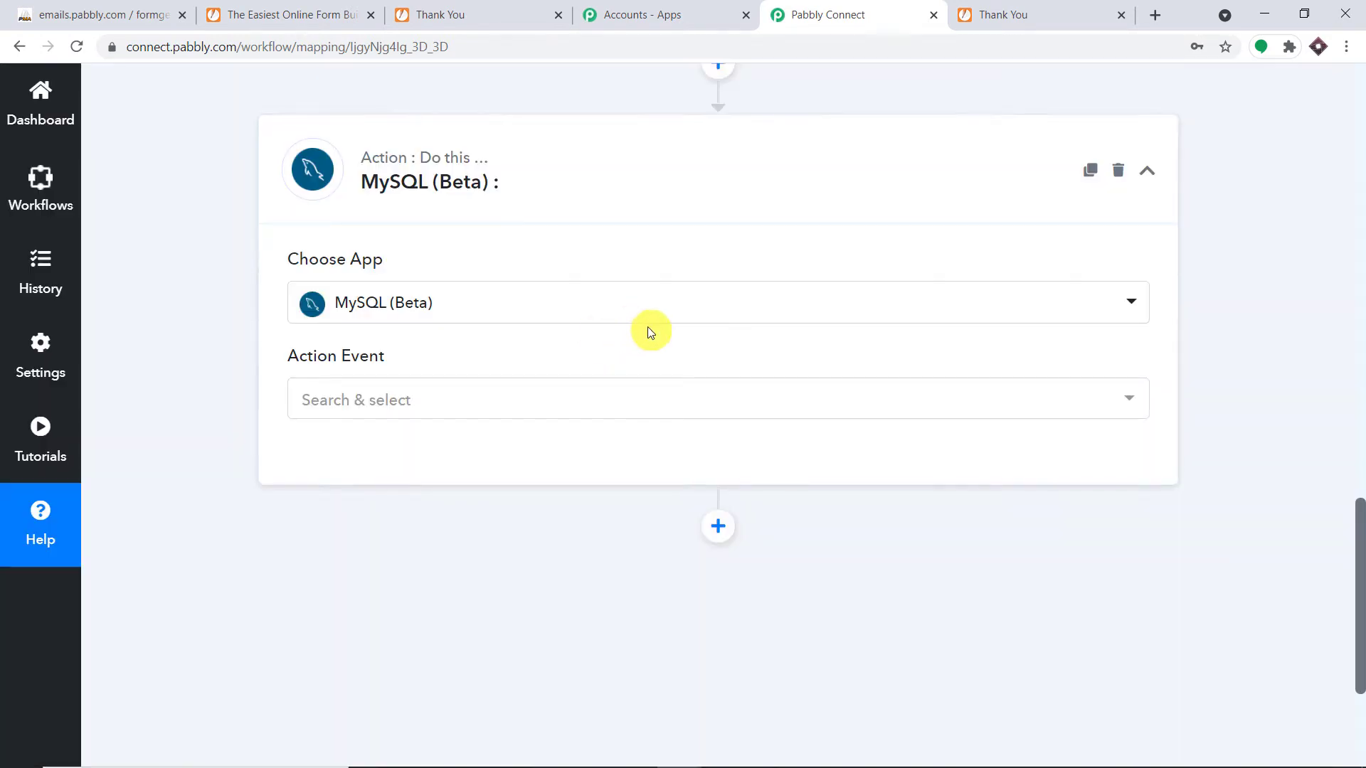
{"action": "left_click", "coordinate": [427, 400]}
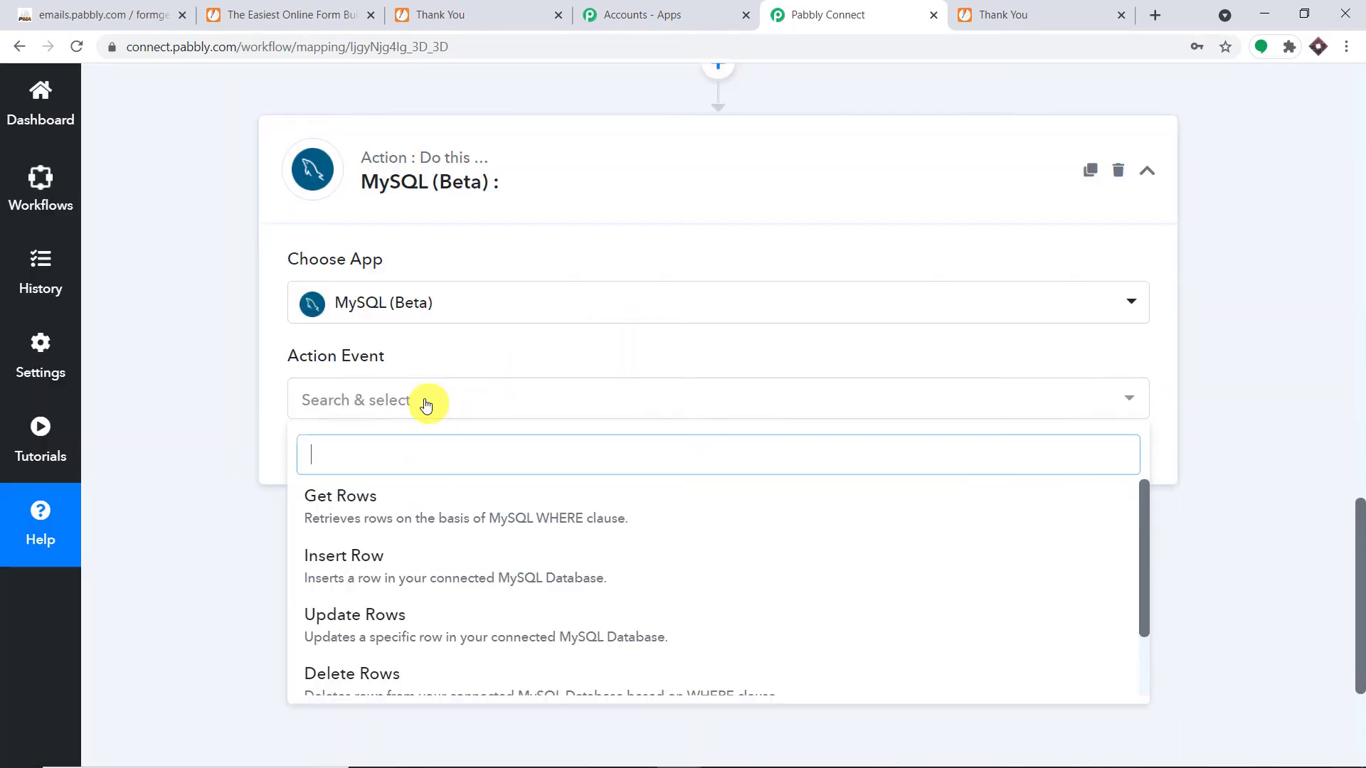
{"action": "left_click", "coordinate": [403, 571]}
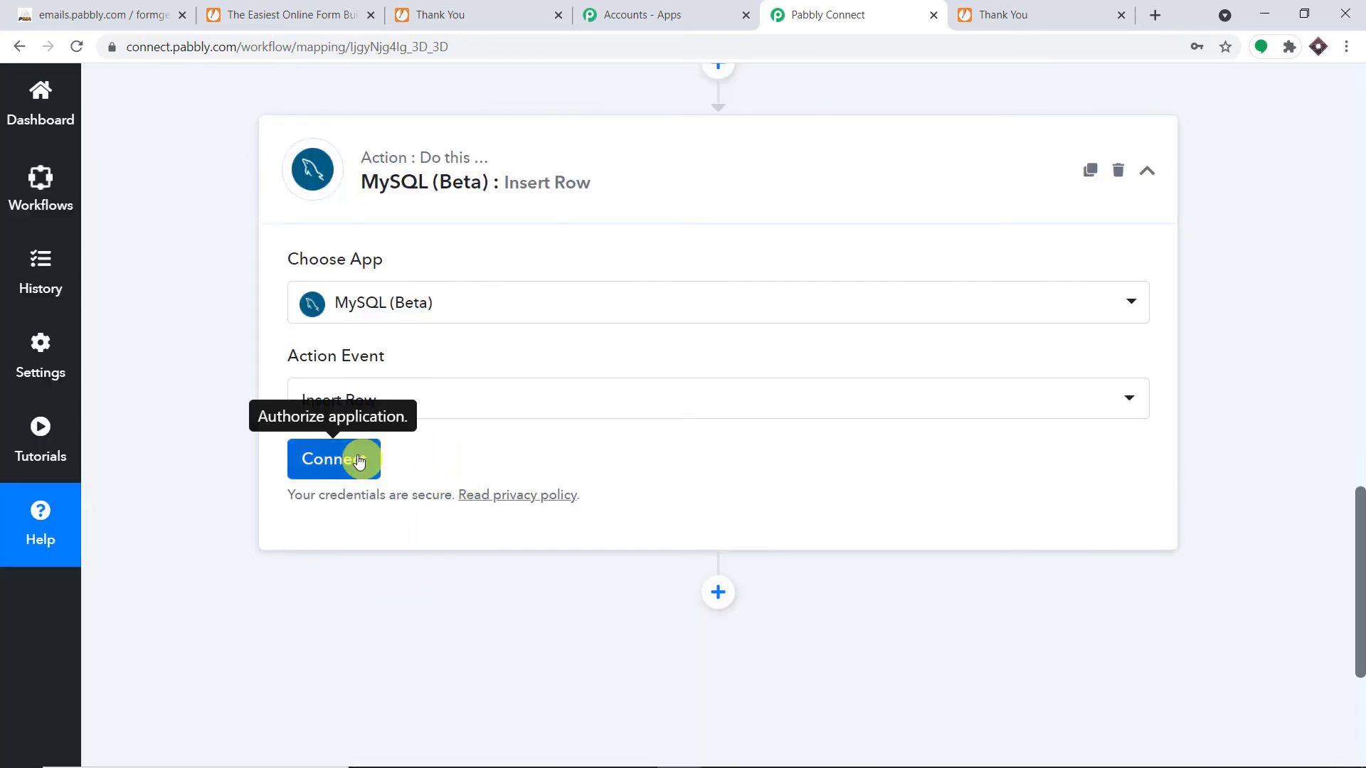
Connect MySQL (Beta) through a new connection with the database username, database password, host, database name and port, and save it
{"action": "left_click", "coordinate": [377, 455]}
{"action": "scroll", "coordinate": [1207, 283], "scroll_direction": "down", "scroll_amount": 5}
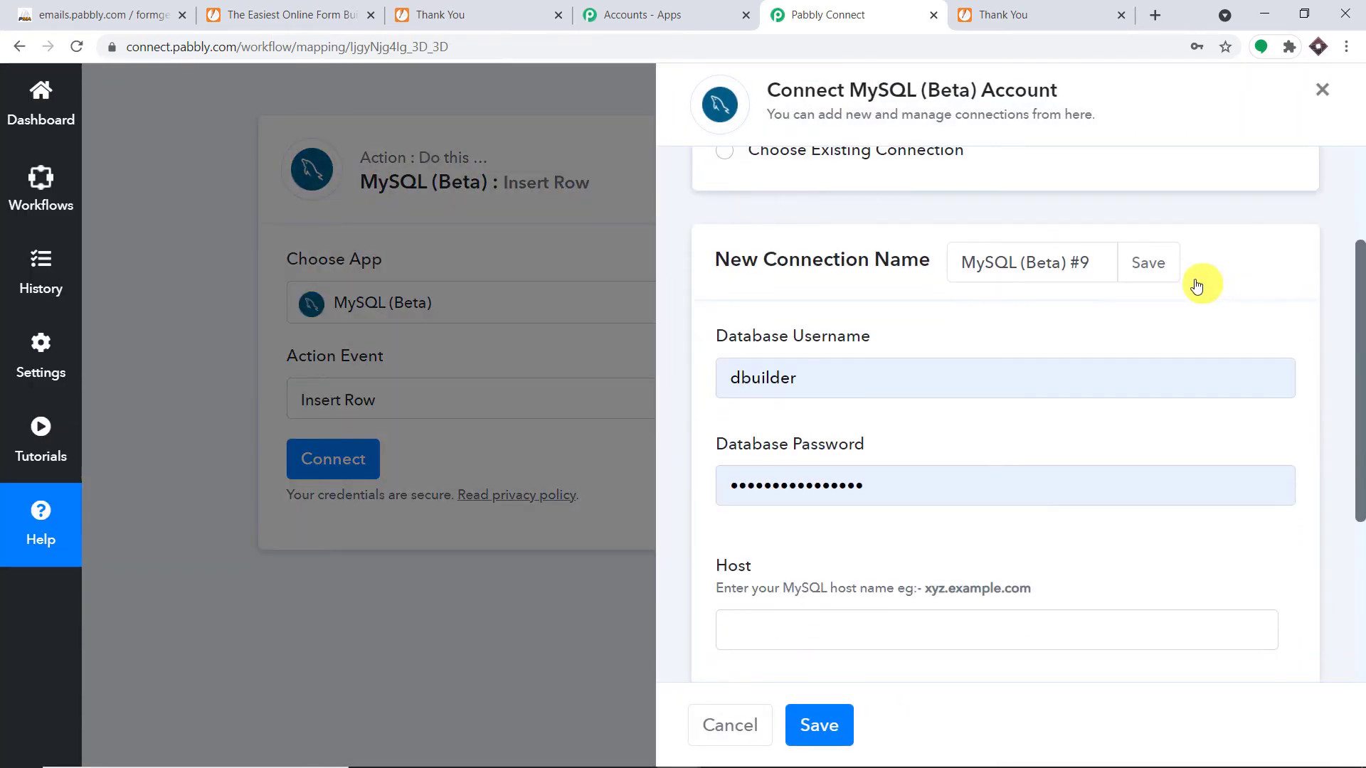
{"action": "scroll", "coordinate": [1193, 284], "scroll_direction": "down", "scroll_amount": 2}
{"action": "scroll", "coordinate": [1190, 280], "scroll_direction": "up", "scroll_amount": 3}
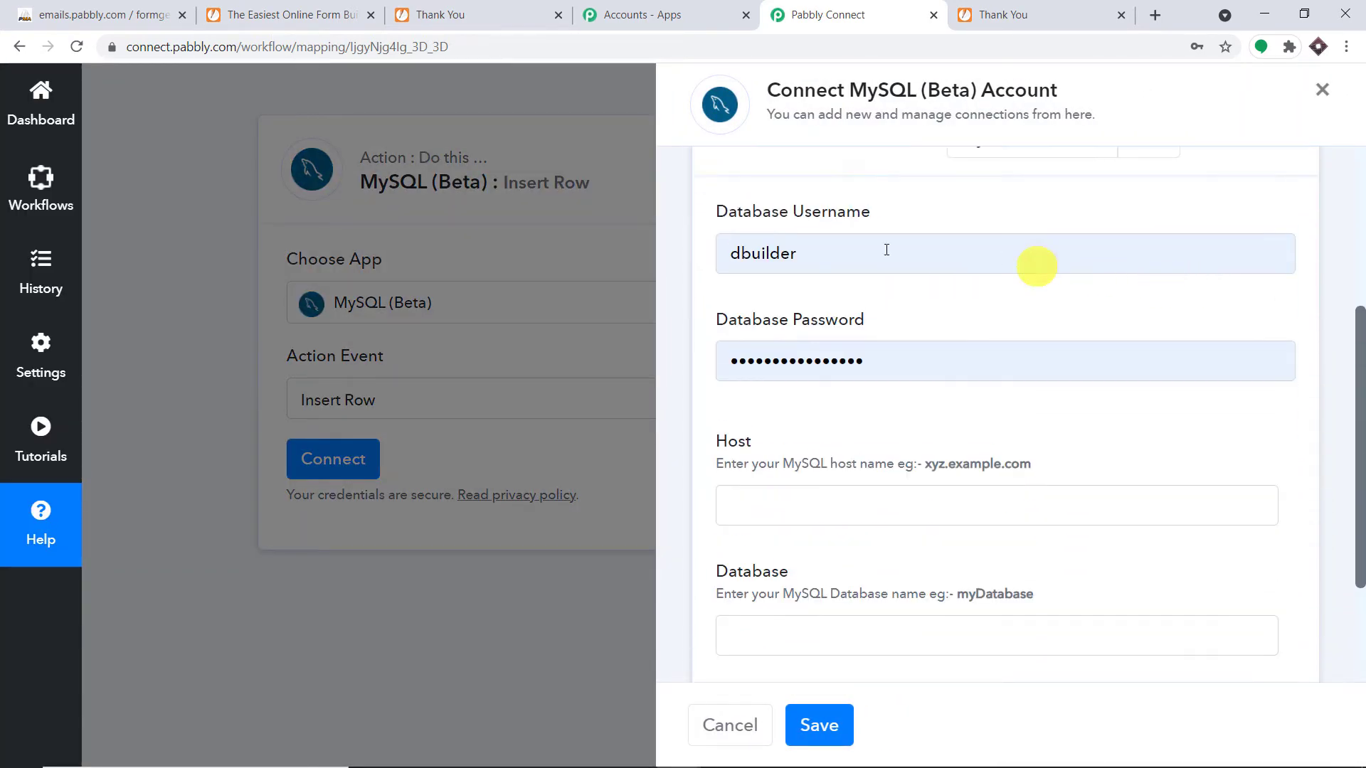
{"action": "scroll", "coordinate": [881, 338], "scroll_direction": "down", "scroll_amount": 3}
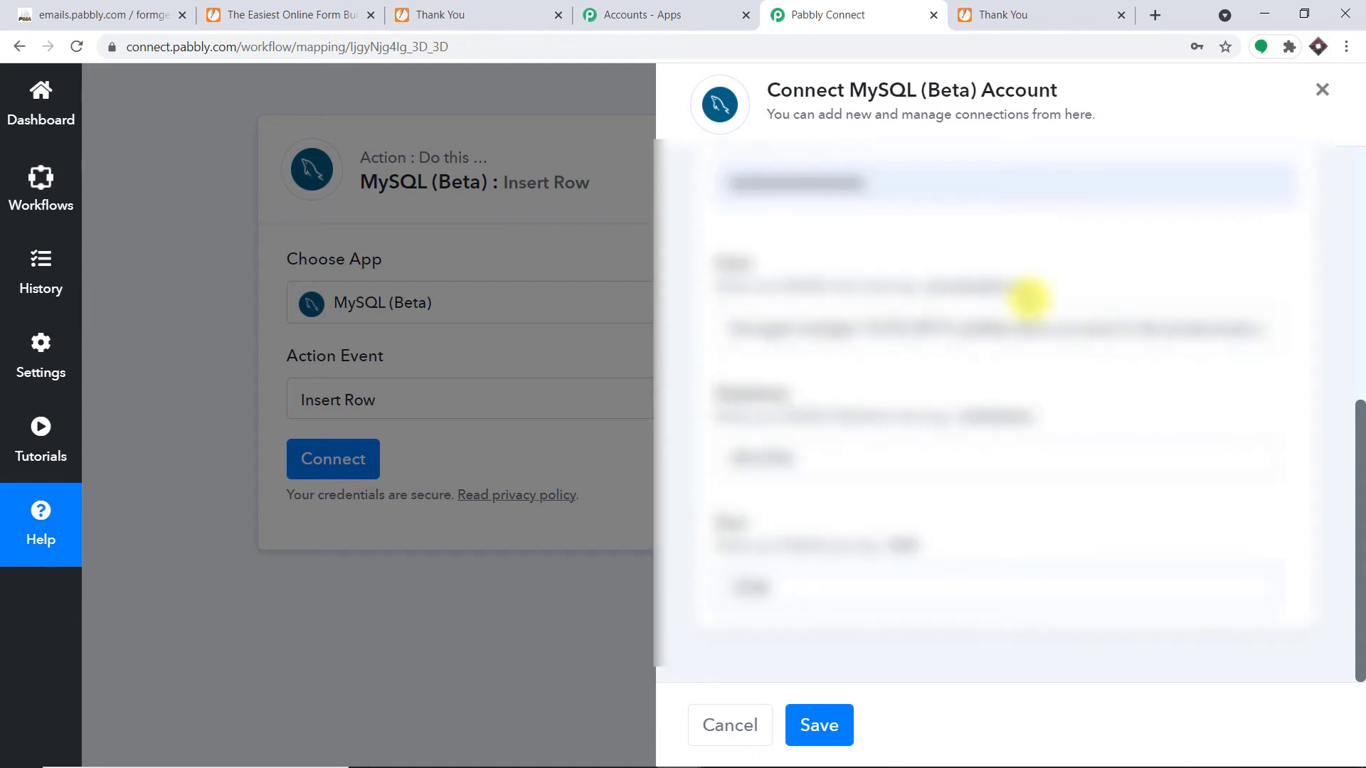
{"action": "scroll", "coordinate": [1024, 302], "scroll_direction": "up", "scroll_amount": 3}
{"action": "scroll", "coordinate": [1025, 302], "scroll_direction": "down", "scroll_amount": 3}
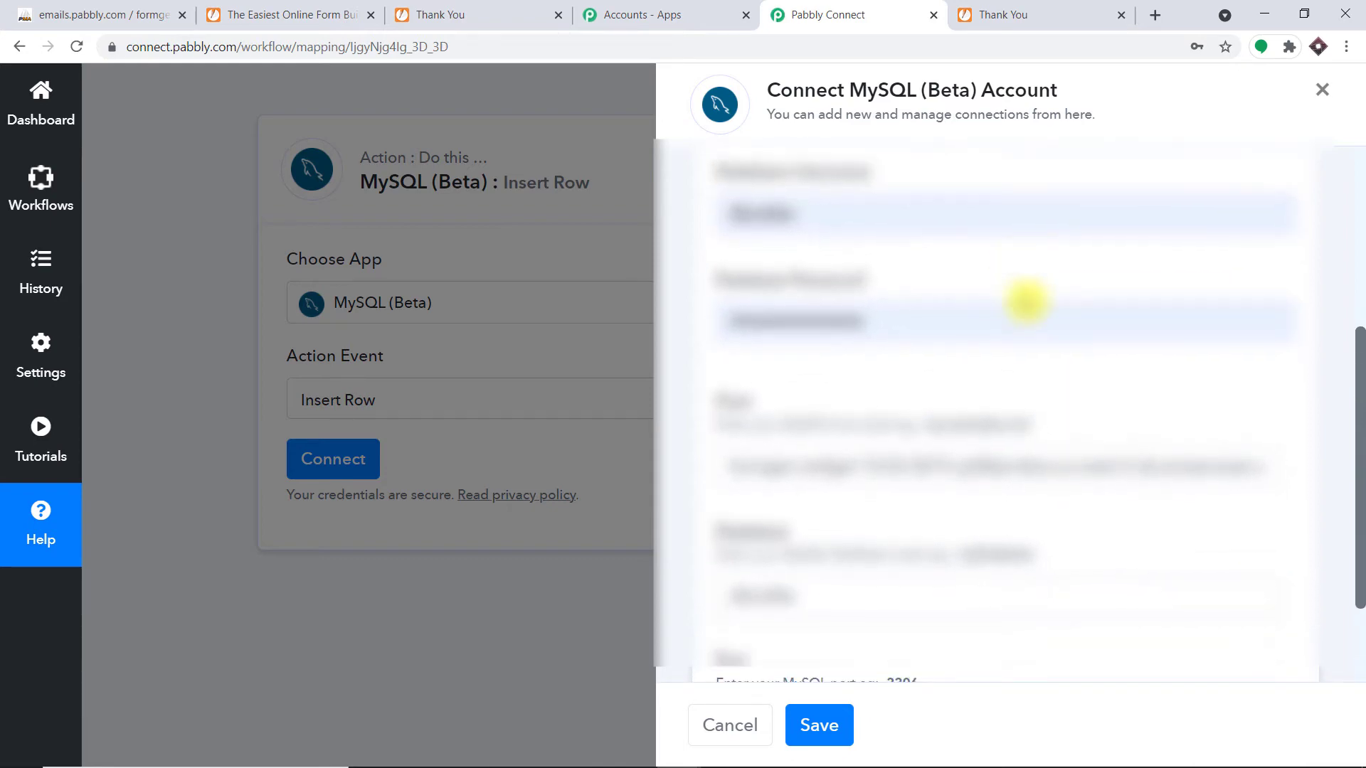
{"action": "left_click", "coordinate": [842, 725]}
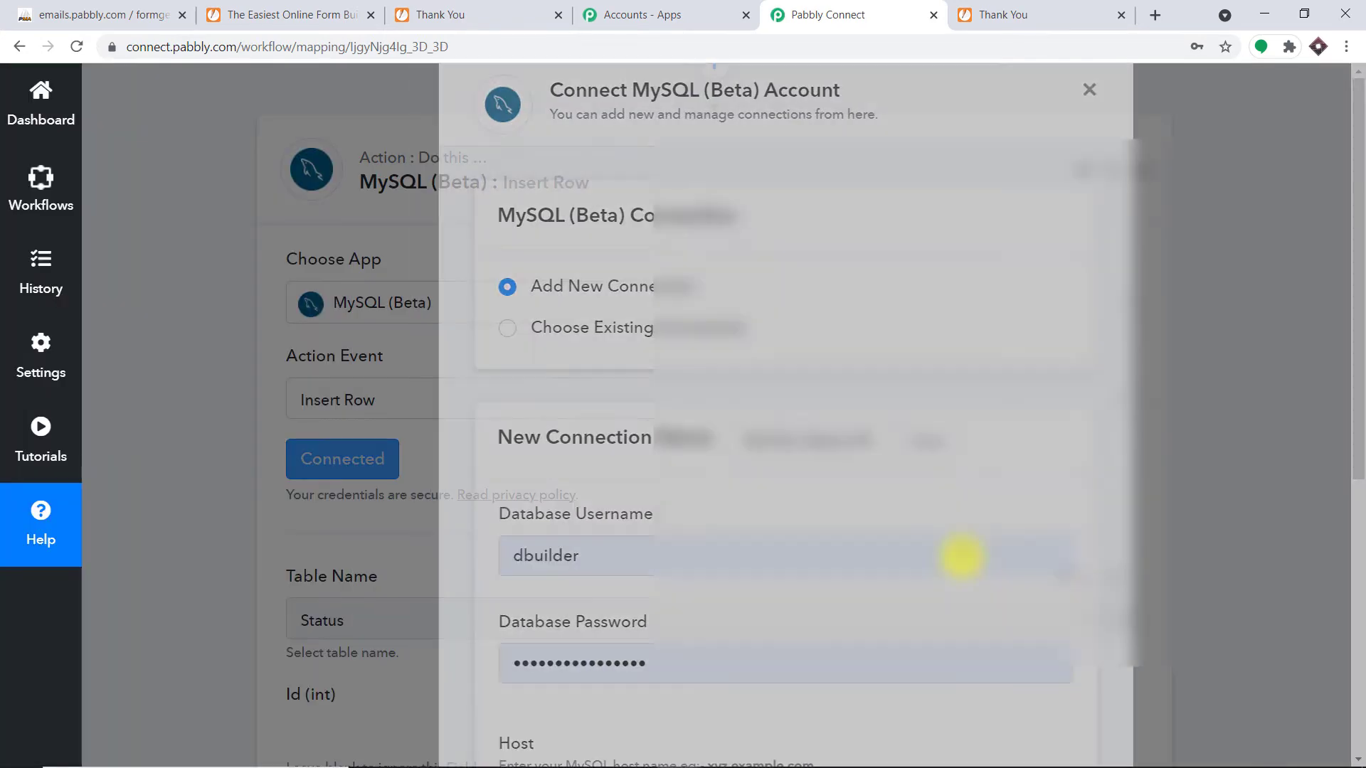
Set the Insert Row step's table to student_info after checking the available tables in phpMyAdmin
{"action": "scroll", "coordinate": [972, 432], "scroll_direction": "down", "scroll_amount": 5}
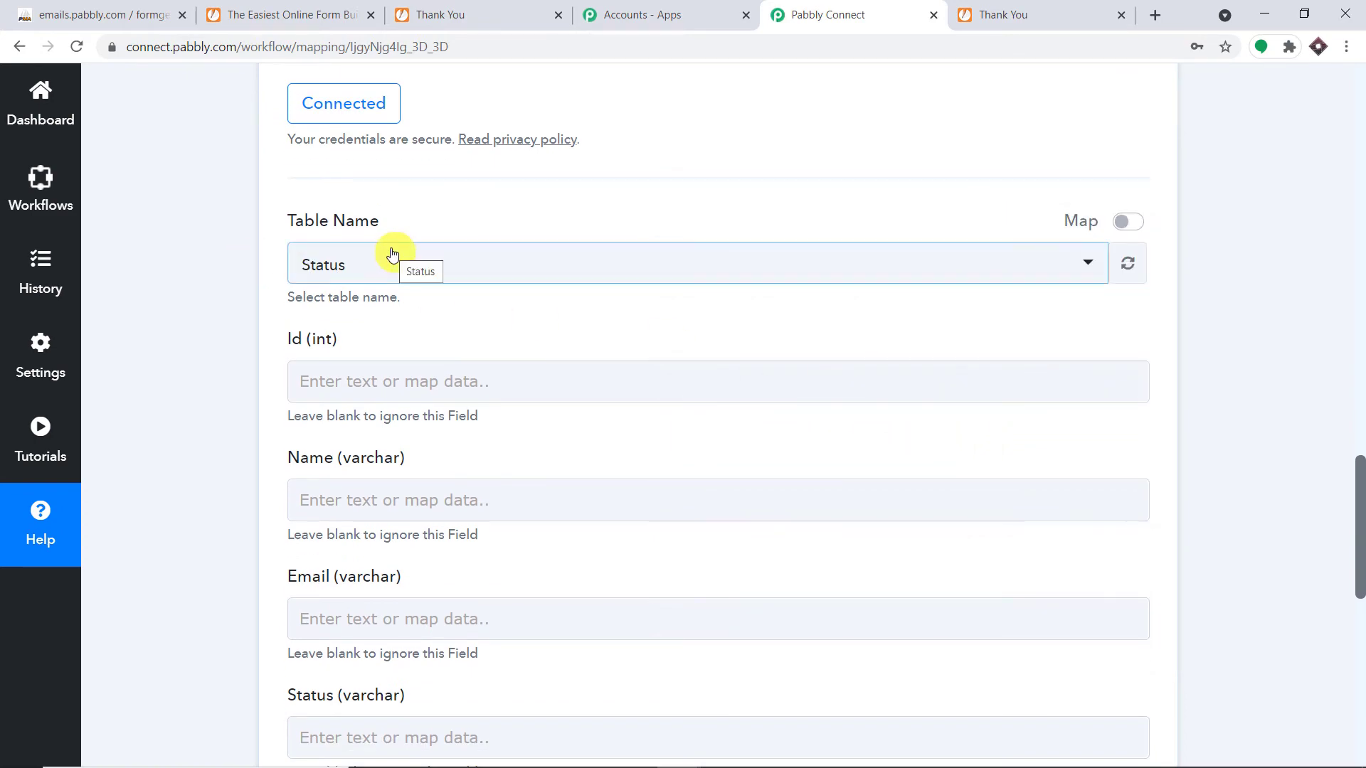
{"action": "left_click", "coordinate": [114, 15]}
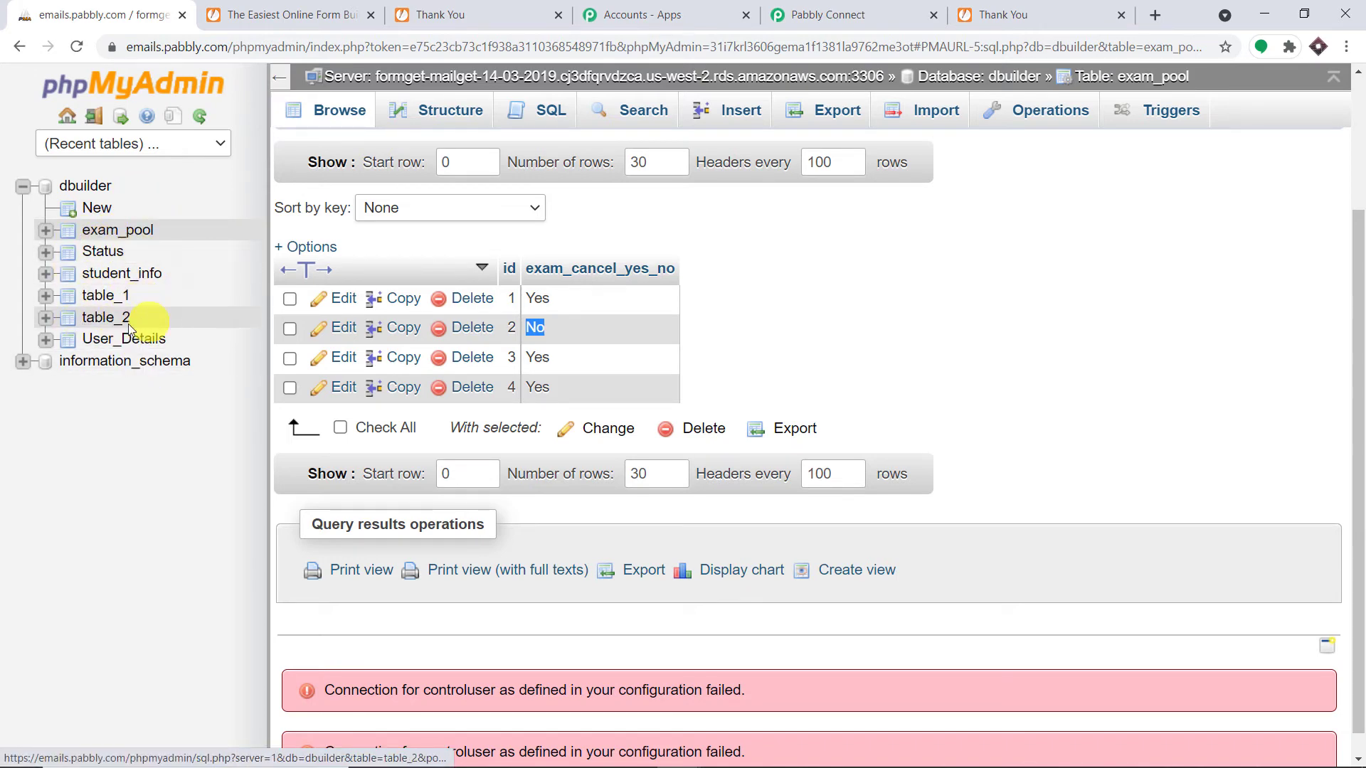
{"action": "left_click", "coordinate": [871, 13]}
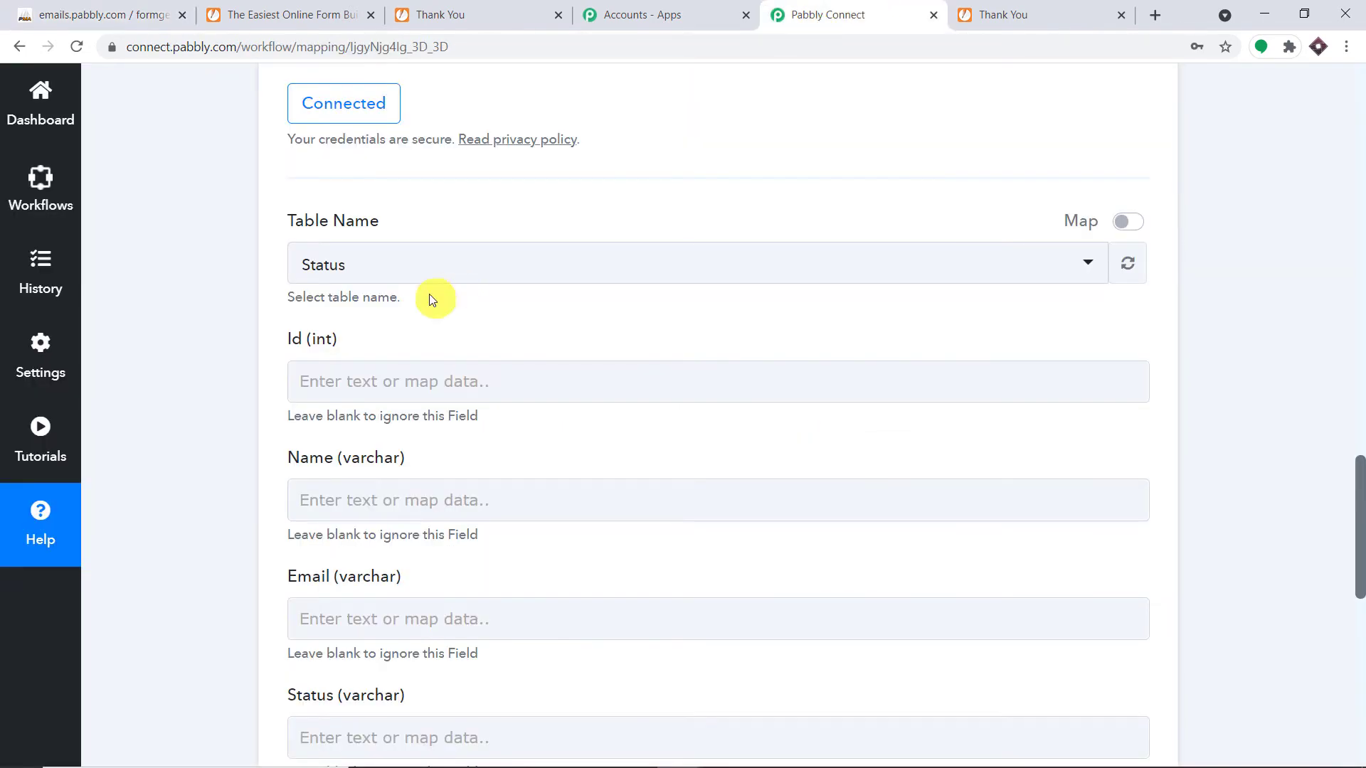
{"action": "left_click", "coordinate": [417, 265]}
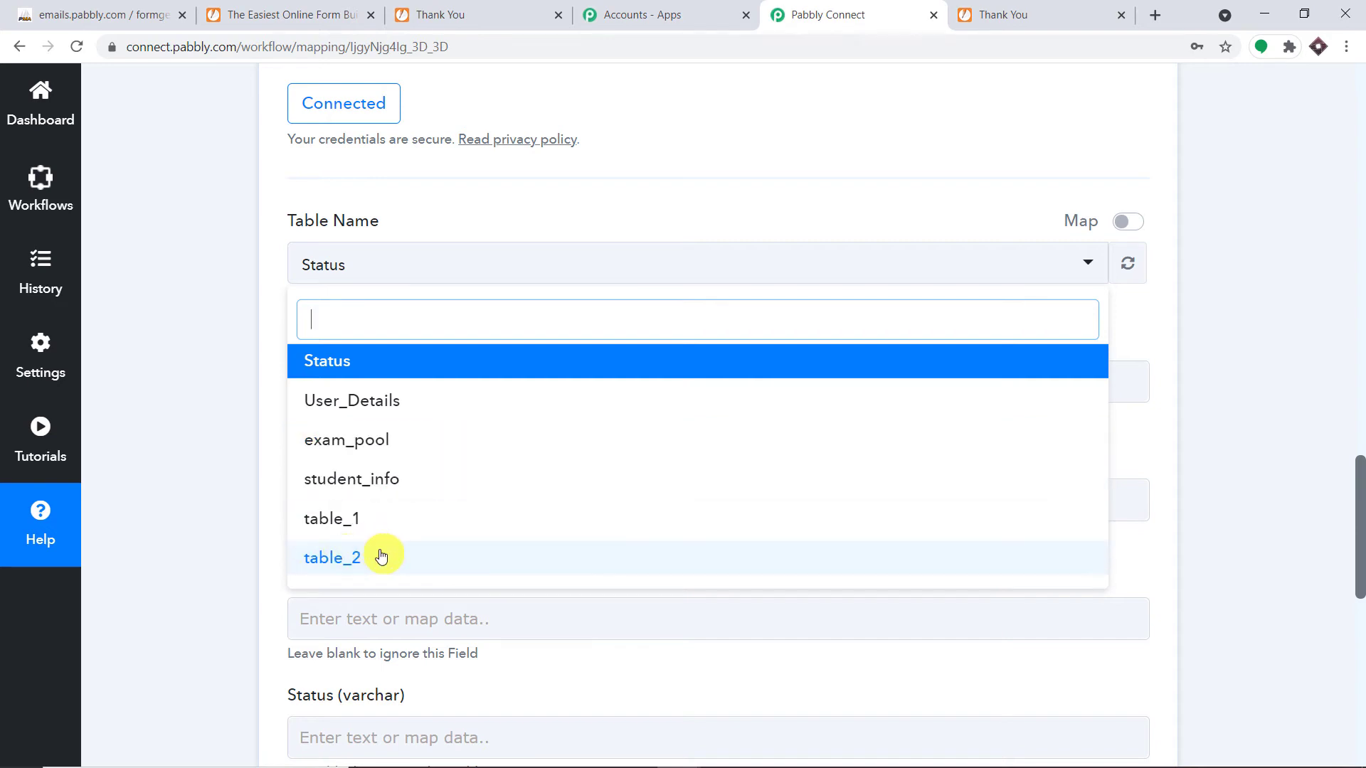
{"action": "left_click", "coordinate": [367, 480]}
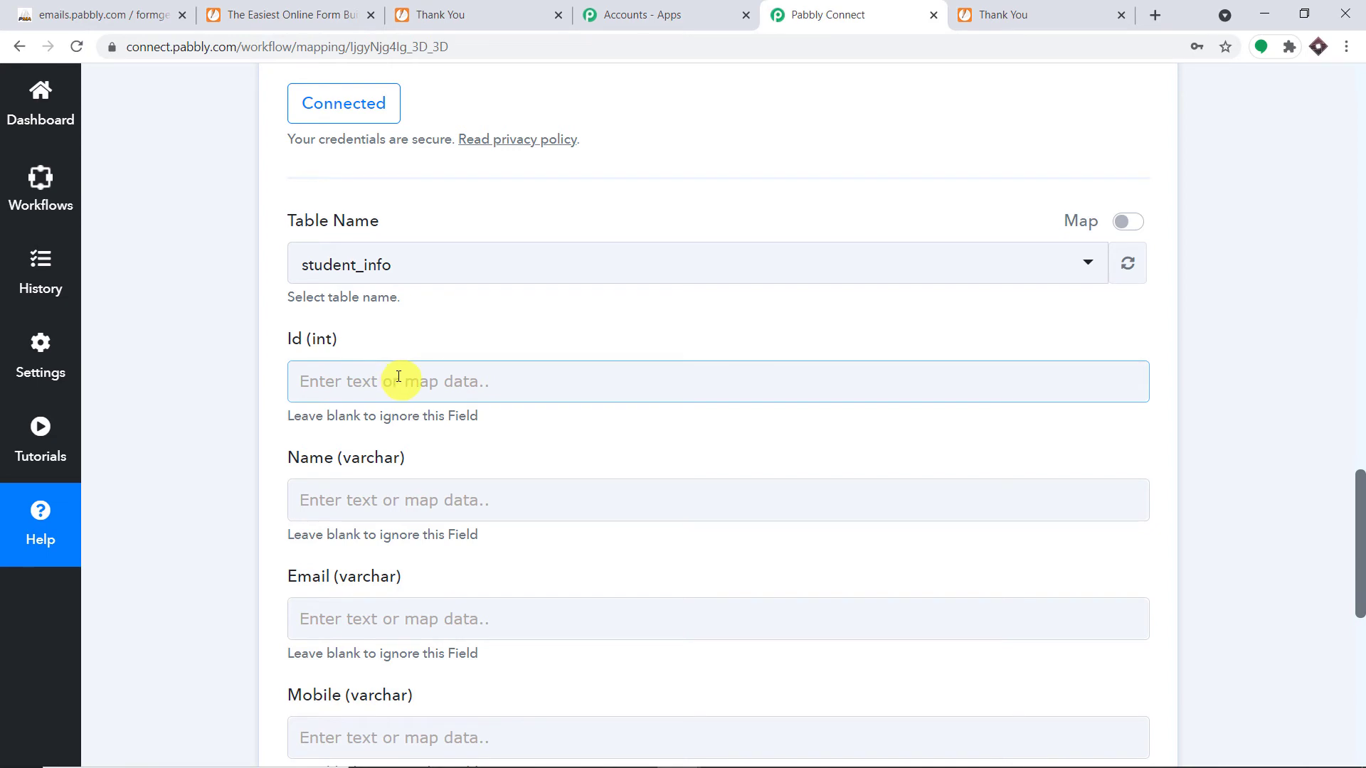
Examine the captured first name and last name values in the JotForm response
{"action": "scroll", "coordinate": [398, 376], "scroll_direction": "down", "scroll_amount": 2}
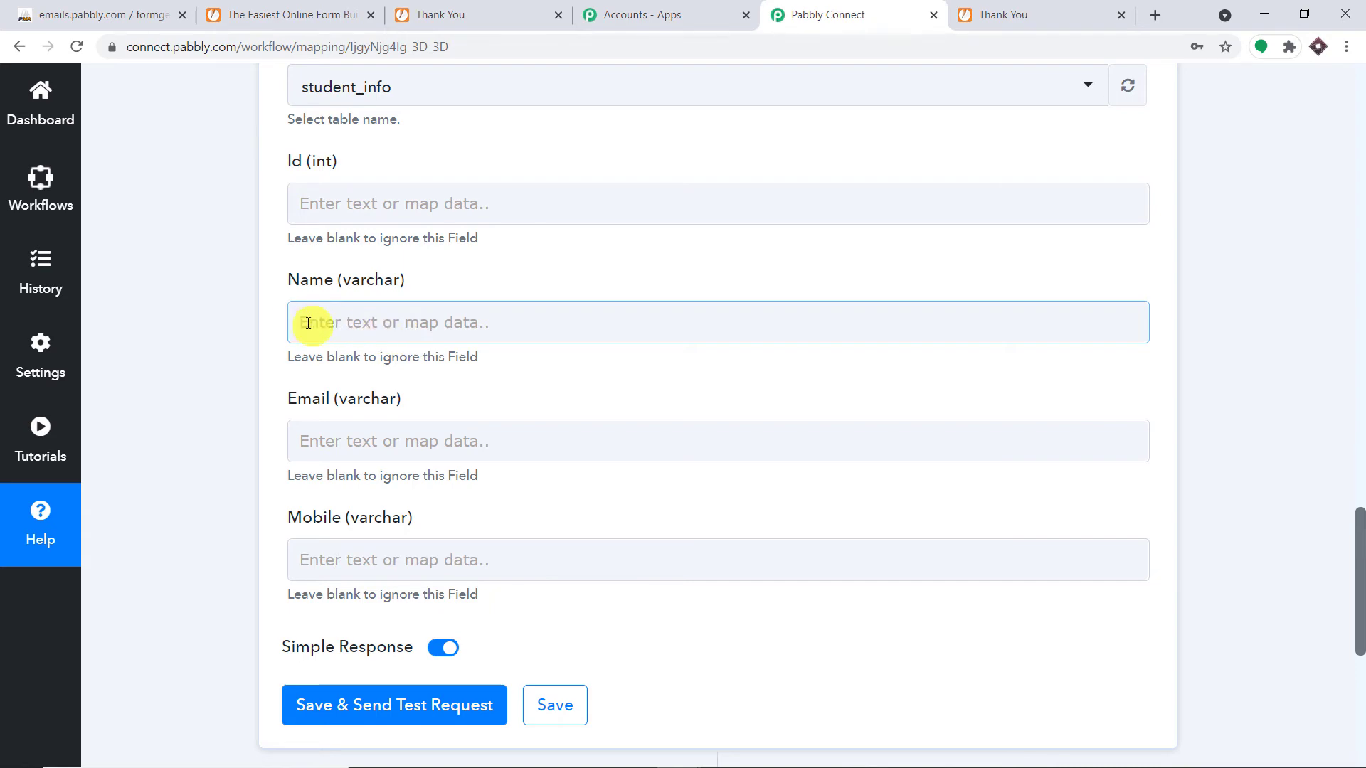
{"action": "scroll", "coordinate": [1360, 384], "scroll_direction": "up", "scroll_amount": 15}
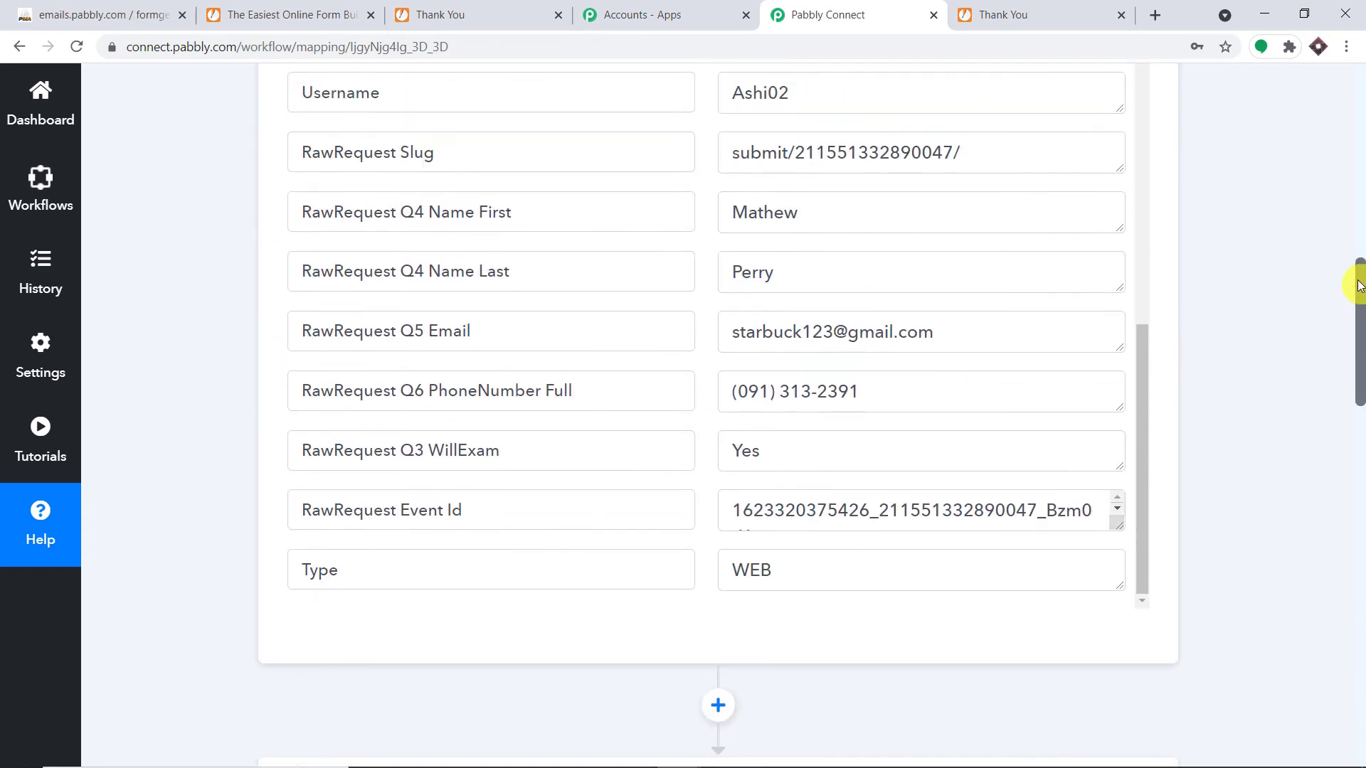
{"action": "left_click_drag", "start_coordinate": [833, 201], "coordinate": [732, 207]}
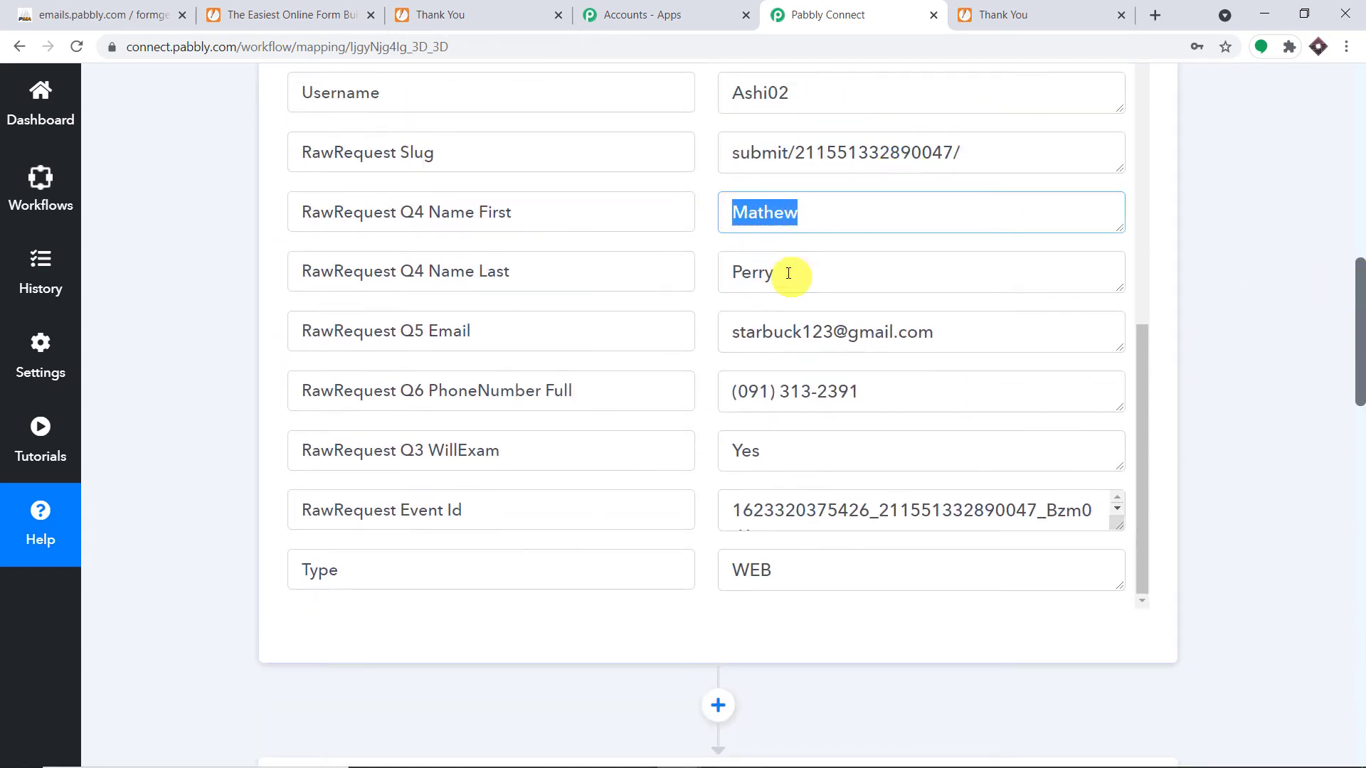
{"action": "left_click_drag", "start_coordinate": [789, 274], "coordinate": [710, 275]}
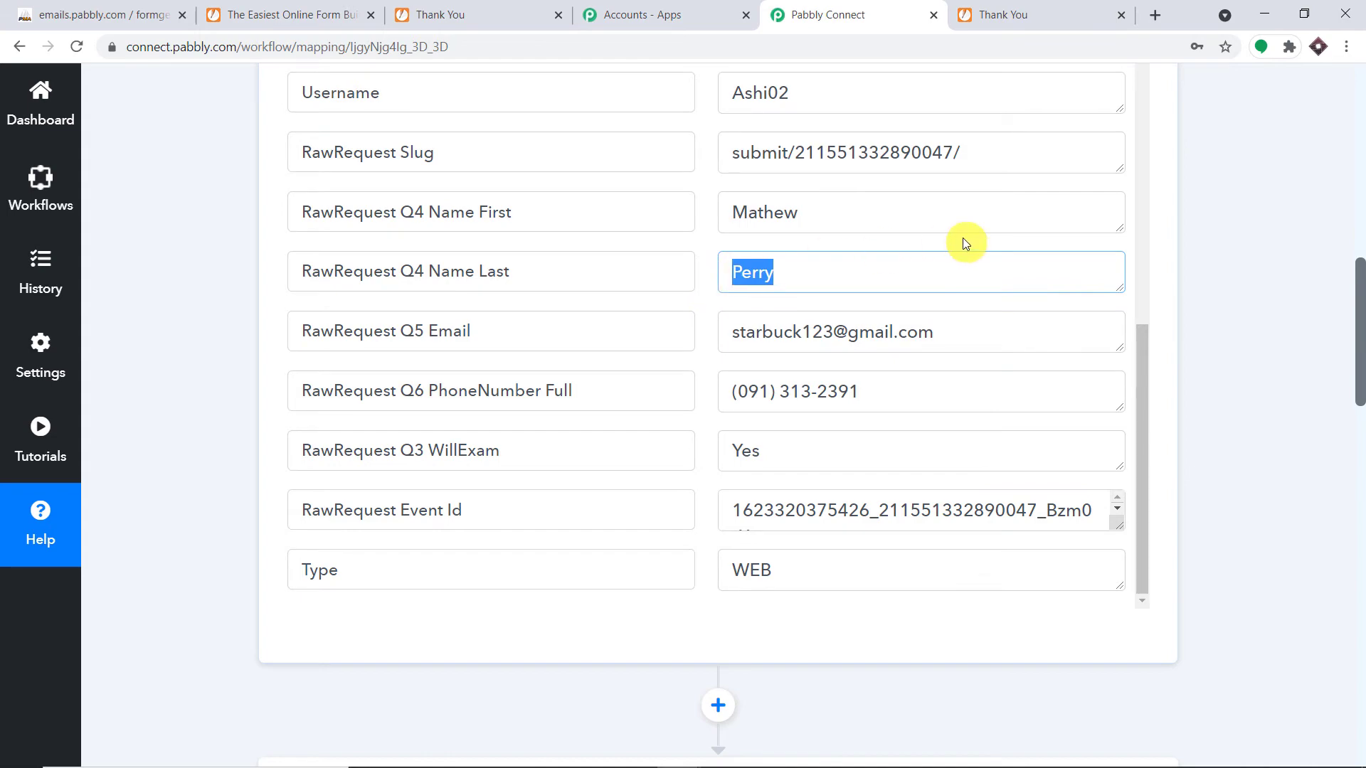
Map the Name field to the JotForm response's RawRequest Q4 Name First and RawRequest Q4 Name Last
{"action": "left_click_drag", "start_coordinate": [1358, 334], "coordinate": [1360, 560]}
{"action": "left_click", "coordinate": [406, 364]}
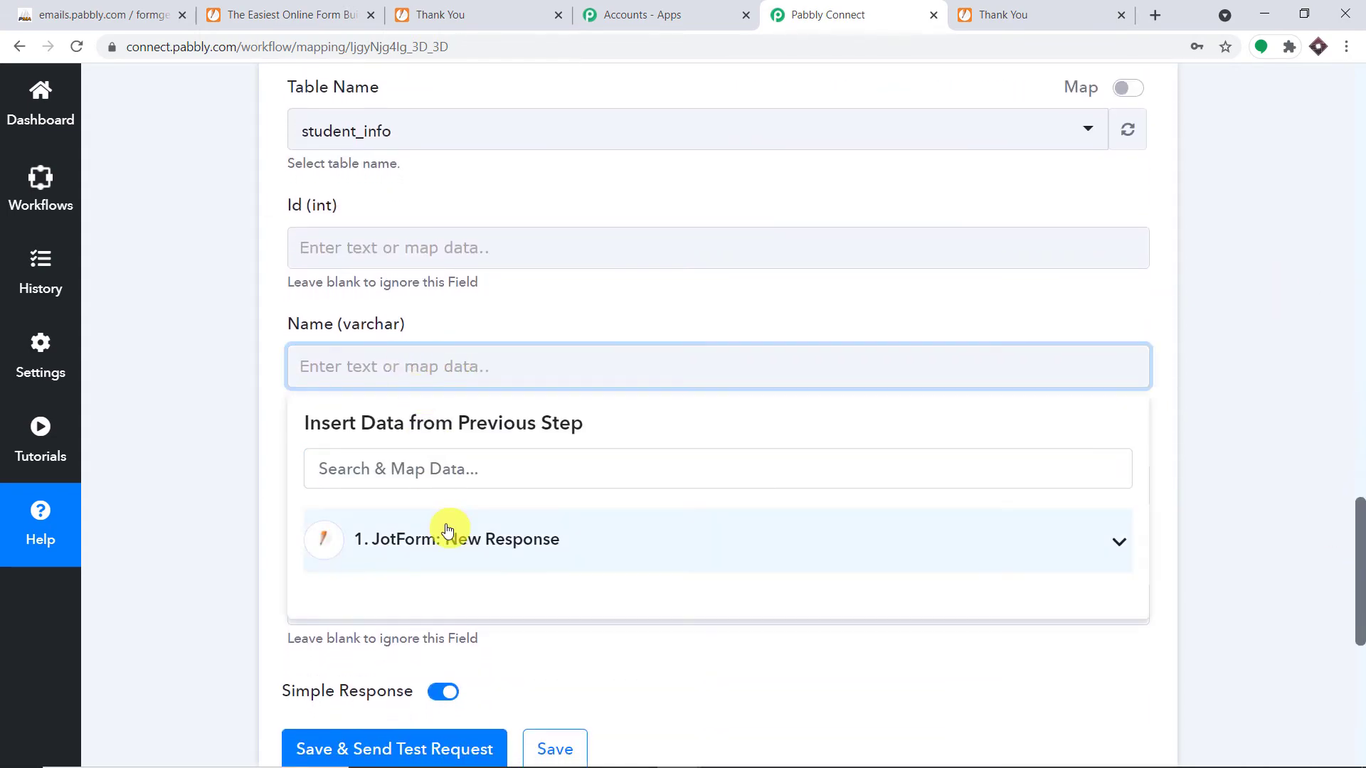
{"action": "left_click", "coordinate": [447, 532]}
{"action": "scroll", "coordinate": [469, 548], "scroll_direction": "down", "scroll_amount": 5}
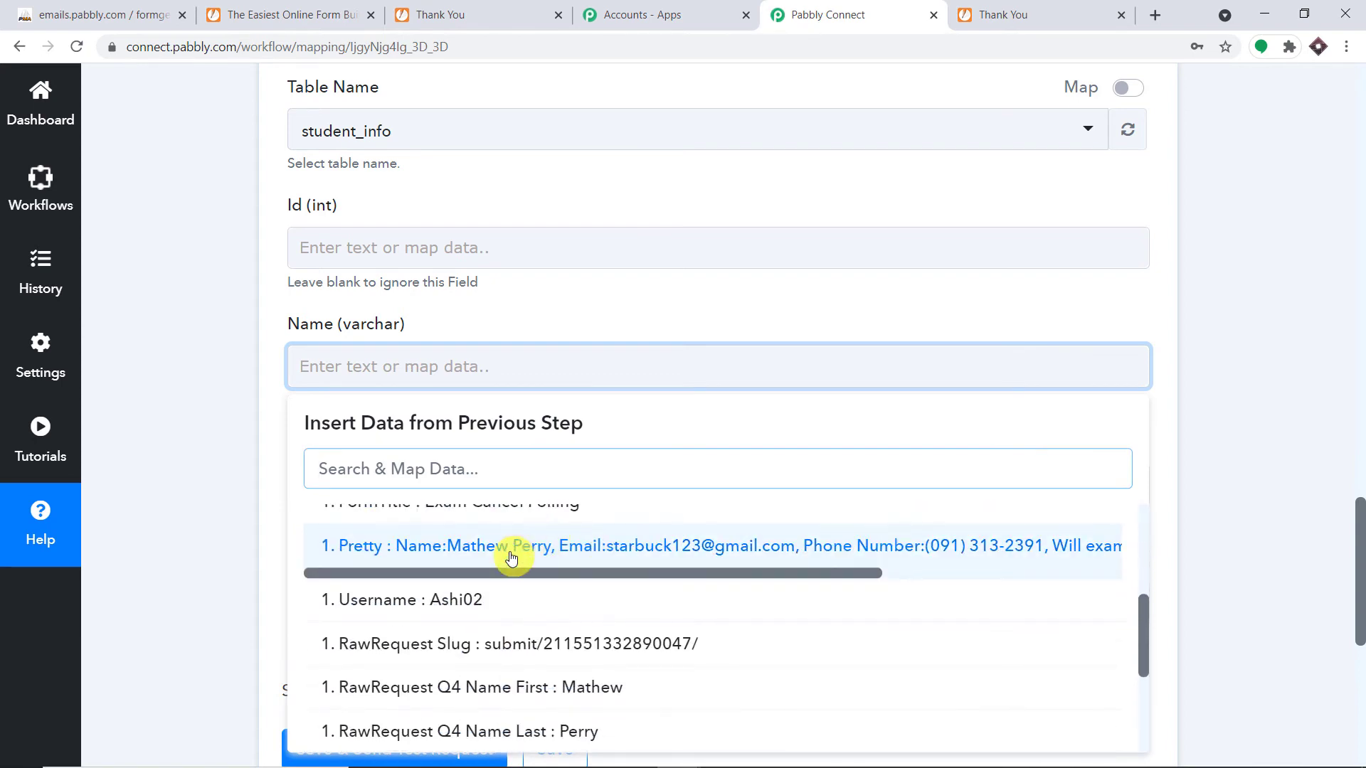
{"action": "scroll", "coordinate": [511, 558], "scroll_direction": "down", "scroll_amount": 3}
{"action": "left_click", "coordinate": [580, 513]}
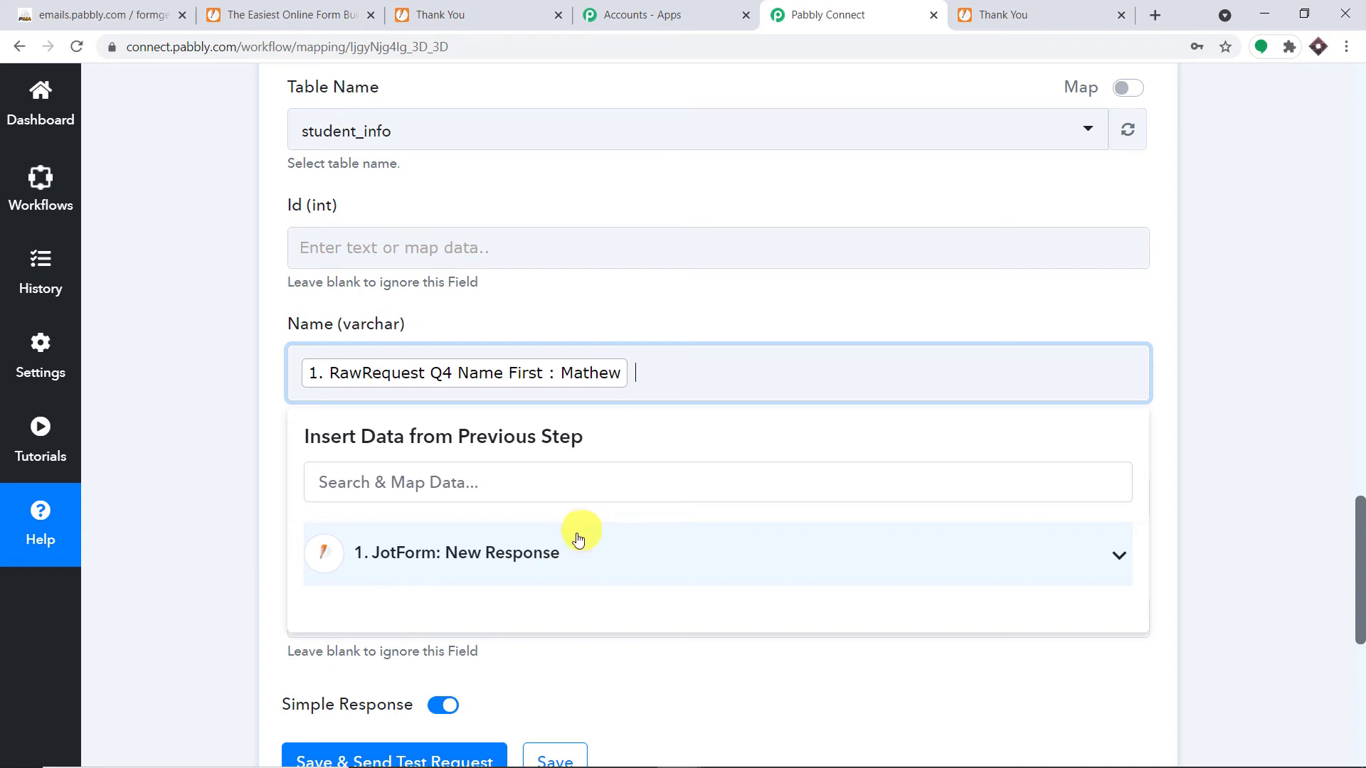
{"action": "left_click", "coordinate": [576, 544]}
{"action": "scroll", "coordinate": [601, 590], "scroll_direction": "down", "scroll_amount": 5}
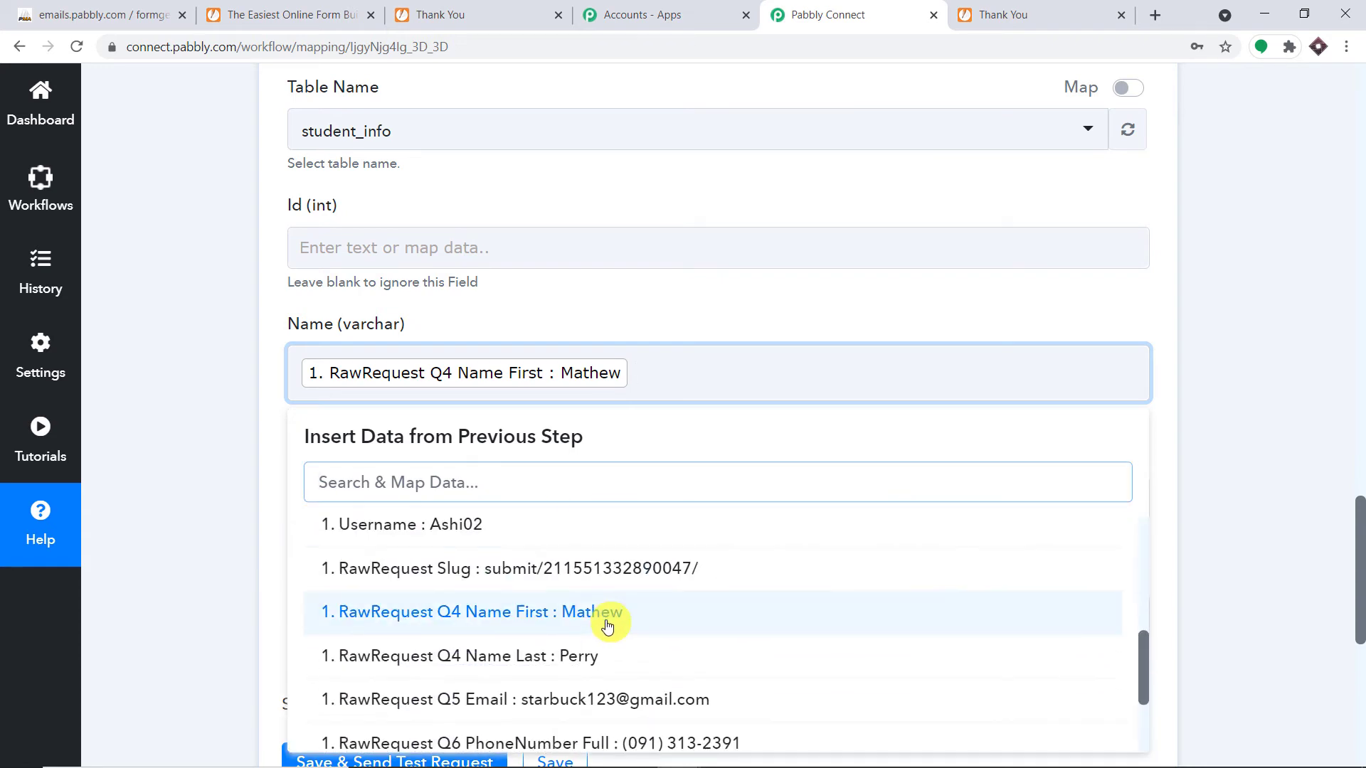
{"action": "left_click", "coordinate": [595, 655]}
{"action": "left_click", "coordinate": [1283, 275]}
Map the Email field to the JotForm response's RawRequest Q5 Email
{"action": "scroll", "coordinate": [714, 304], "scroll_direction": "down", "scroll_amount": 3}
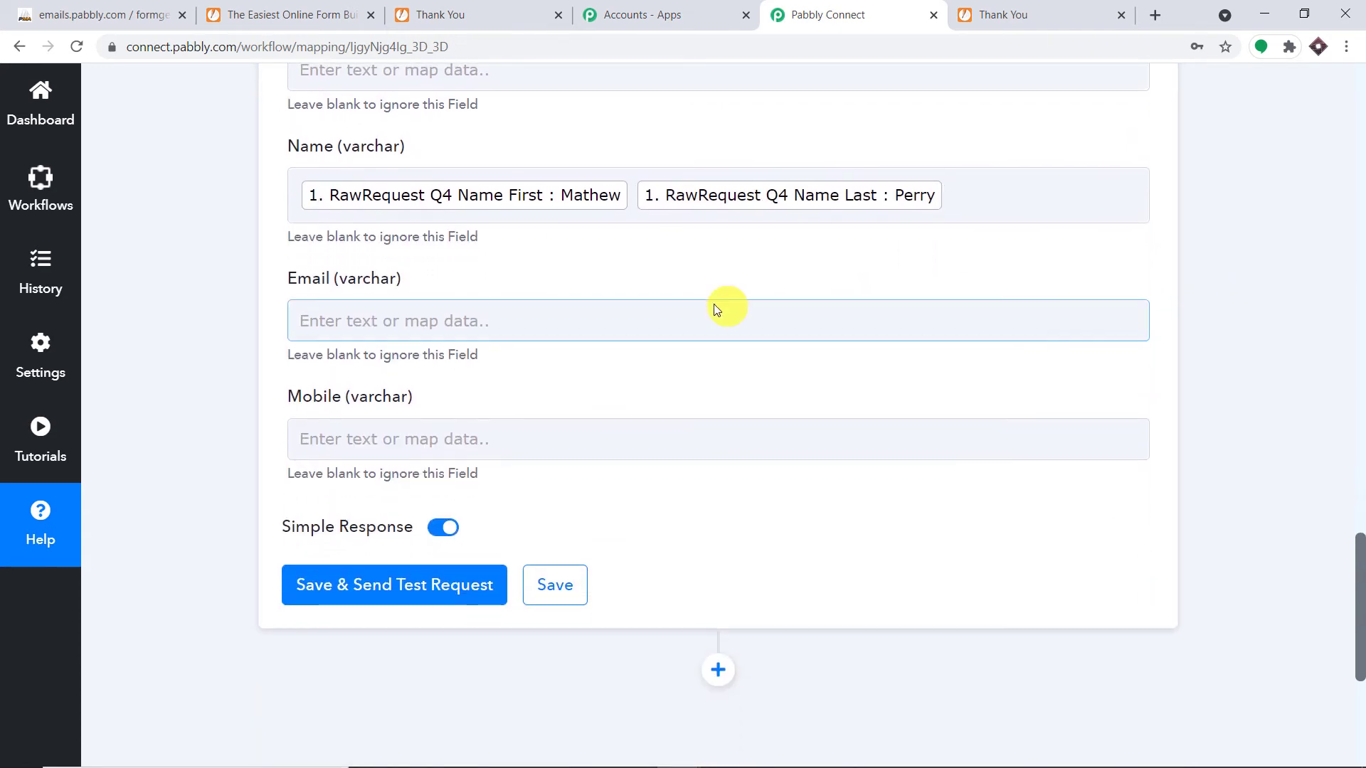
{"action": "left_click", "coordinate": [661, 332]}
{"action": "left_click", "coordinate": [484, 494]}
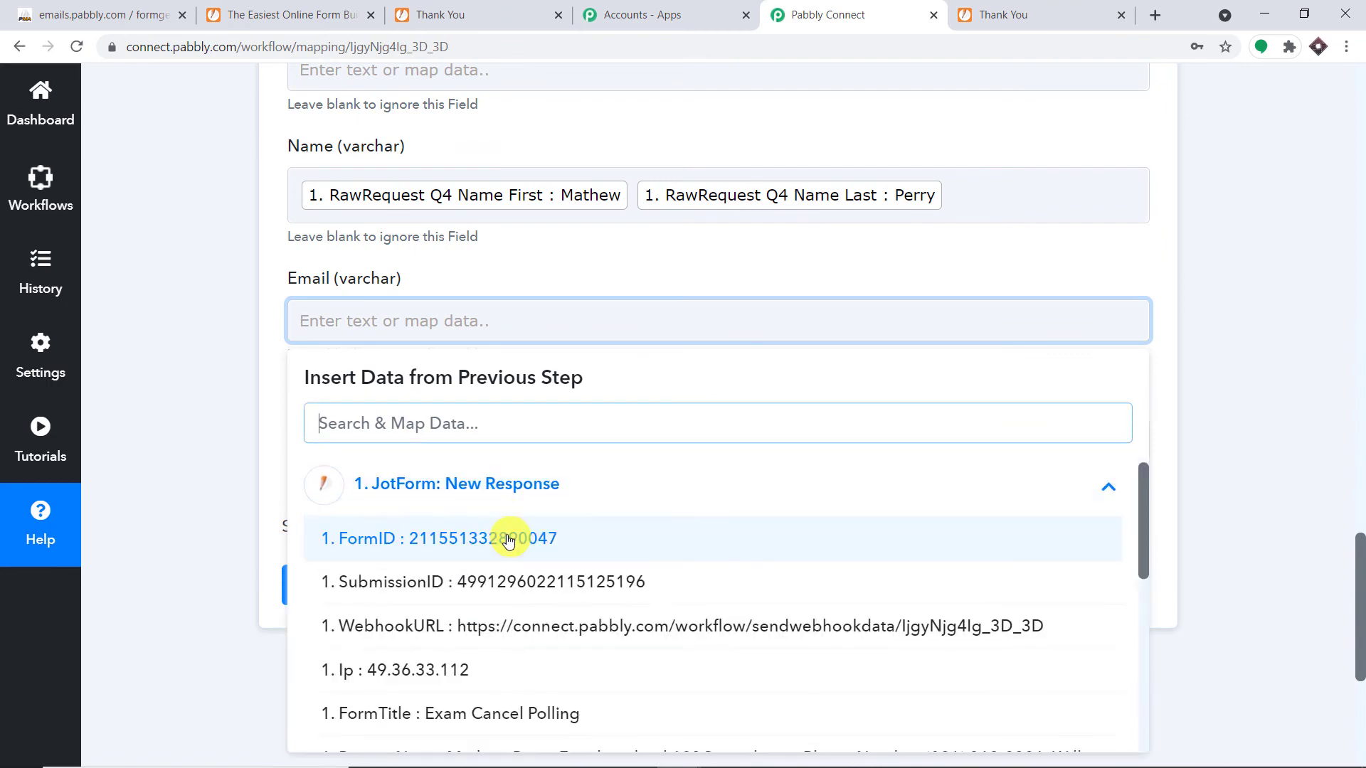
{"action": "scroll", "coordinate": [508, 541], "scroll_direction": "down", "scroll_amount": 5}
{"action": "left_click", "coordinate": [542, 640]}
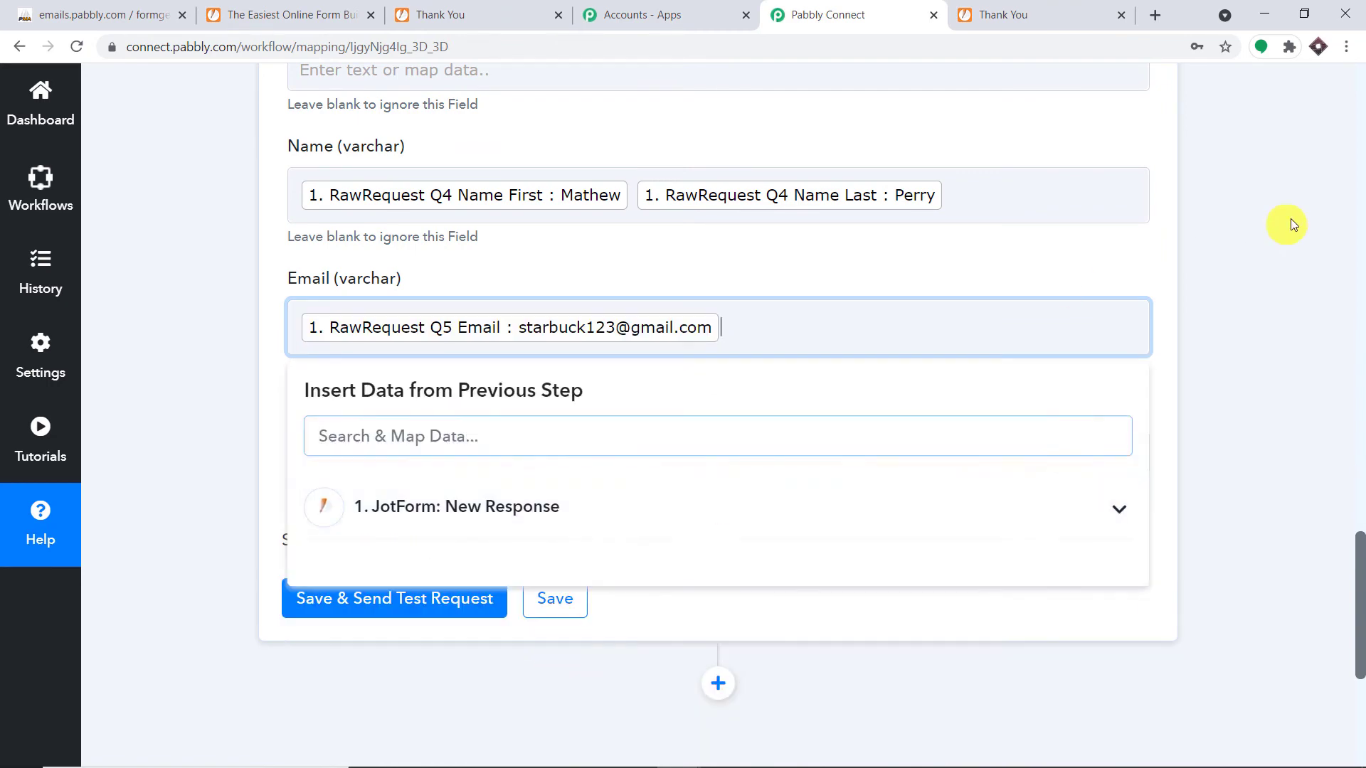
{"action": "left_click", "coordinate": [1291, 225]}
Map the Mobile field to the JotForm response's RawRequest Q6 PhoneNumber Full
{"action": "scroll", "coordinate": [1242, 238], "scroll_direction": "down", "scroll_amount": 3}
{"action": "left_click", "coordinate": [609, 280]}
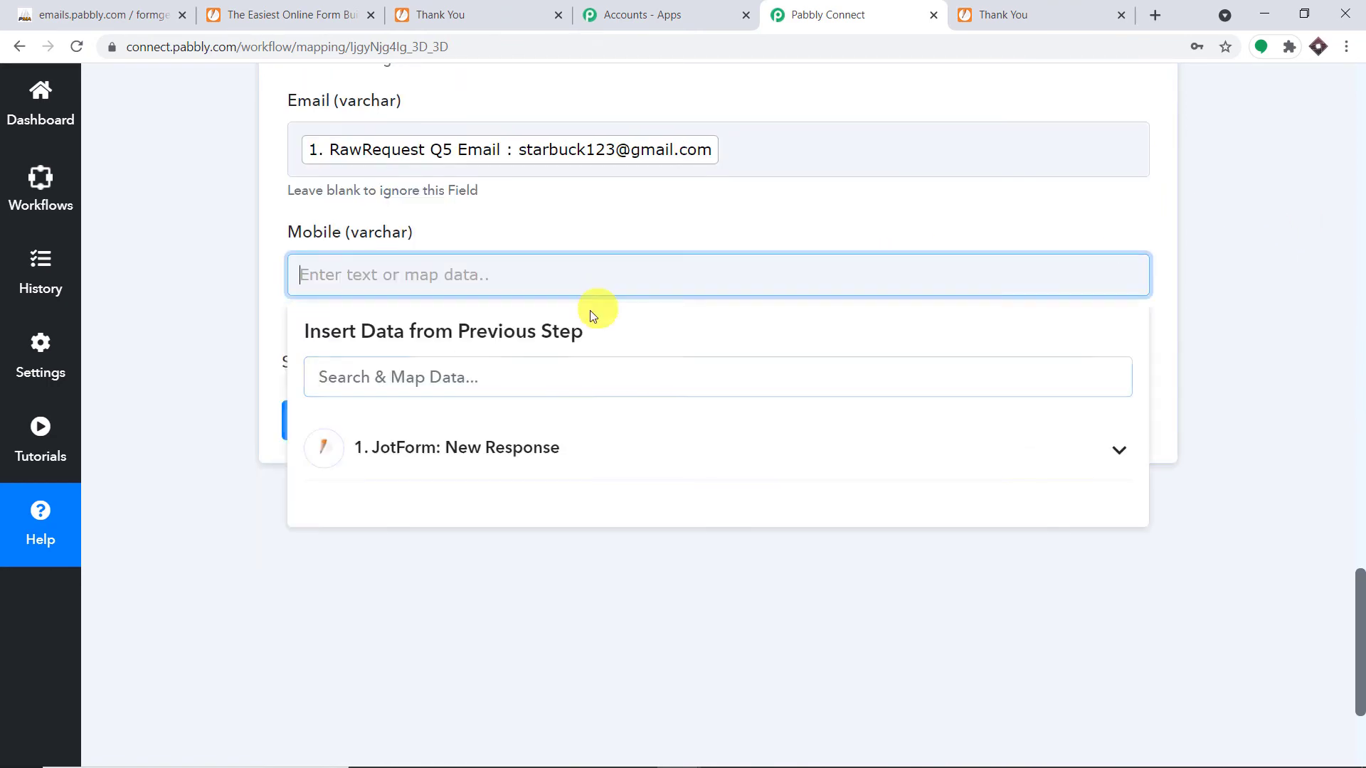
{"action": "left_click", "coordinate": [526, 448]}
{"action": "scroll", "coordinate": [565, 523], "scroll_direction": "down", "scroll_amount": 3}
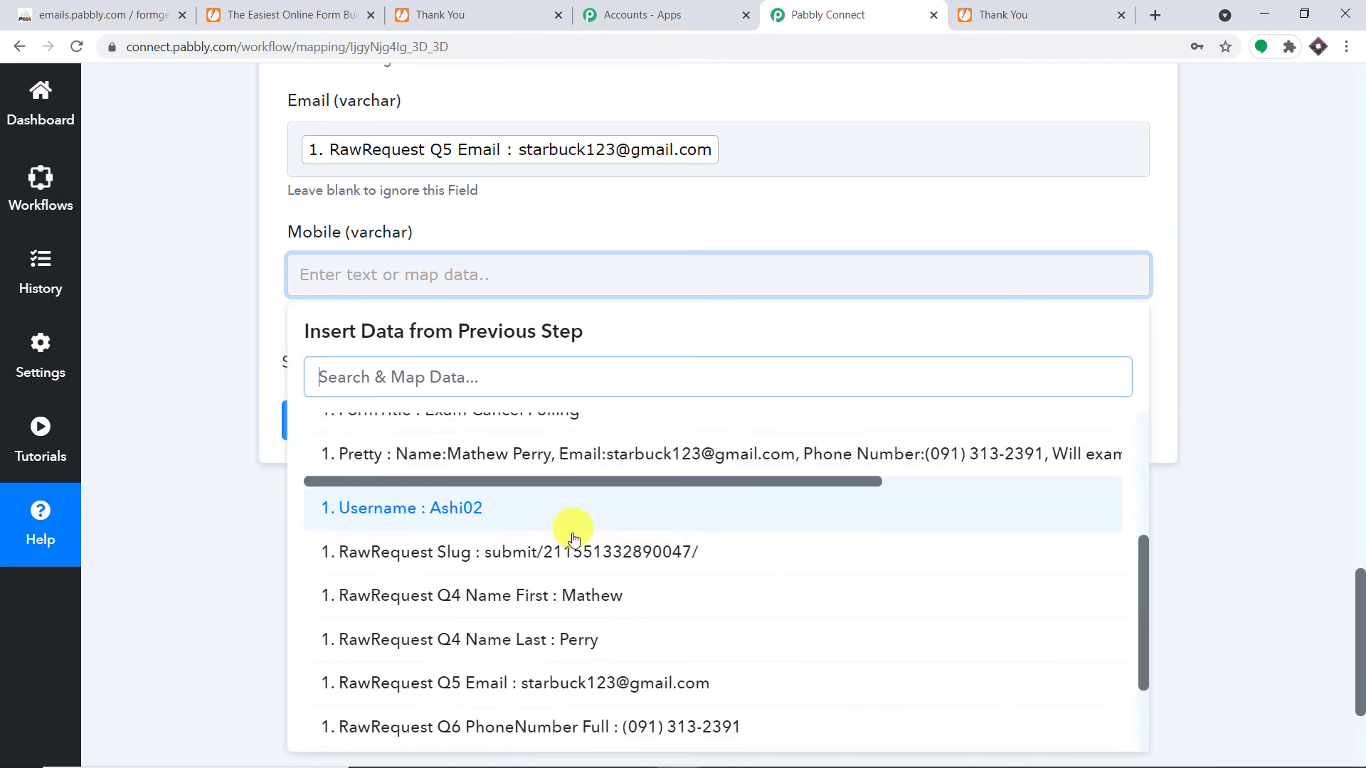
{"action": "scroll", "coordinate": [583, 545], "scroll_direction": "down", "scroll_amount": 3}
{"action": "left_click", "coordinate": [665, 596]}
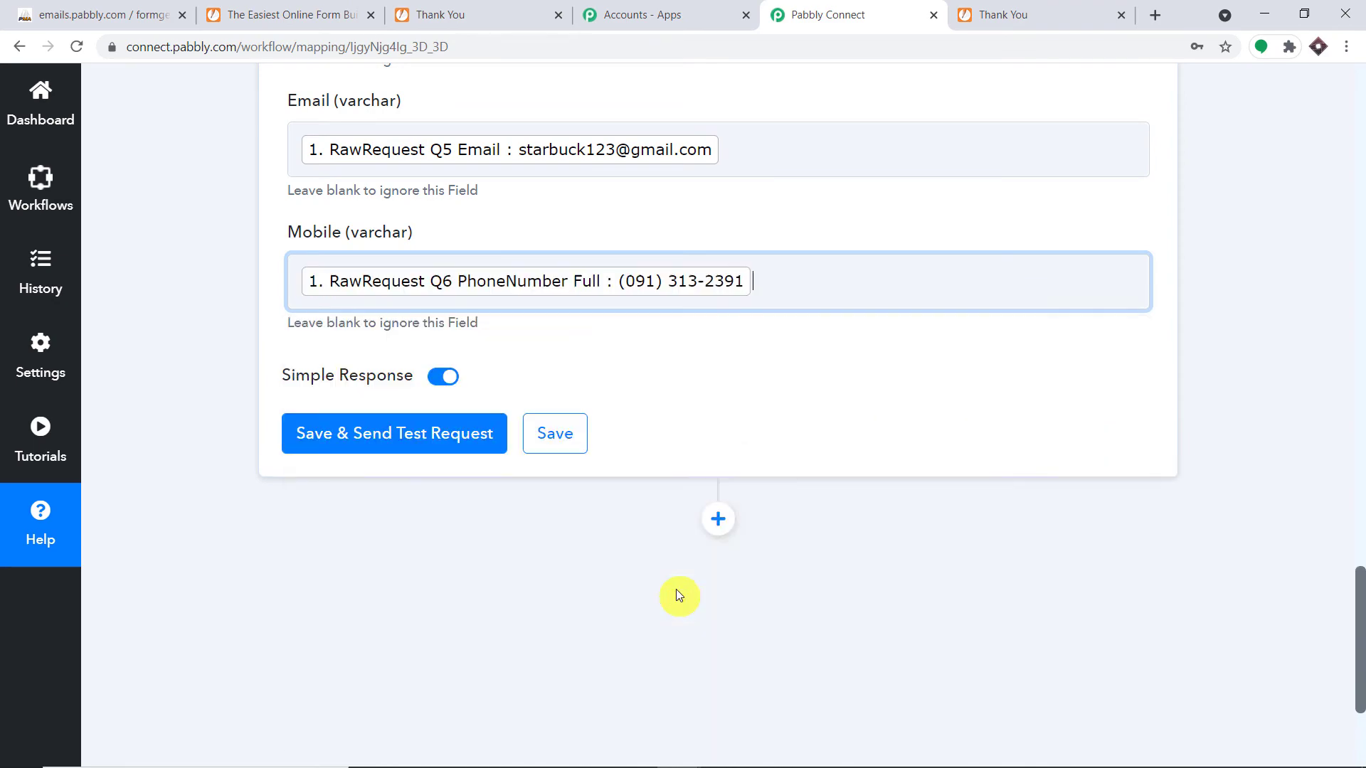
{"action": "left_click", "coordinate": [802, 256]}
{"action": "left_click", "coordinate": [804, 221]}
Review the student_info field mappings, then save the Insert Row step and send a test request
{"action": "scroll", "coordinate": [805, 227], "scroll_direction": "up", "scroll_amount": 3}
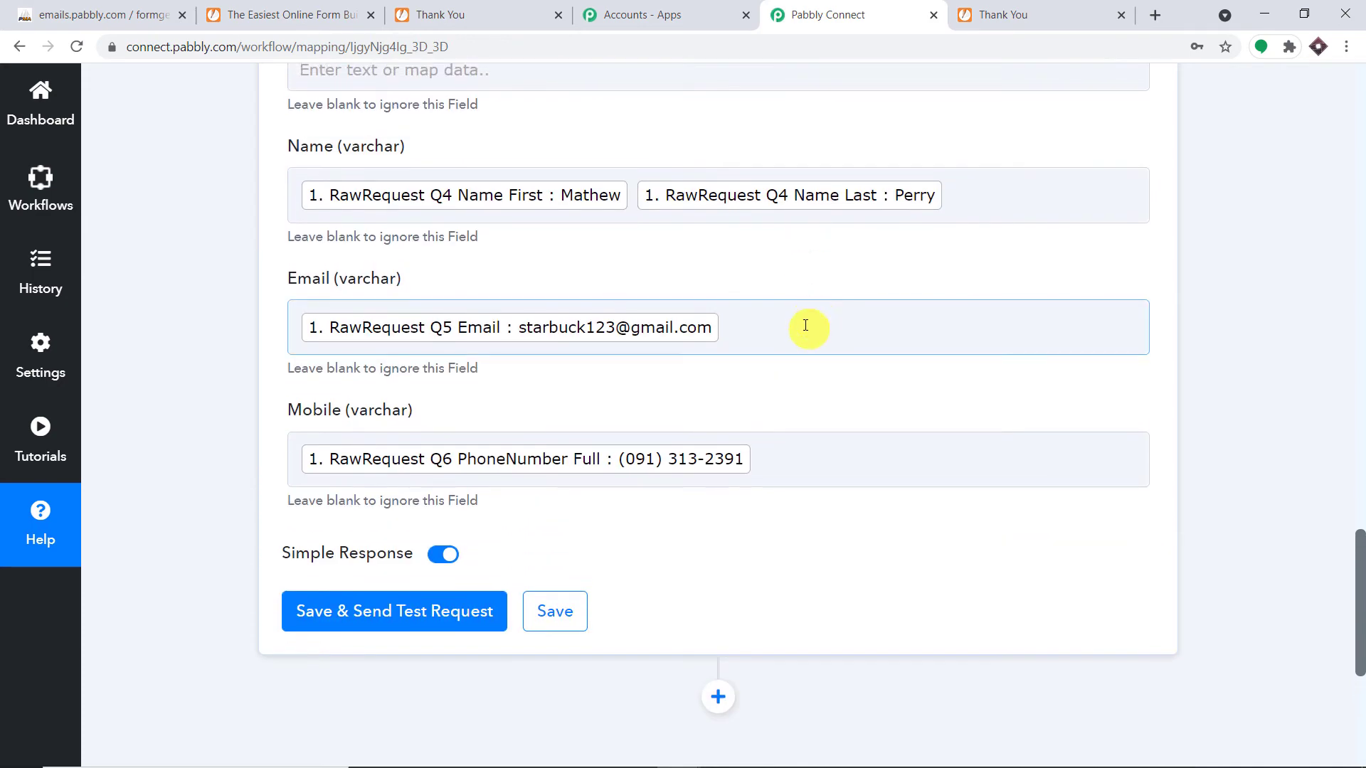
{"action": "scroll", "coordinate": [463, 143], "scroll_direction": "up", "scroll_amount": 2}
{"action": "scroll", "coordinate": [600, 469], "scroll_direction": "up", "scroll_amount": 3}
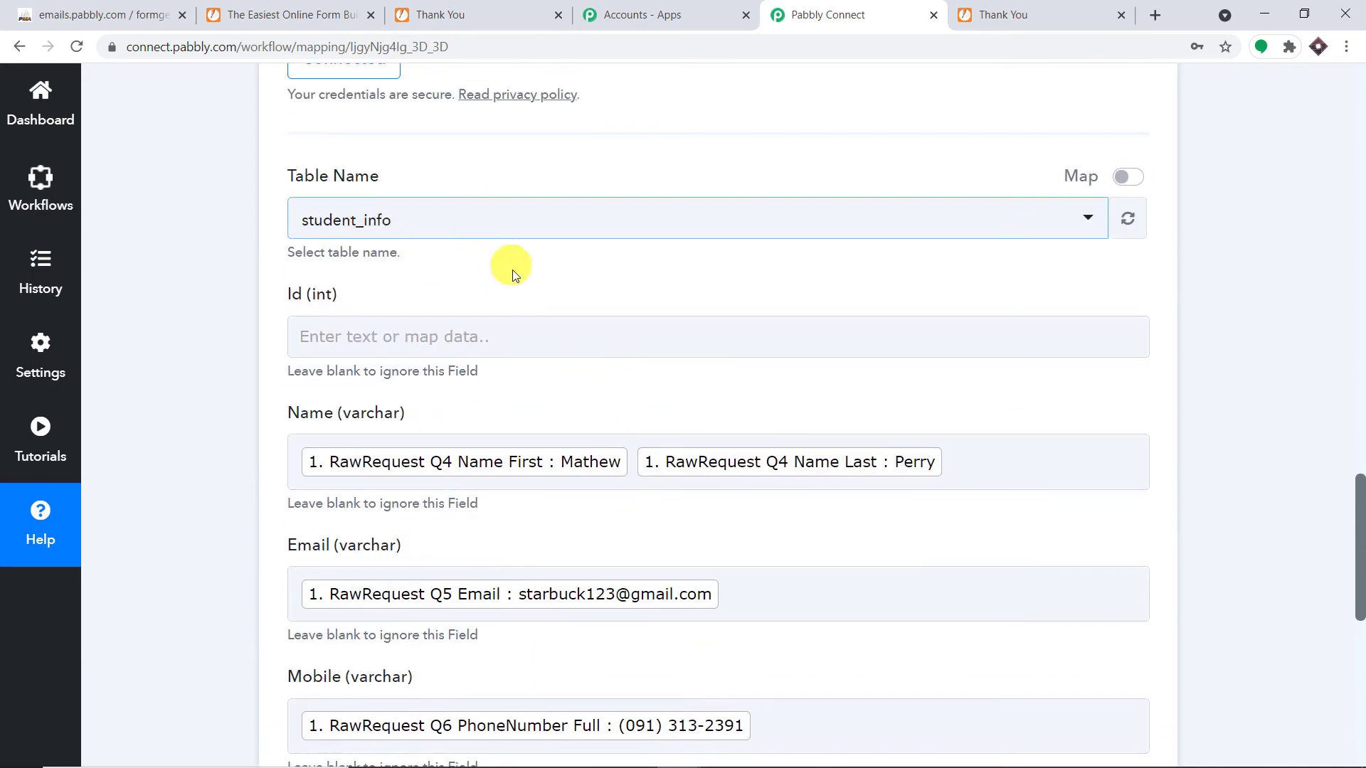
{"action": "scroll", "coordinate": [516, 276], "scroll_direction": "down", "scroll_amount": 3}
{"action": "left_click", "coordinate": [422, 621]}
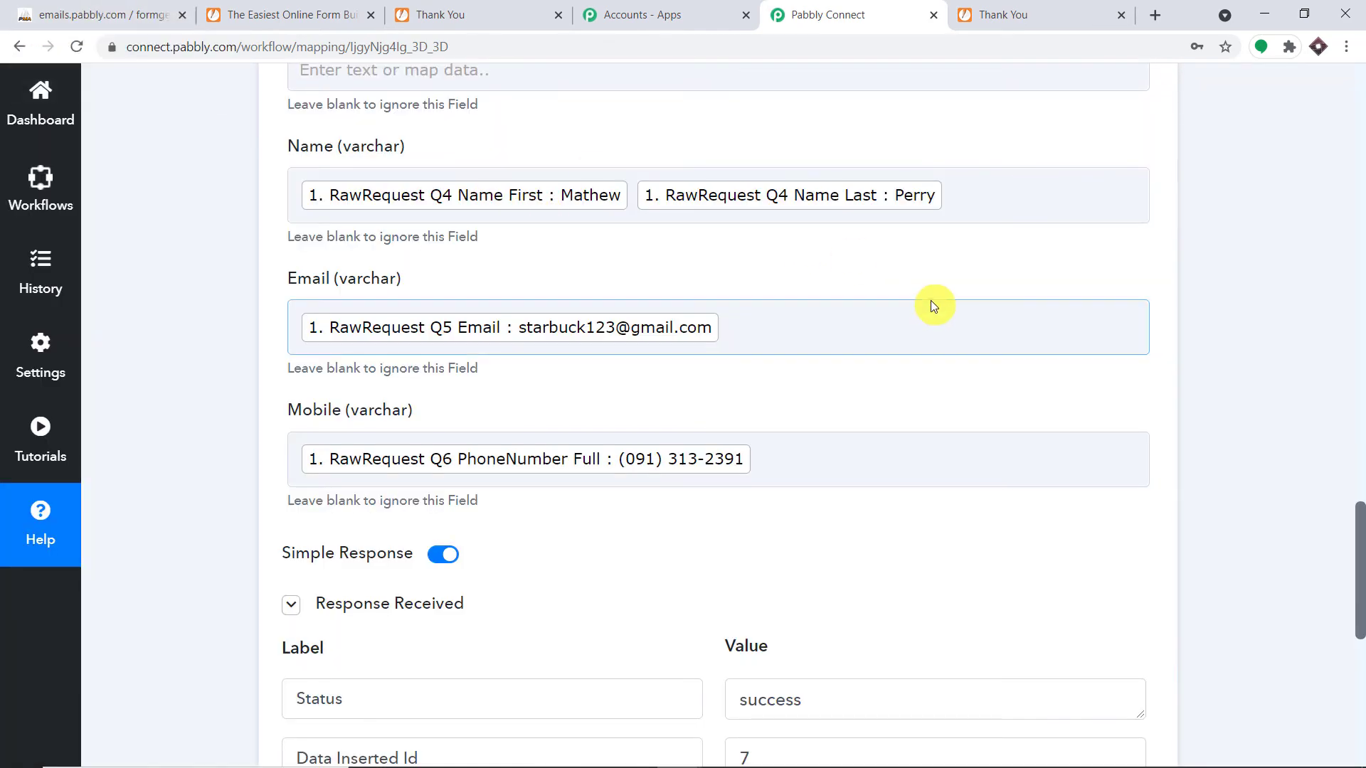
{"action": "scroll", "coordinate": [925, 295], "scroll_direction": "down", "scroll_amount": 2}
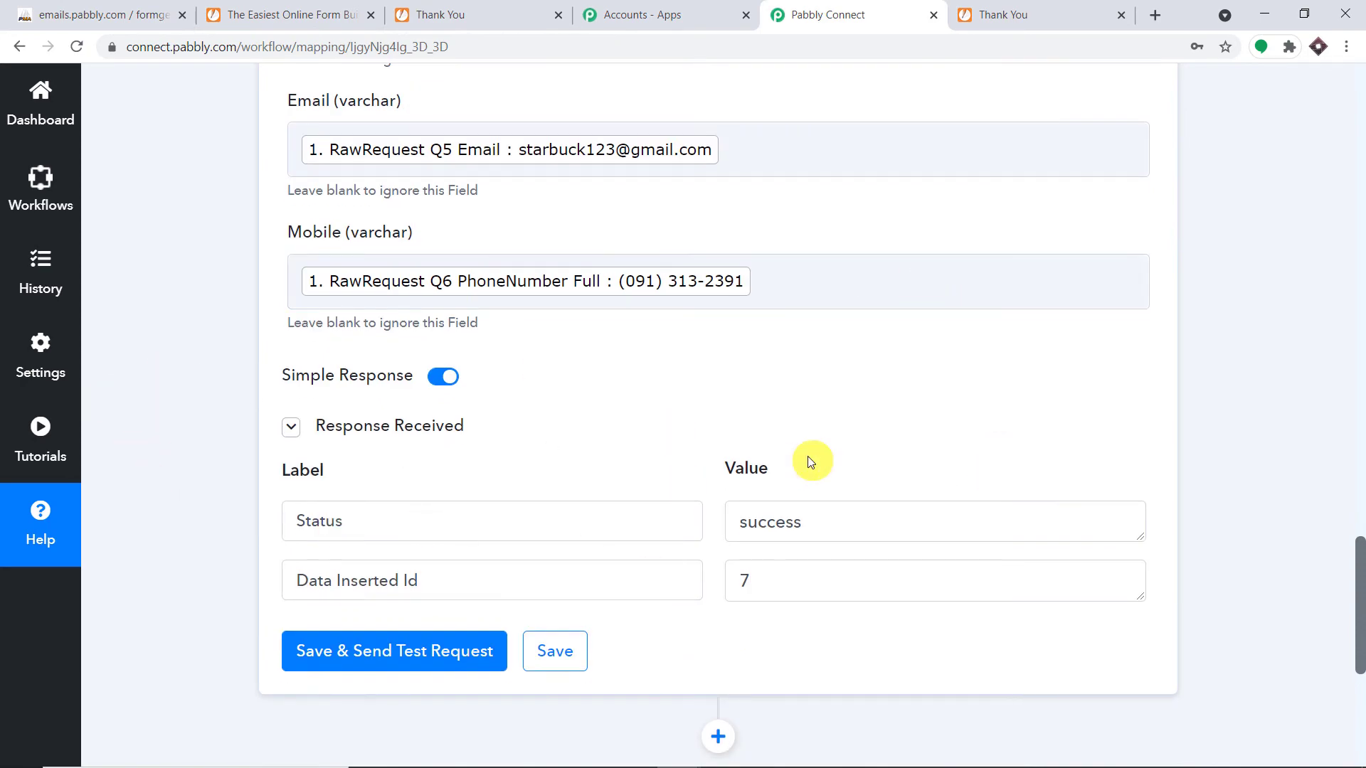
Switch to phpMyAdmin and examine the rows of the student_info and exam_pool tables
{"action": "left_click", "coordinate": [57, 14]}
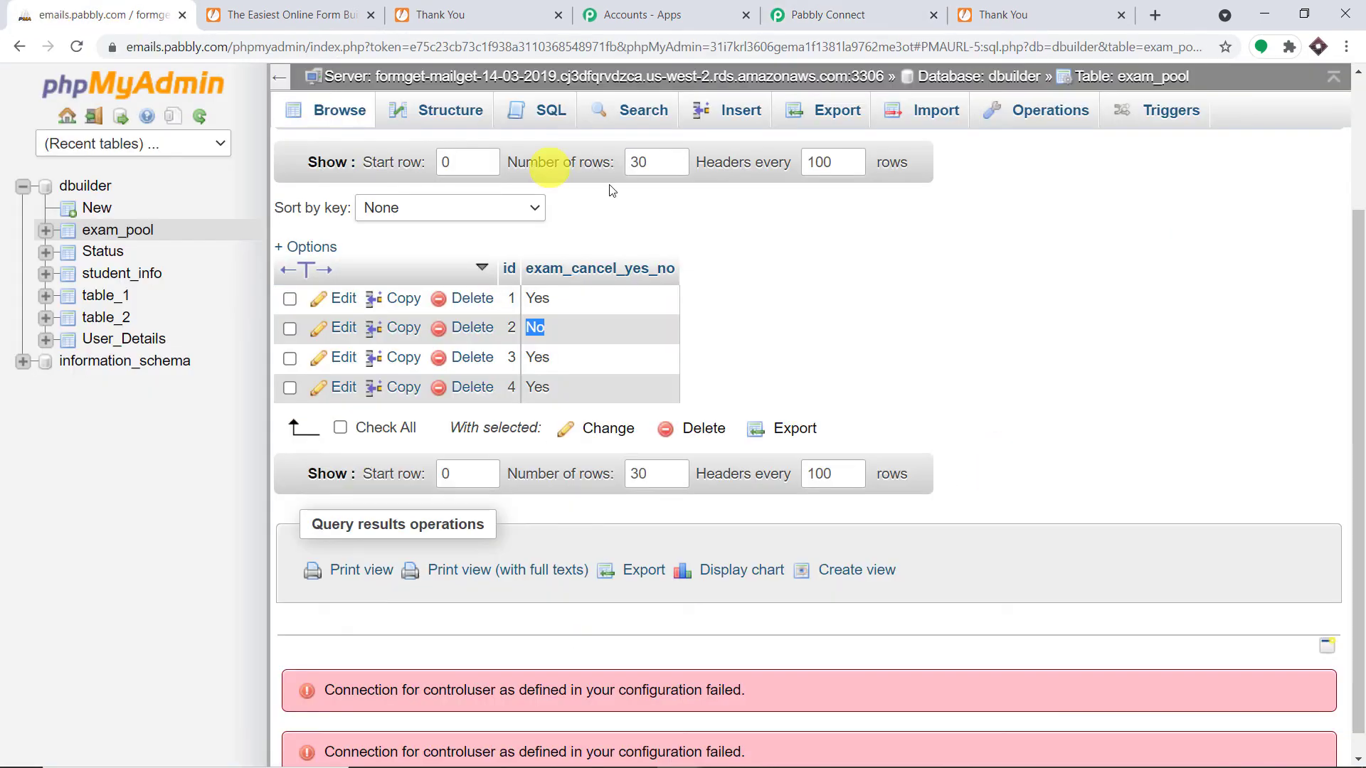
{"action": "left_click", "coordinate": [124, 276]}
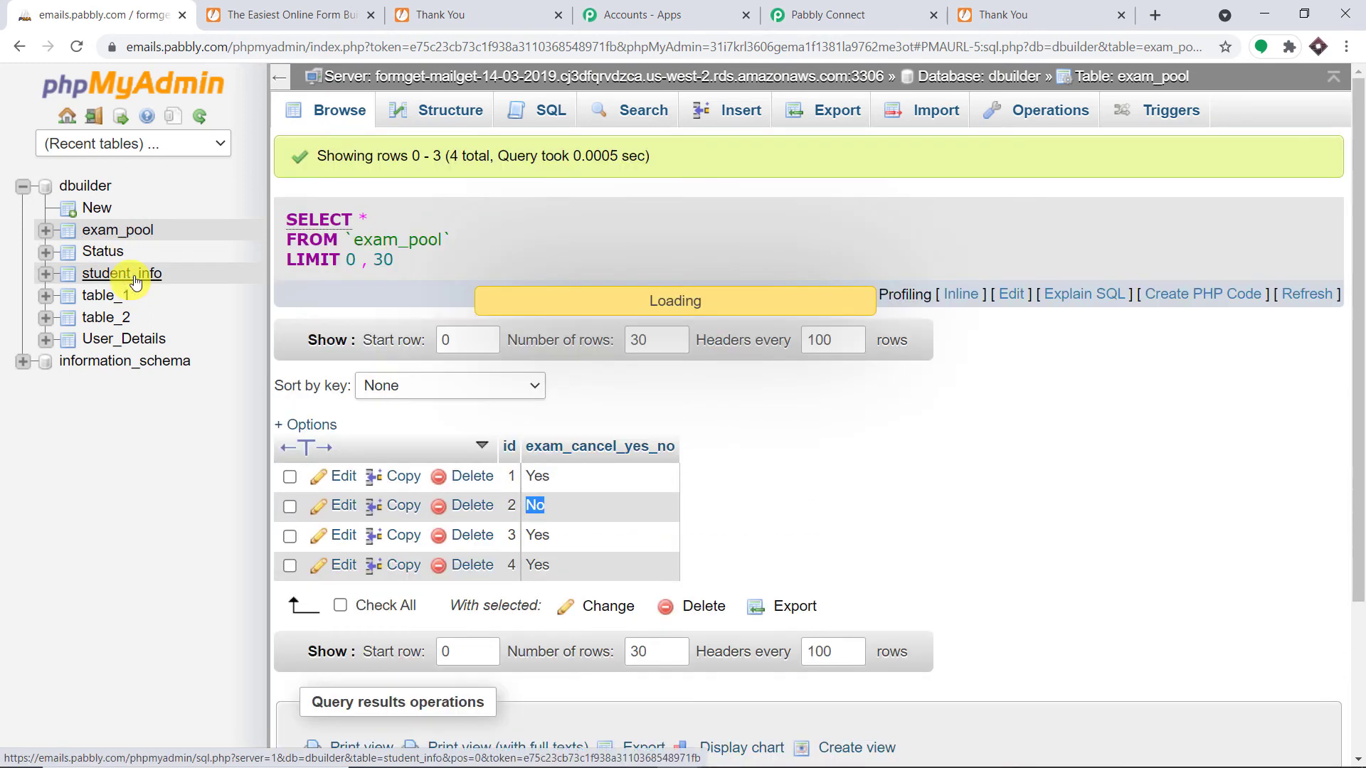
{"action": "scroll", "coordinate": [813, 245], "scroll_direction": "down", "scroll_amount": 2}
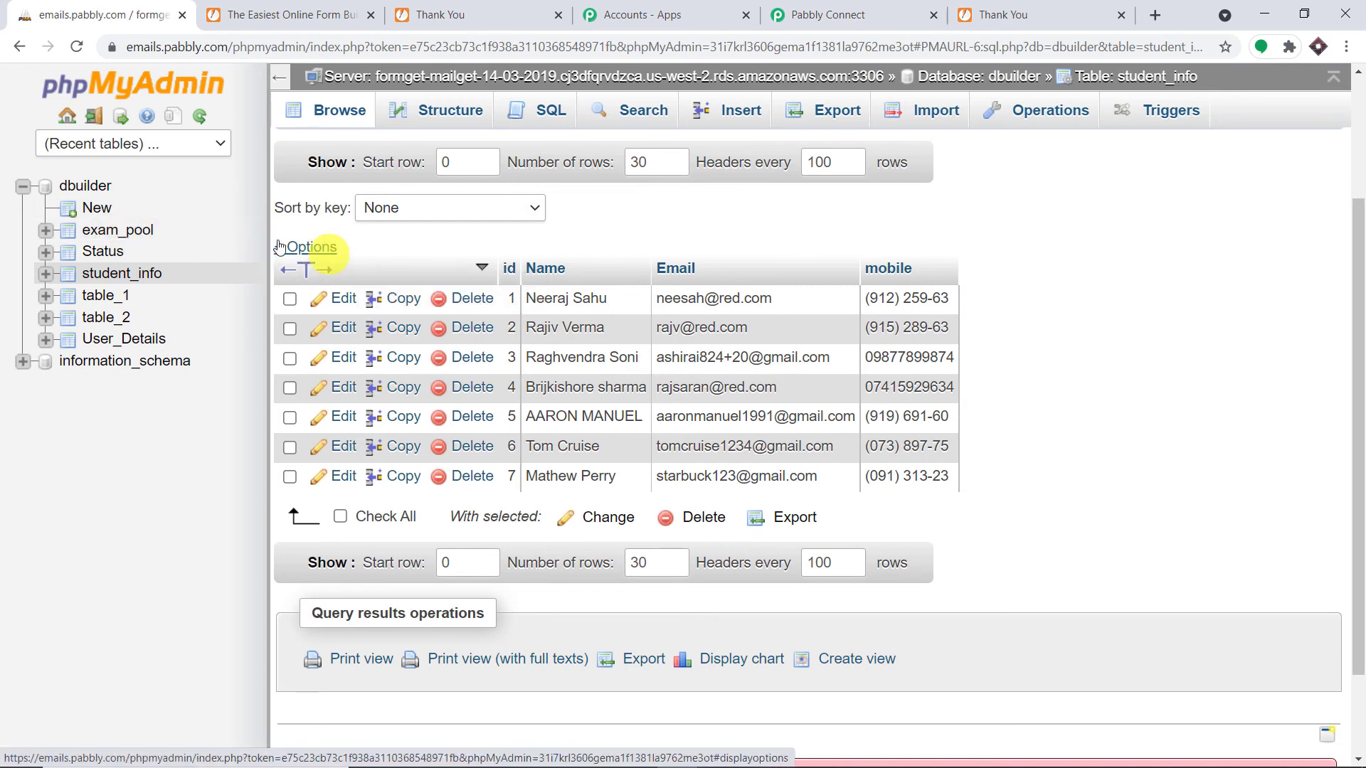
{"action": "left_click", "coordinate": [108, 230]}
{"action": "scroll", "coordinate": [587, 305], "scroll_direction": "down", "scroll_amount": 3}
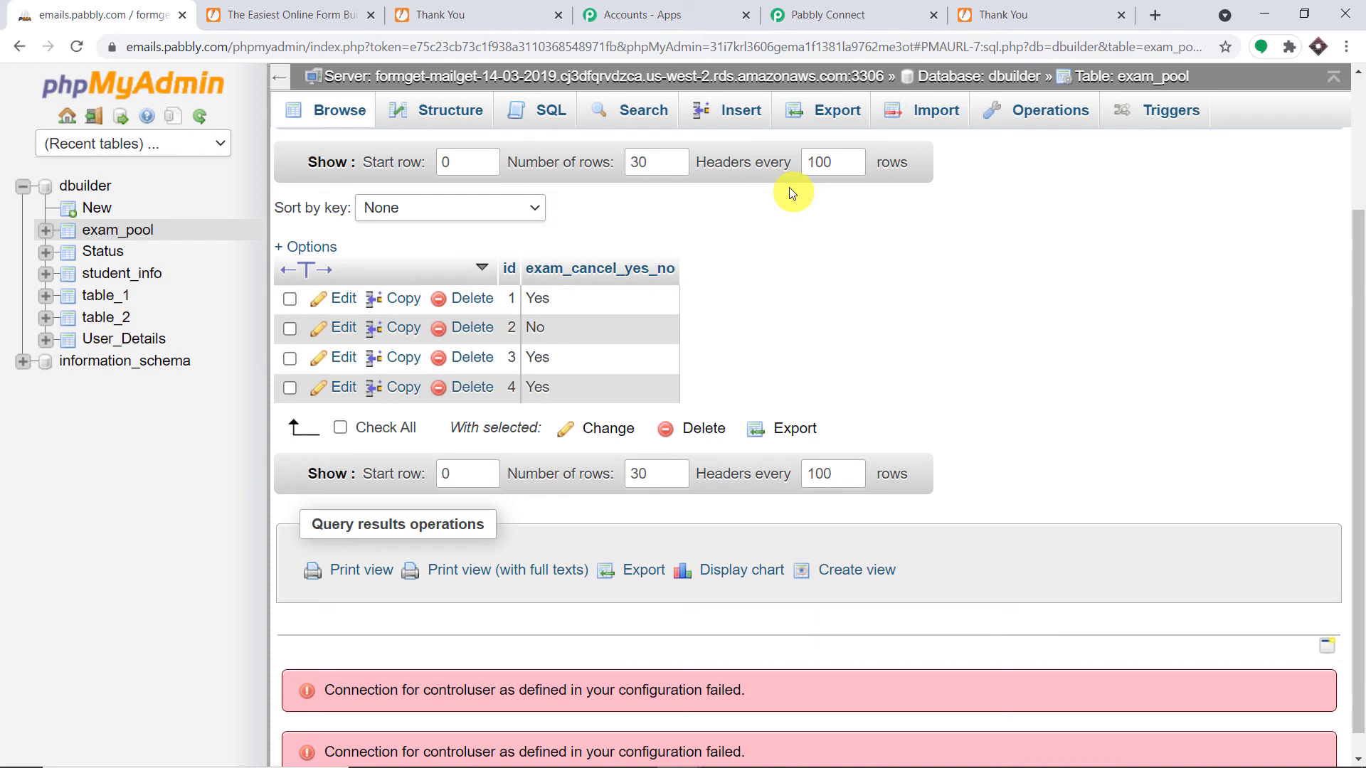
Return to Pabbly Connect and add a third workflow step using the MySQL (Beta) app
{"action": "left_click", "coordinate": [860, 13]}
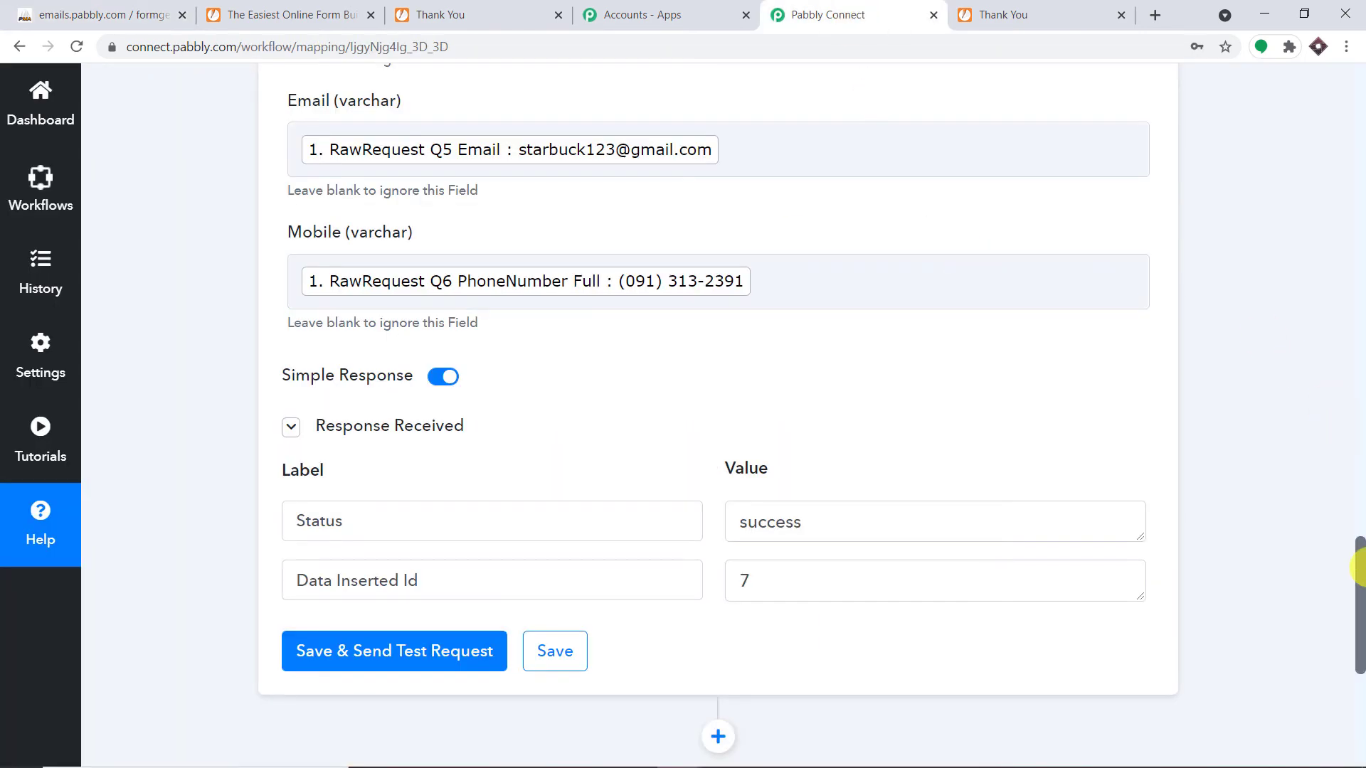
{"action": "left_click_drag", "start_coordinate": [1358, 566], "coordinate": [1359, 658]}
{"action": "left_click", "coordinate": [718, 320]}
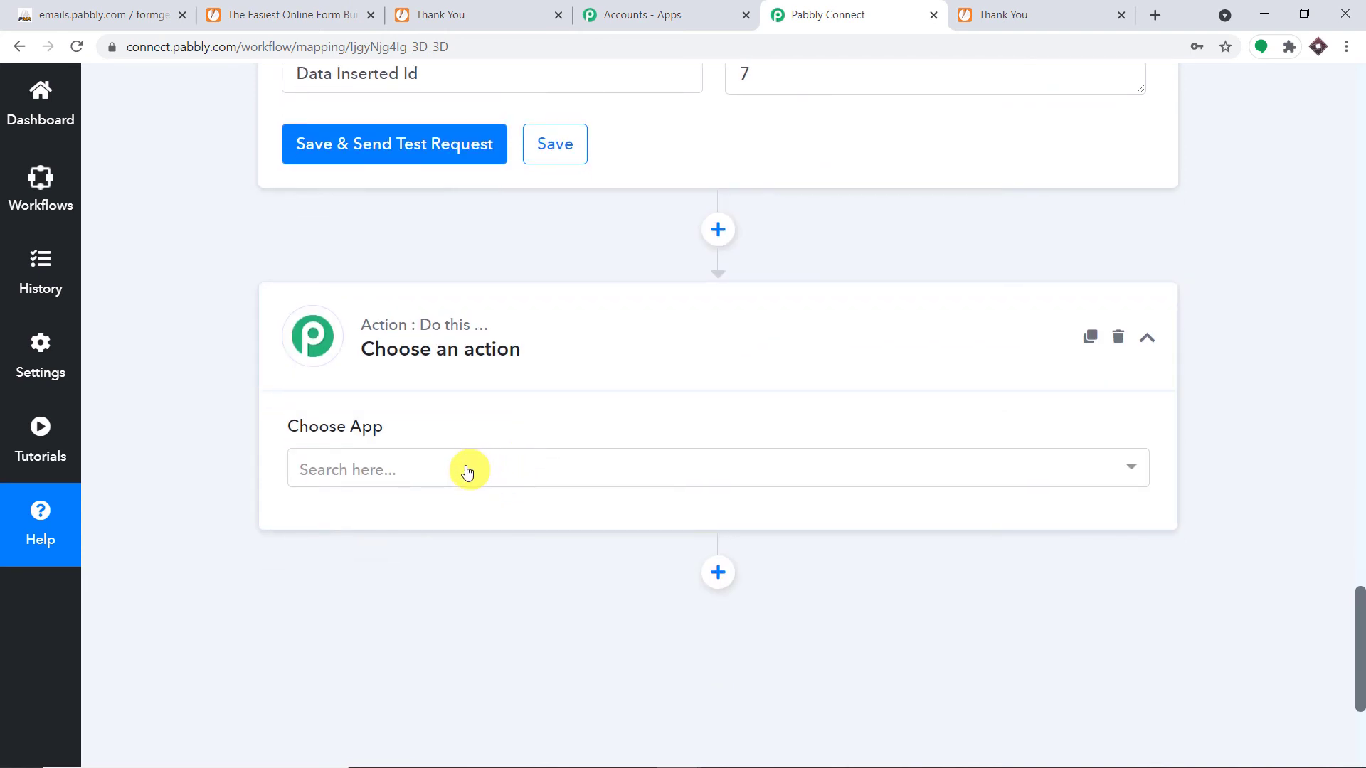
{"action": "left_click", "coordinate": [467, 470]}
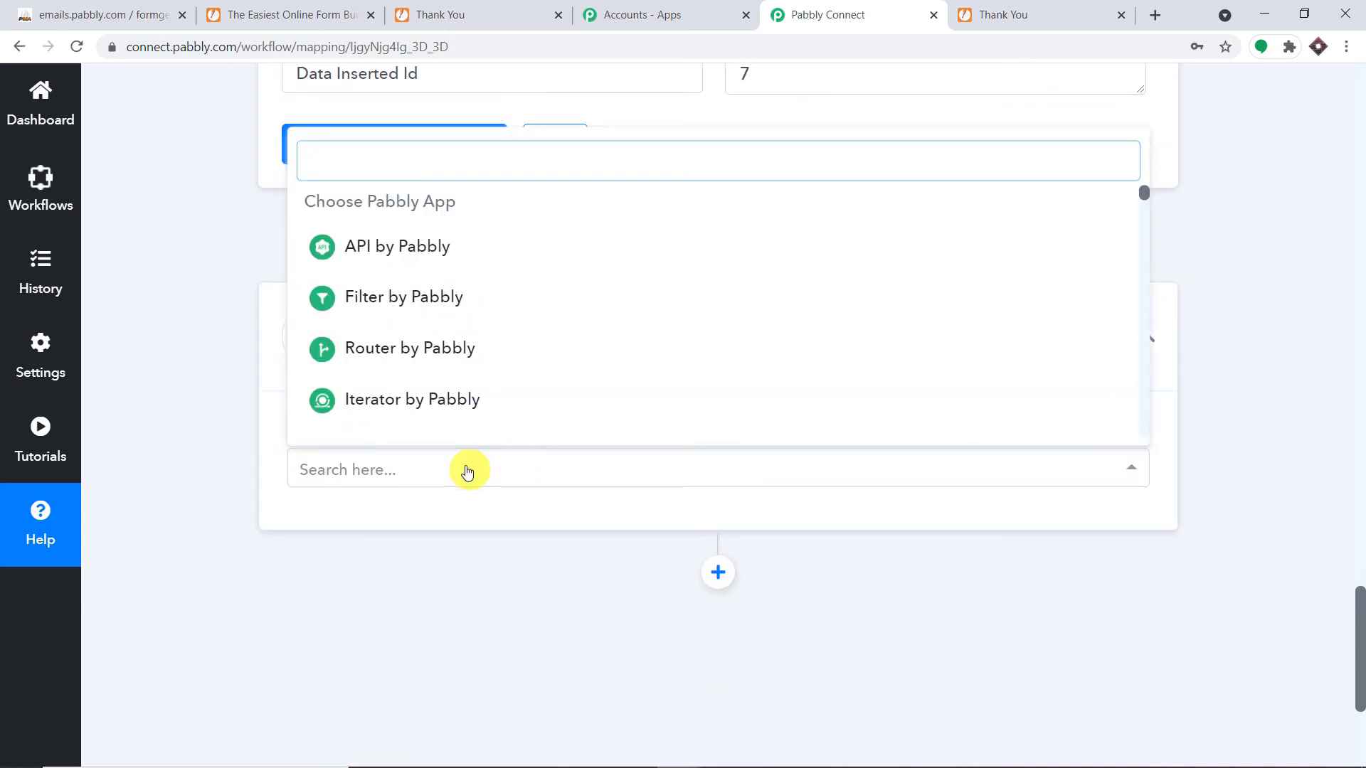
{"action": "type", "text": "m"}
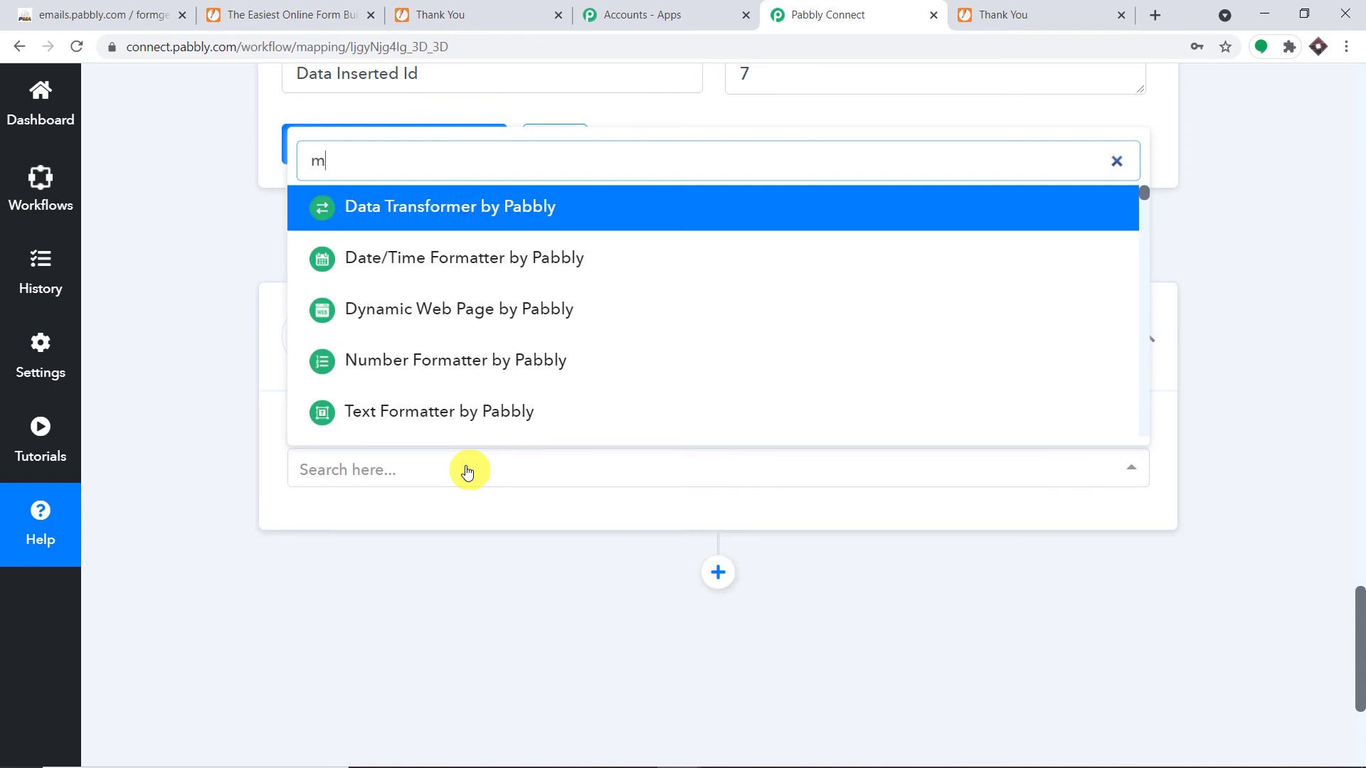
{"action": "type", "text": "ys"}
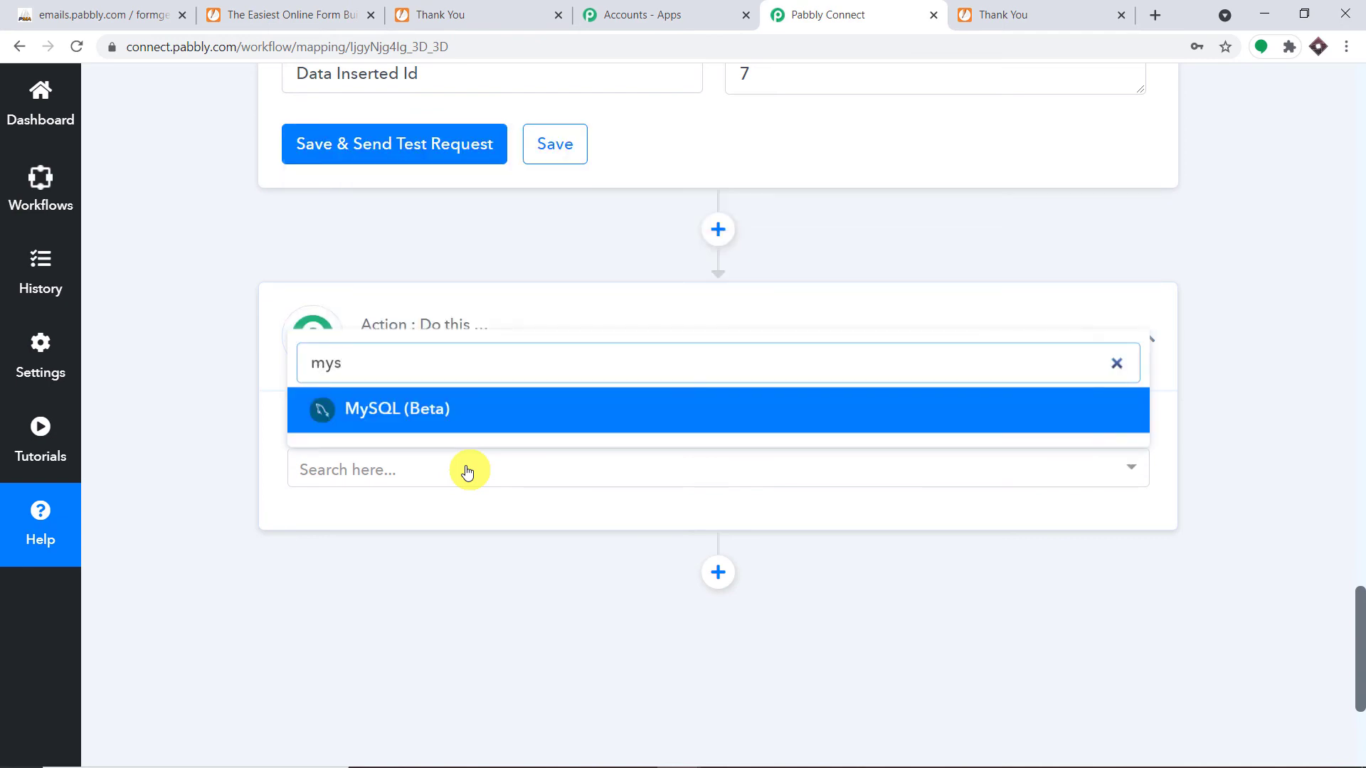
{"action": "left_click", "coordinate": [443, 421]}
Check the exam_pool table in phpMyAdmin, then return to Pabbly Connect and set the new MySQL step's action event to Insert Row
{"action": "left_click", "coordinate": [138, 8]}
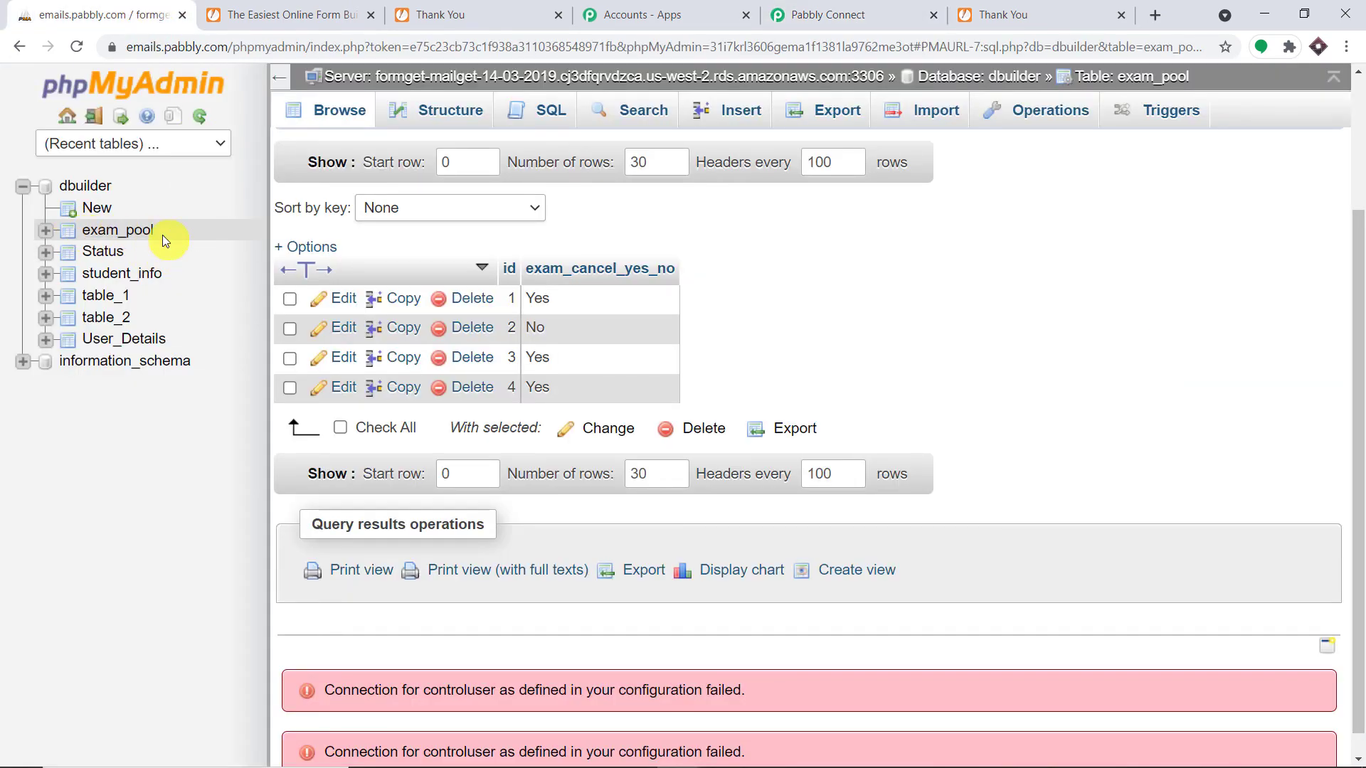
{"action": "left_click", "coordinate": [836, 12]}
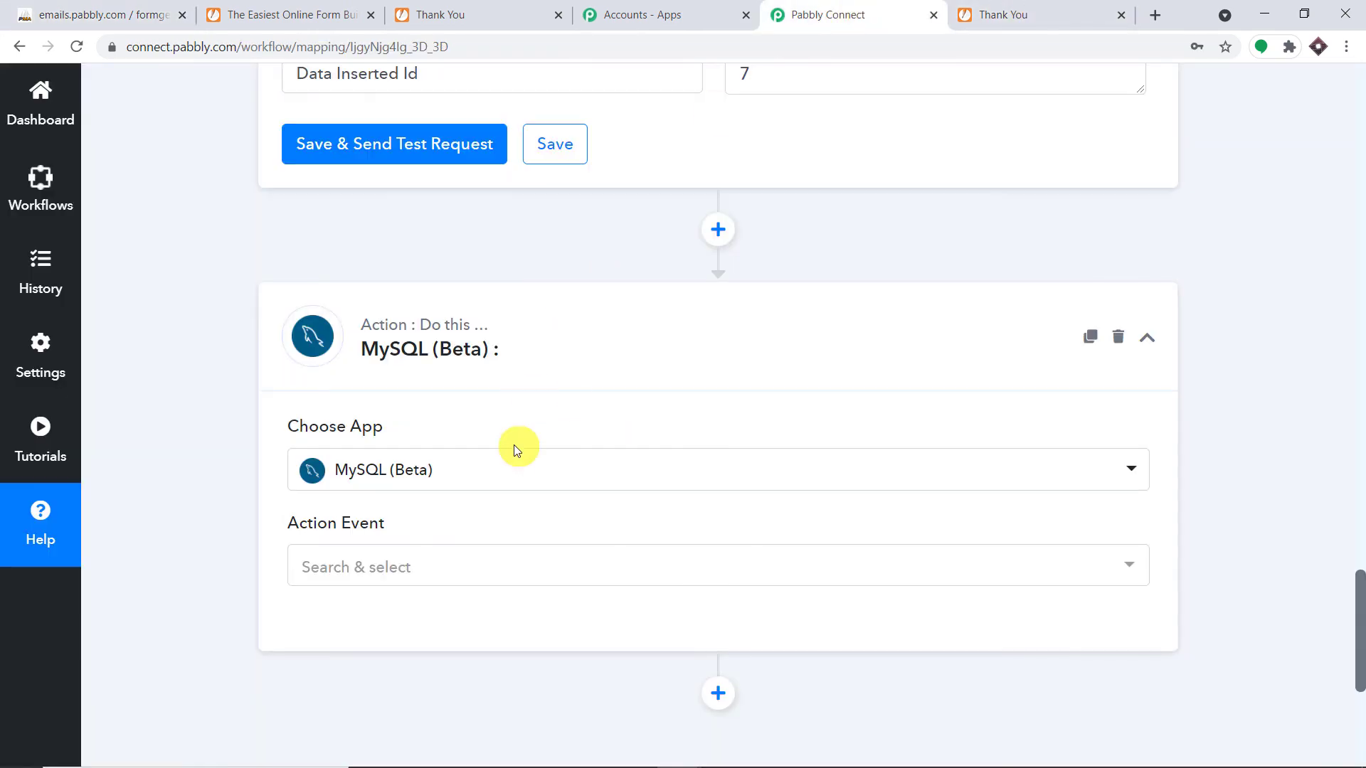
{"action": "scroll", "coordinate": [498, 455], "scroll_direction": "down", "scroll_amount": 1}
{"action": "left_click", "coordinate": [402, 469]}
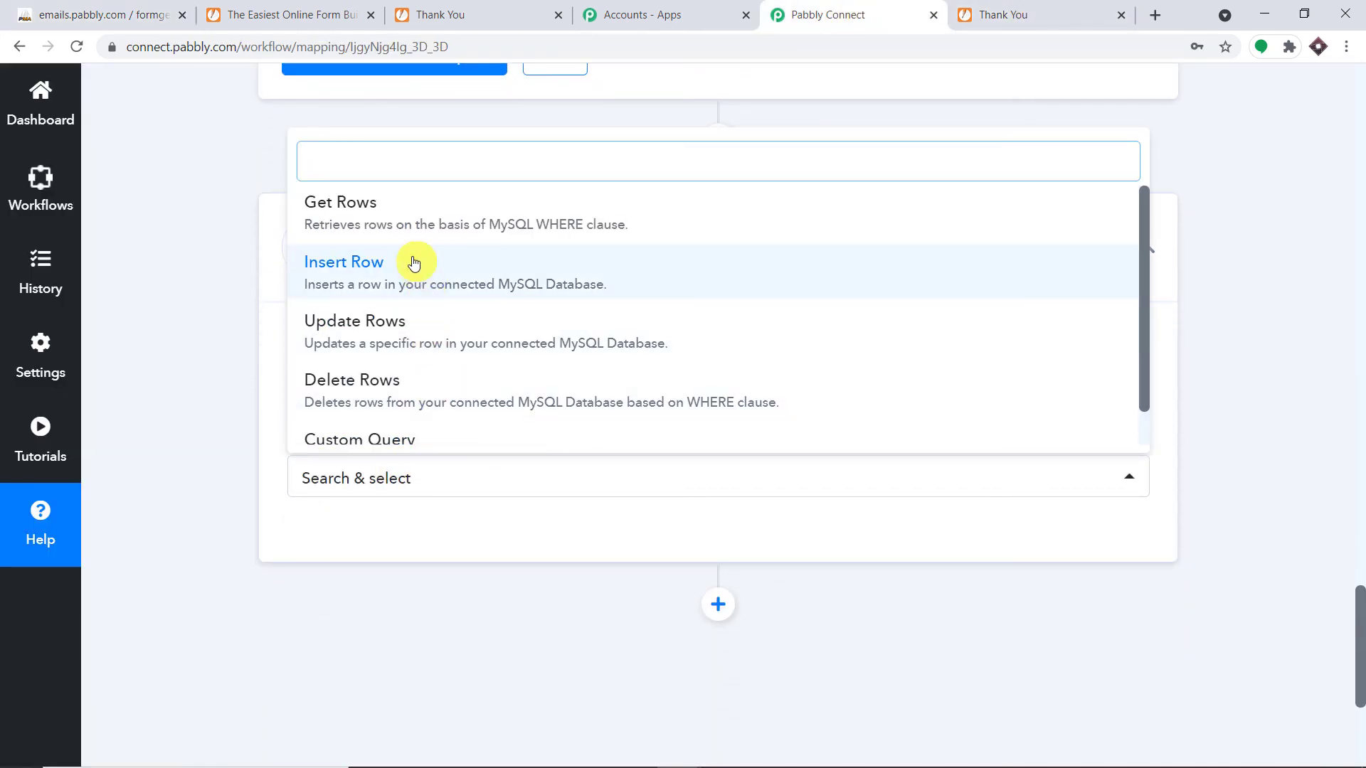
{"action": "left_click", "coordinate": [414, 263]}
Connect the new Insert Row step through the existing connection MySQL (Beta) #9
{"action": "left_click", "coordinate": [335, 540]}
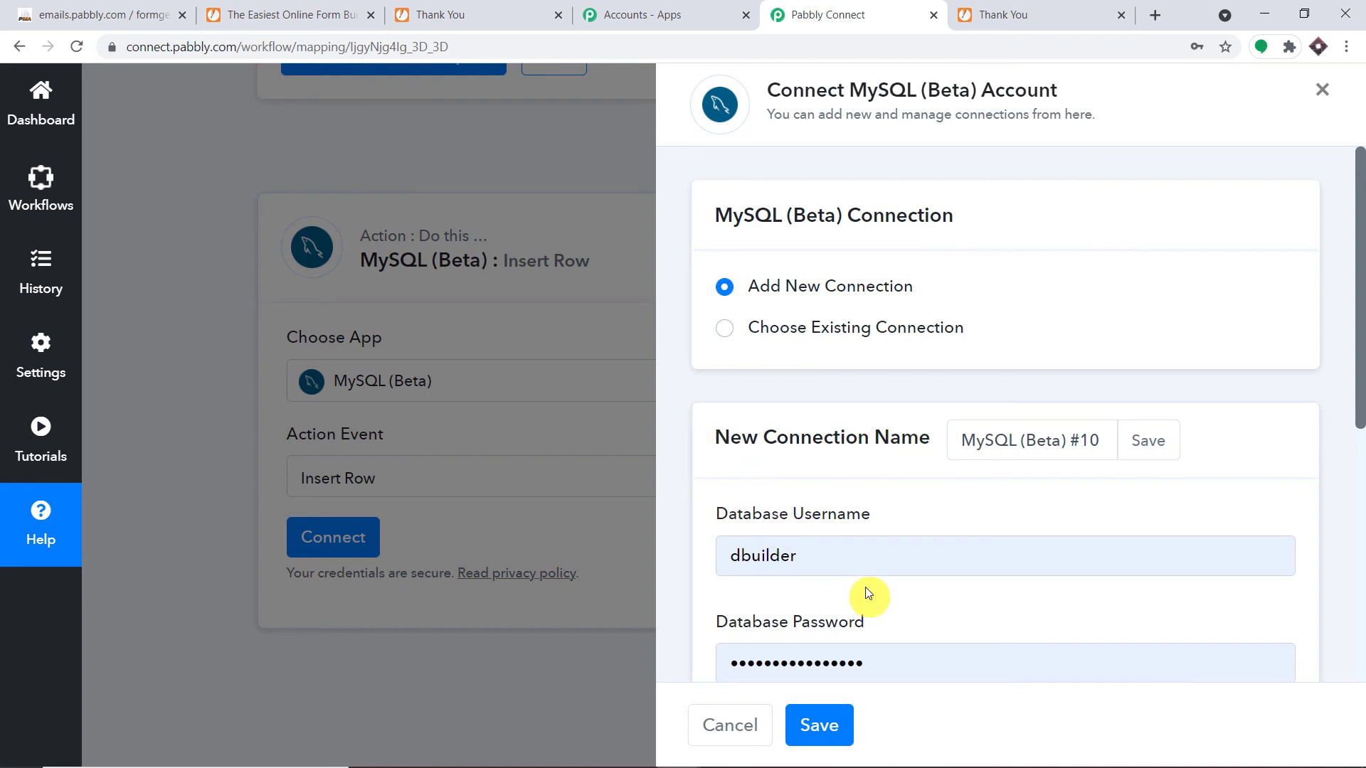
{"action": "left_click", "coordinate": [723, 333]}
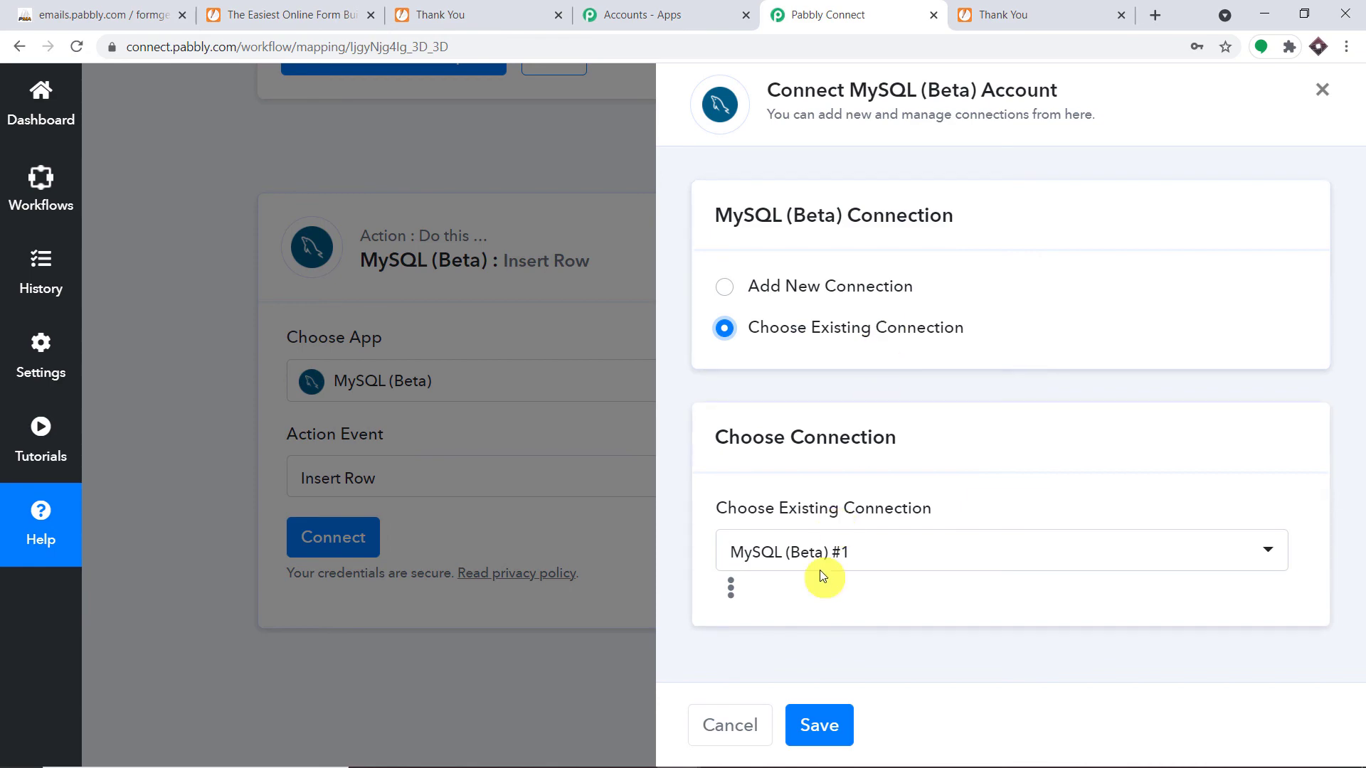
{"action": "left_click", "coordinate": [820, 551]}
{"action": "scroll", "coordinate": [957, 463], "scroll_direction": "down", "scroll_amount": 3}
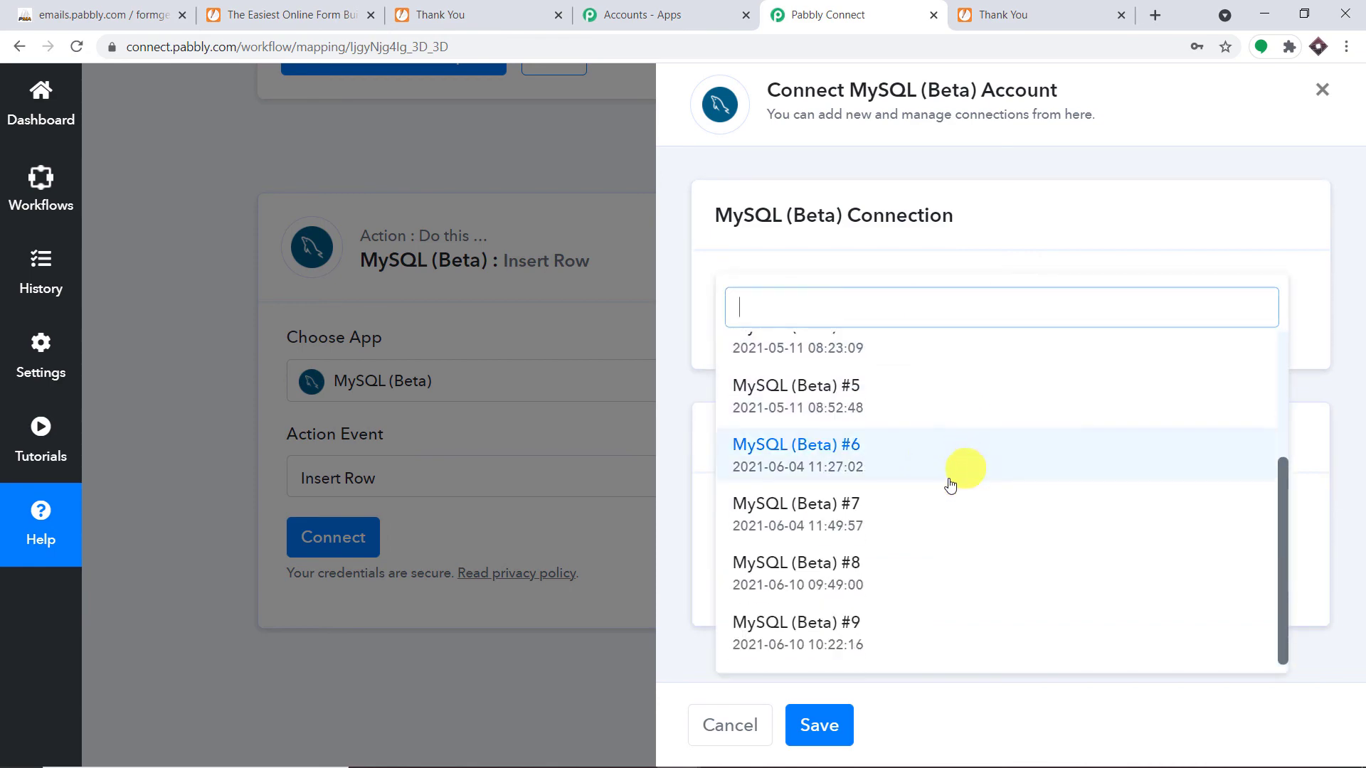
{"action": "left_click", "coordinate": [837, 625]}
{"action": "left_click", "coordinate": [823, 728]}
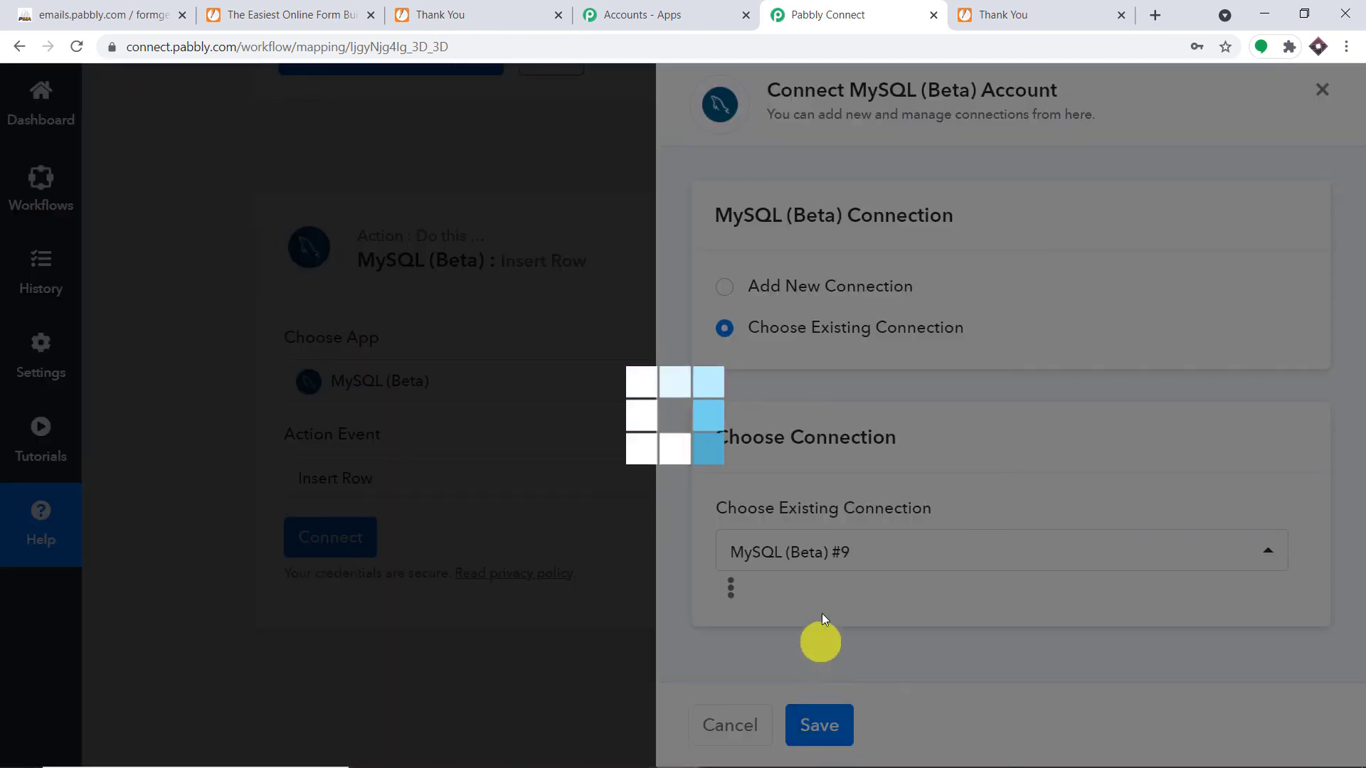
Select exam_pool as the table for the new Insert Row step
{"action": "scroll", "coordinate": [835, 497], "scroll_direction": "down", "scroll_amount": 5}
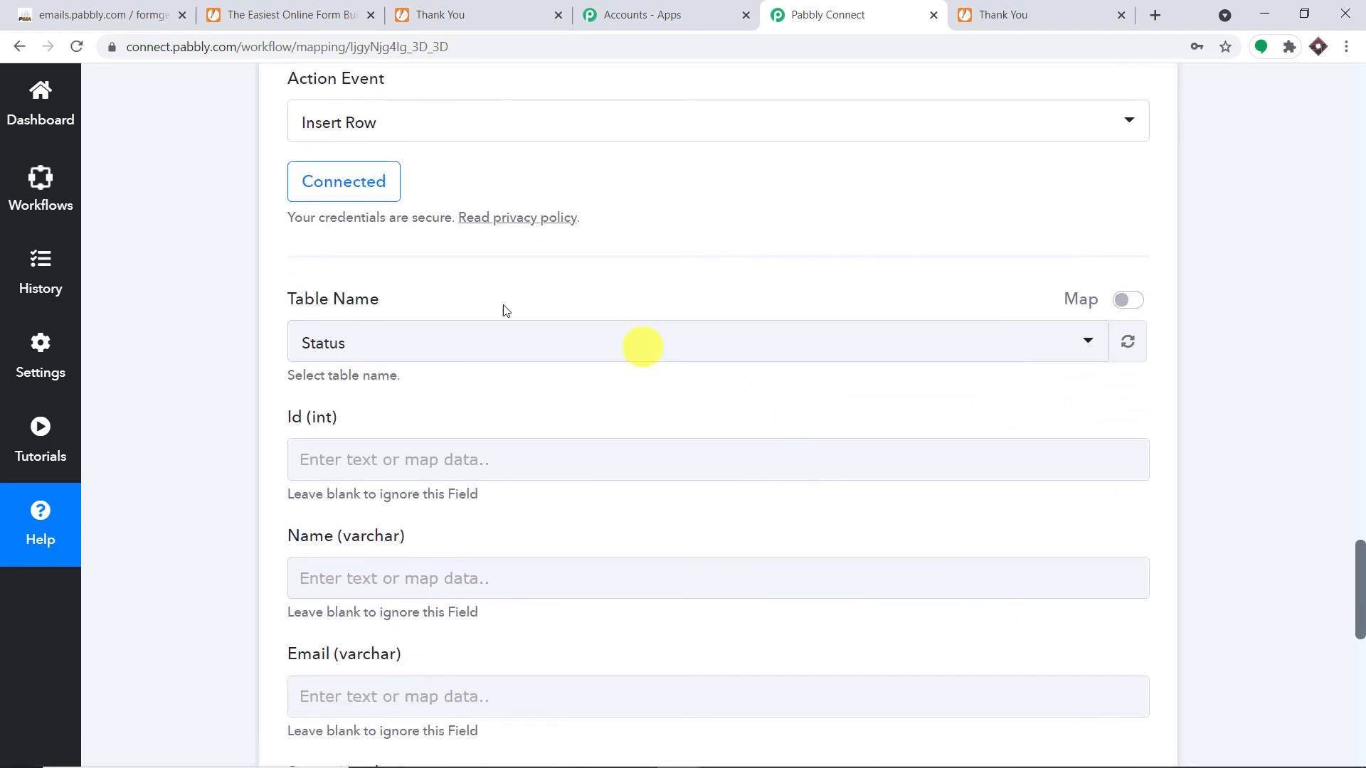
{"action": "left_click", "coordinate": [701, 341]}
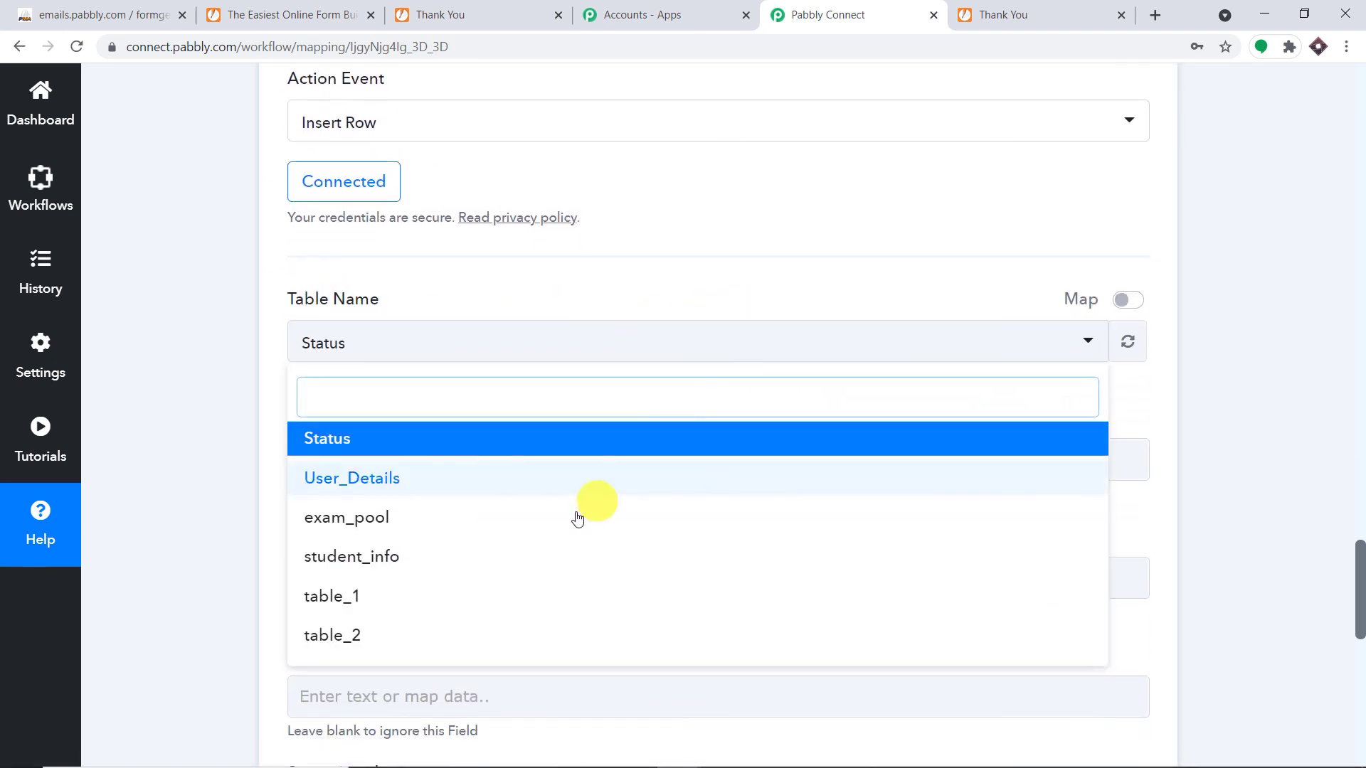
{"action": "left_click", "coordinate": [542, 530]}
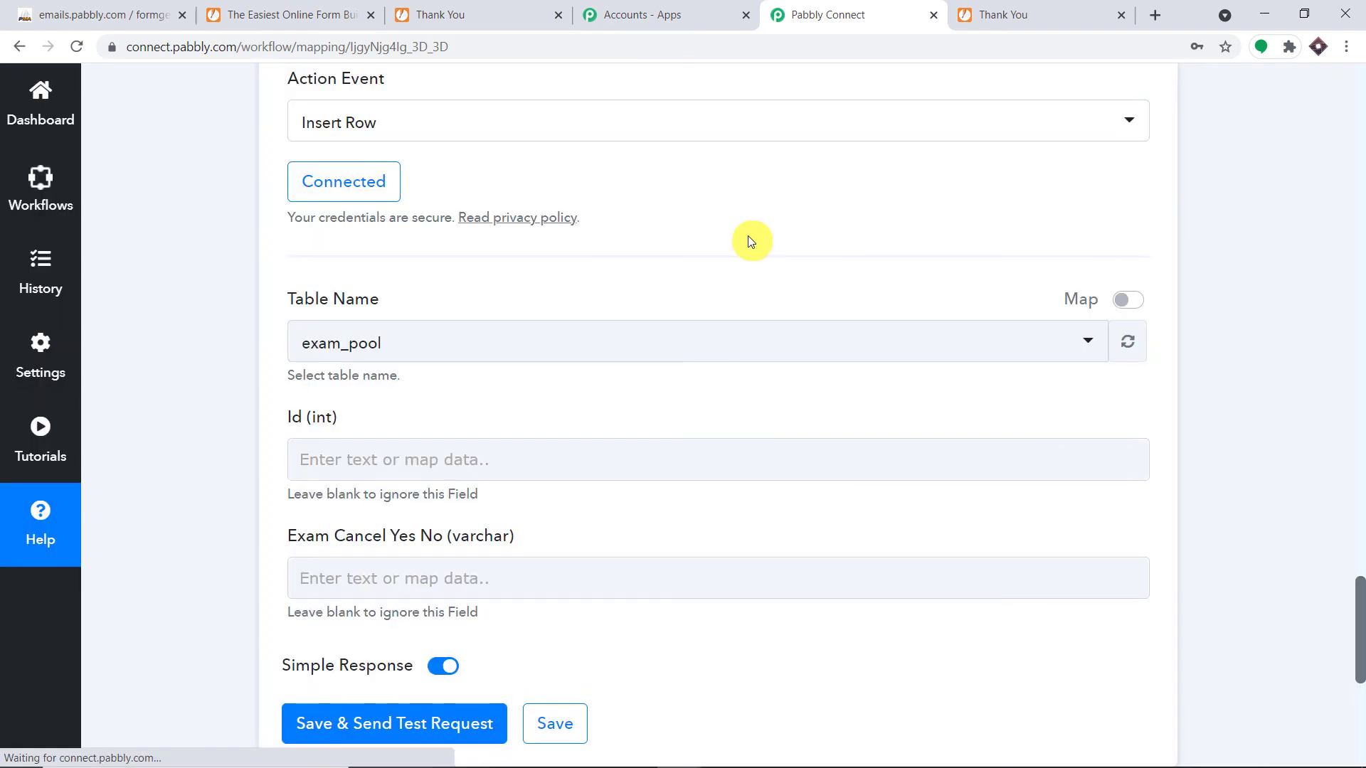
Map the Exam Cancel Yes No field to the JotForm response's RawRequest Q3 WillExam, leaving Id blank
{"action": "scroll", "coordinate": [709, 282], "scroll_direction": "down", "scroll_amount": 3}
{"action": "left_click", "coordinate": [426, 283]}
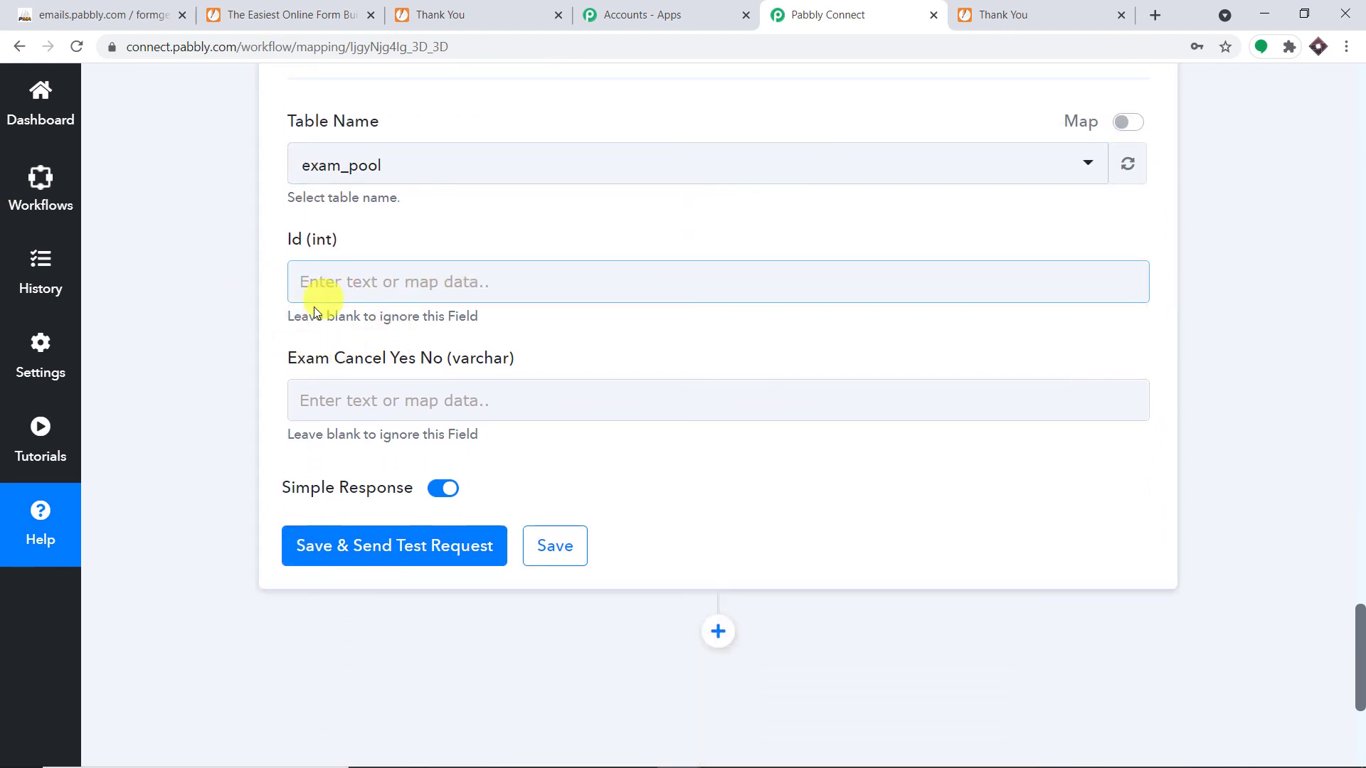
{"action": "left_click", "coordinate": [315, 400]}
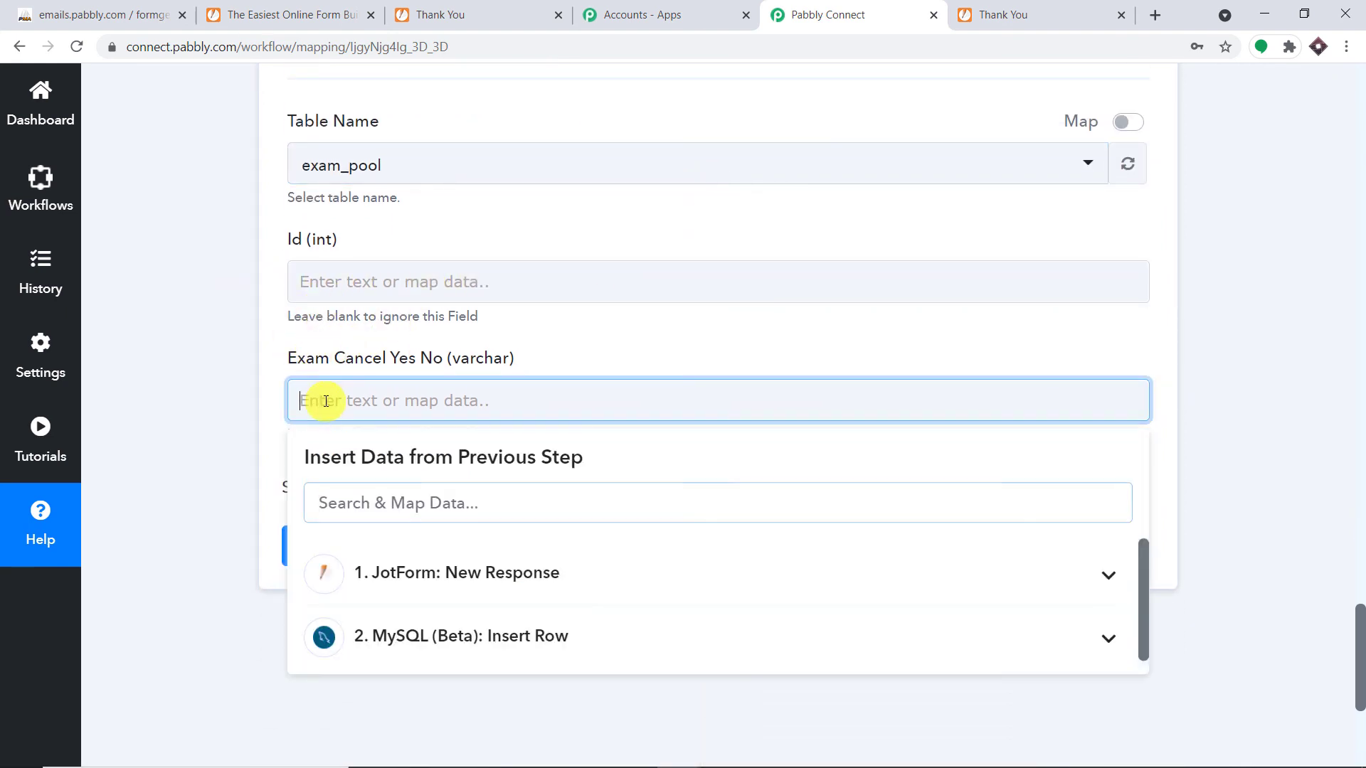
{"action": "left_click", "coordinate": [459, 578]}
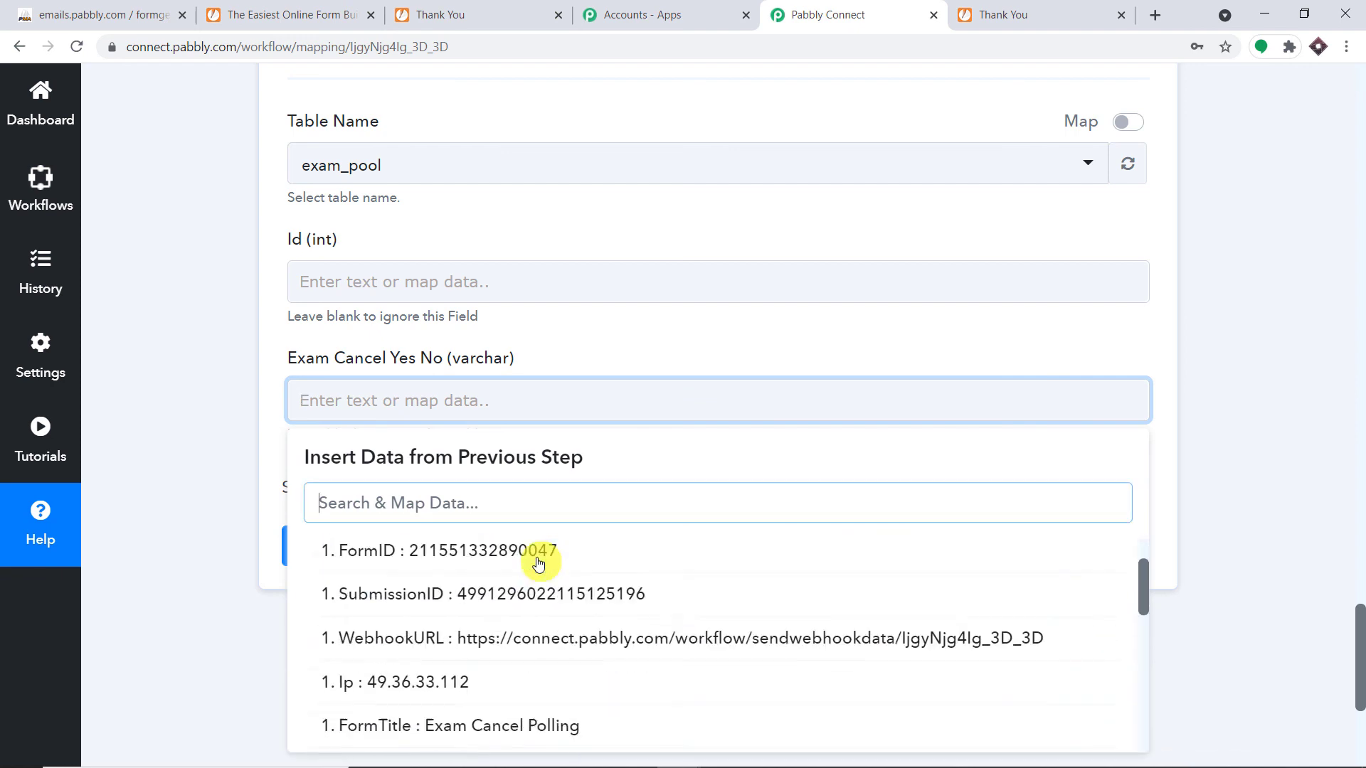
{"action": "scroll", "coordinate": [562, 562], "scroll_direction": "down", "scroll_amount": 2}
{"action": "scroll", "coordinate": [571, 566], "scroll_direction": "down", "scroll_amount": 5}
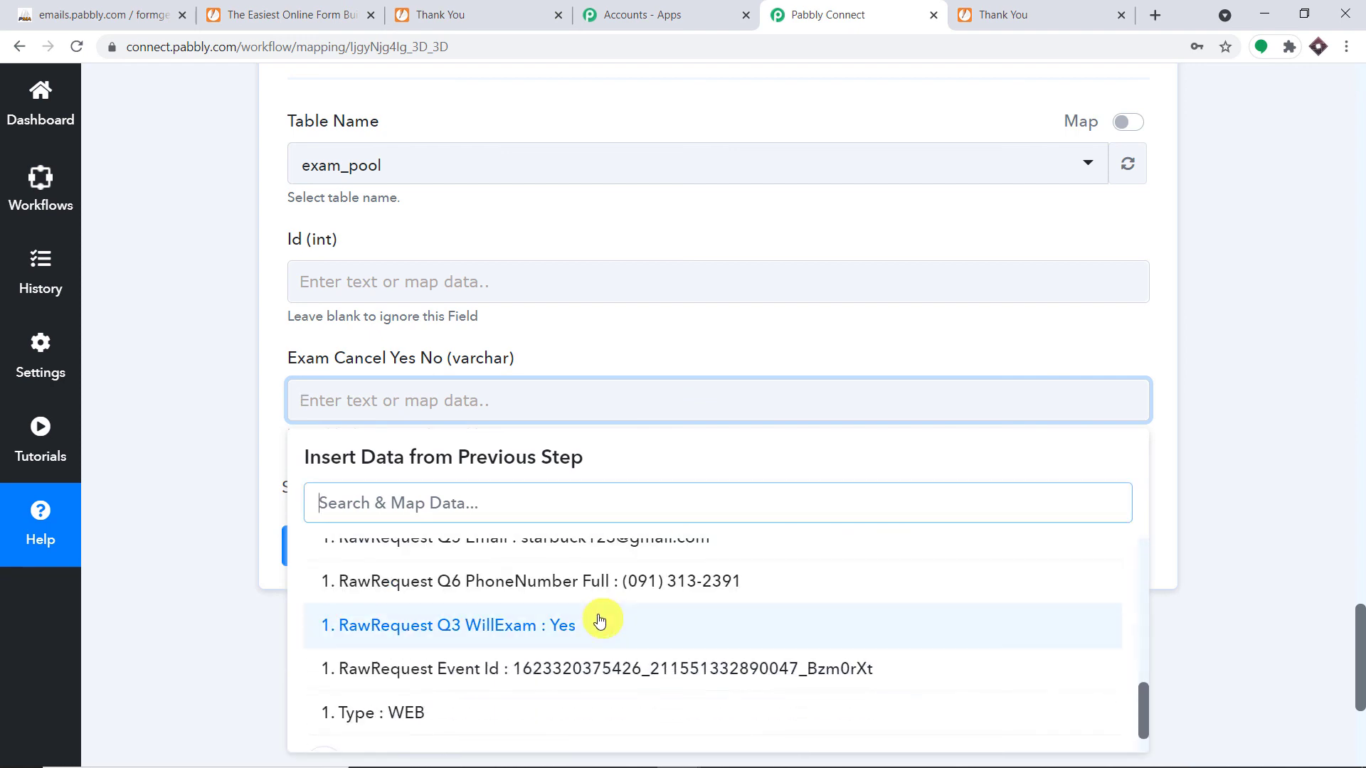
{"action": "left_click", "coordinate": [603, 620]}
{"action": "left_click", "coordinate": [776, 353]}
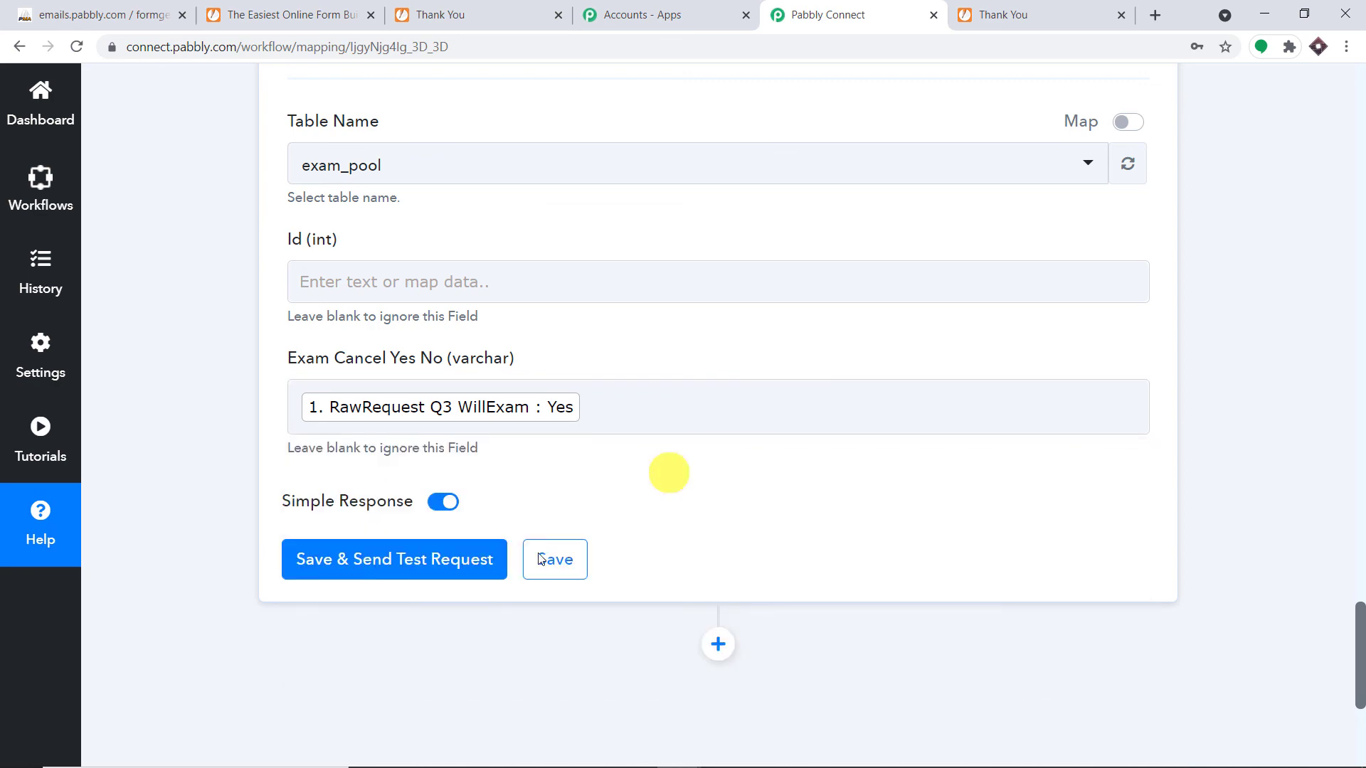
Save the exam_pool step with a test request, then reload exam_pool in phpMyAdmin and check its rows
{"action": "left_click", "coordinate": [427, 569]}
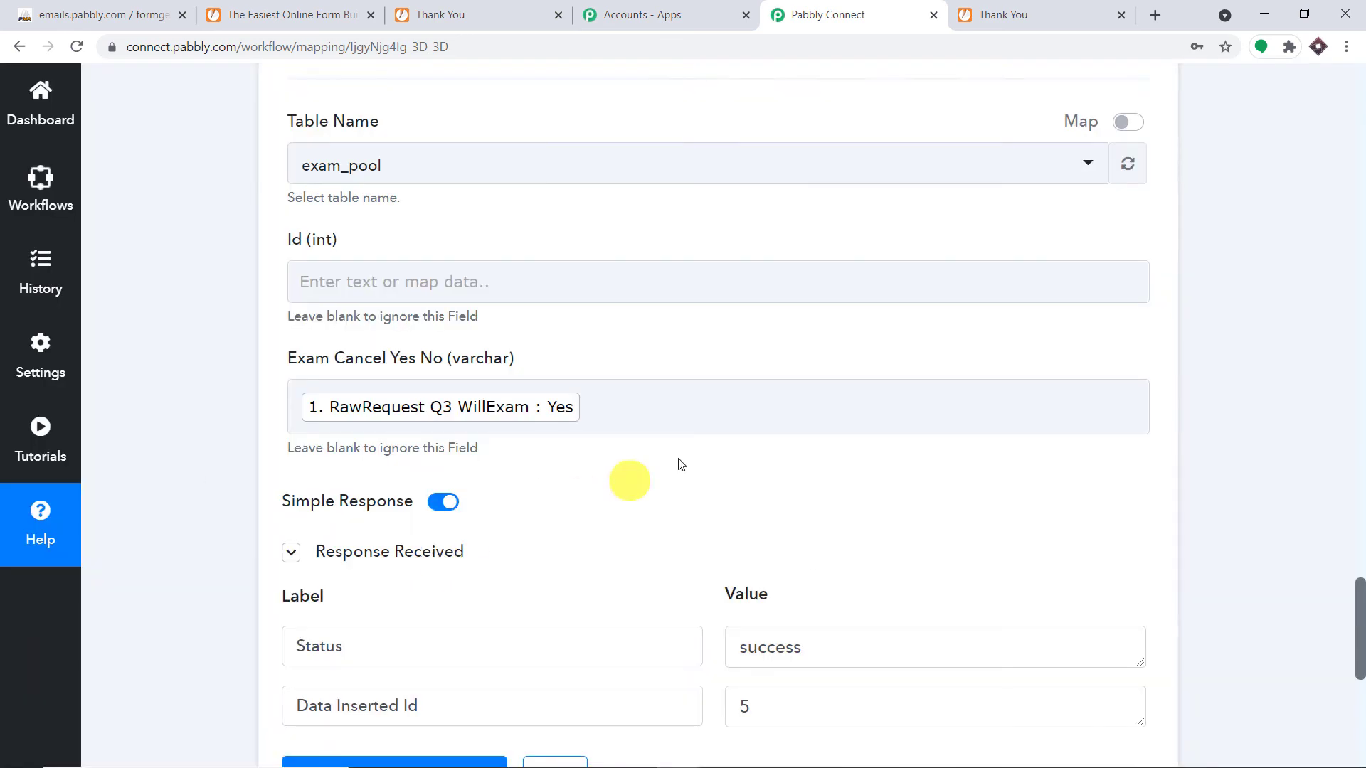
{"action": "scroll", "coordinate": [626, 479], "scroll_direction": "down", "scroll_amount": 3}
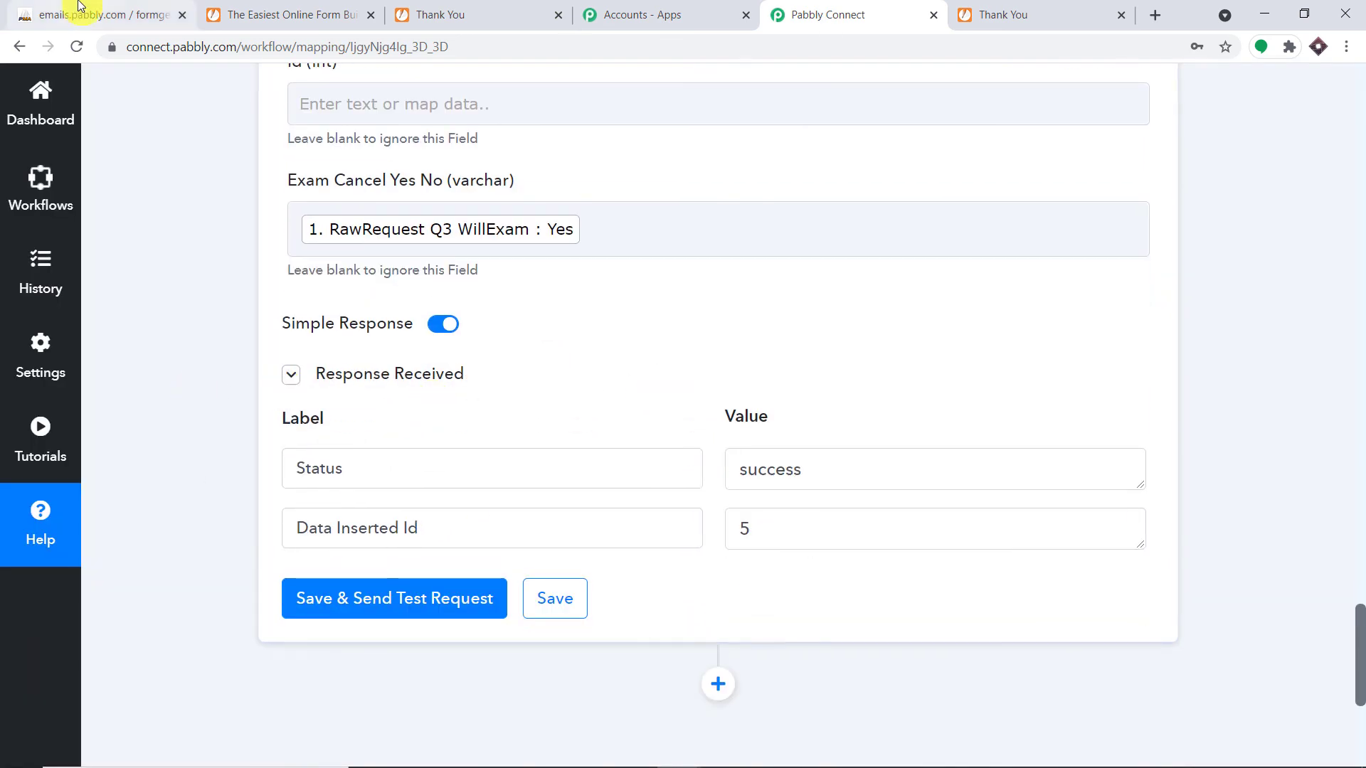
{"action": "left_click", "coordinate": [99, 15]}
{"action": "left_click", "coordinate": [75, 47]}
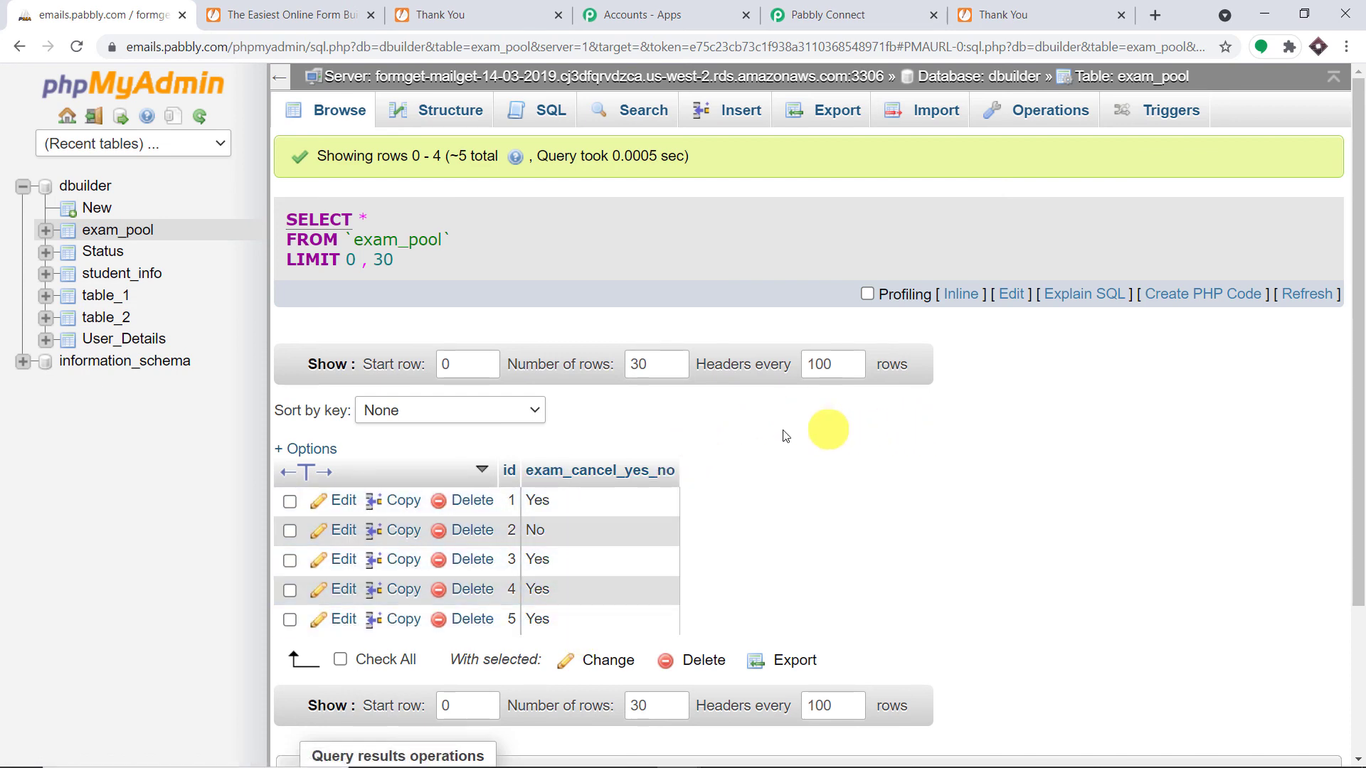
{"action": "left_click_drag", "start_coordinate": [549, 528], "coordinate": [506, 530]}
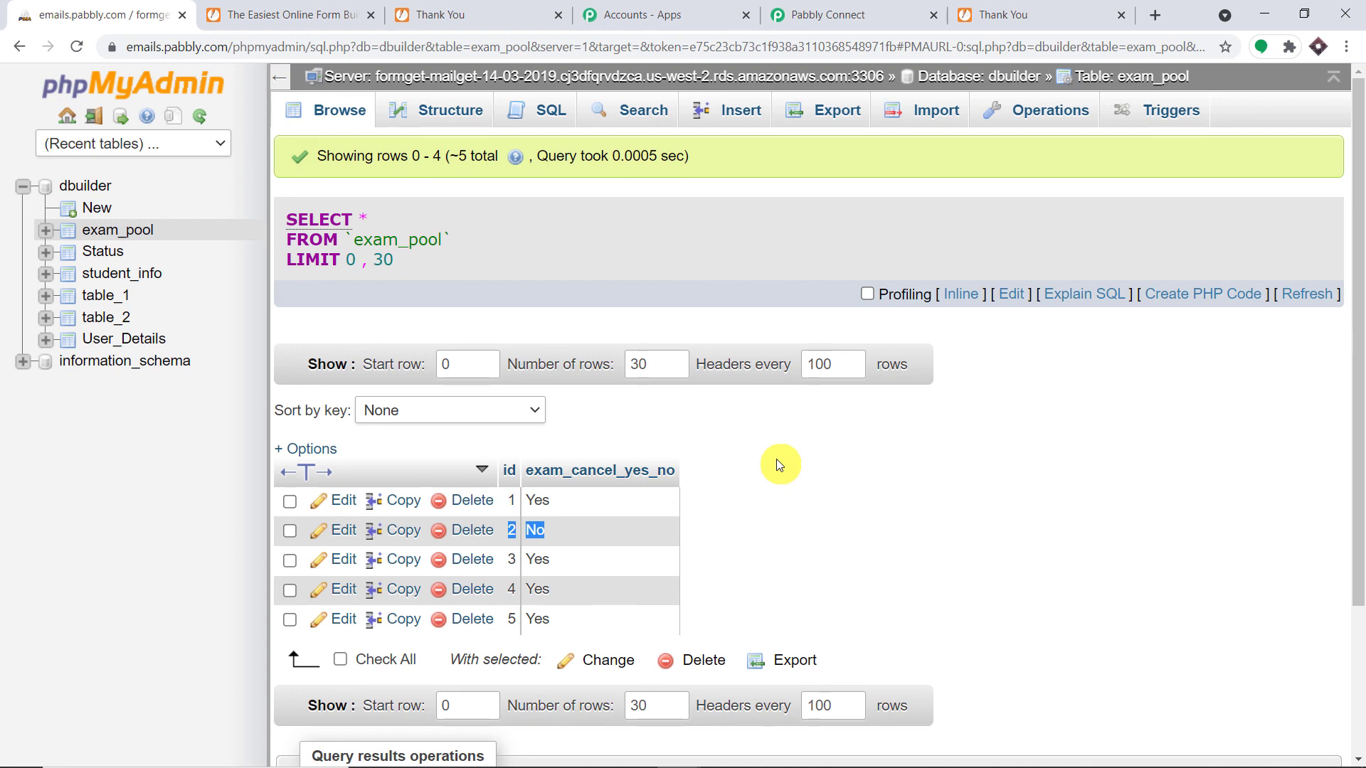
Return to Pabbly Connect, collapse the JotForm trigger and both MySQL actions, and review the complete workflow
{"action": "left_click", "coordinate": [851, 5]}
{"action": "left_click", "coordinate": [1360, 441]}
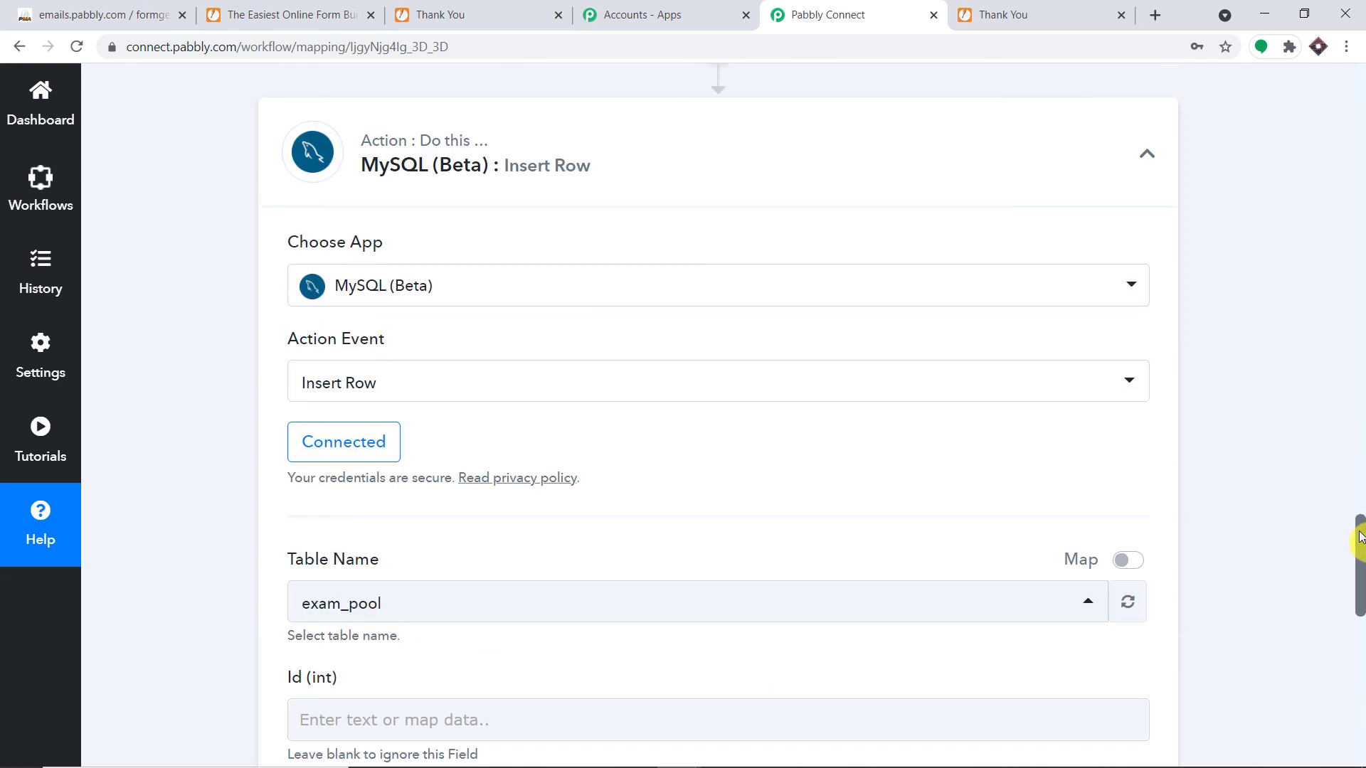
{"action": "scroll", "coordinate": [1344, 512], "scroll_direction": "up", "scroll_amount": 1}
{"action": "left_click", "coordinate": [897, 276]}
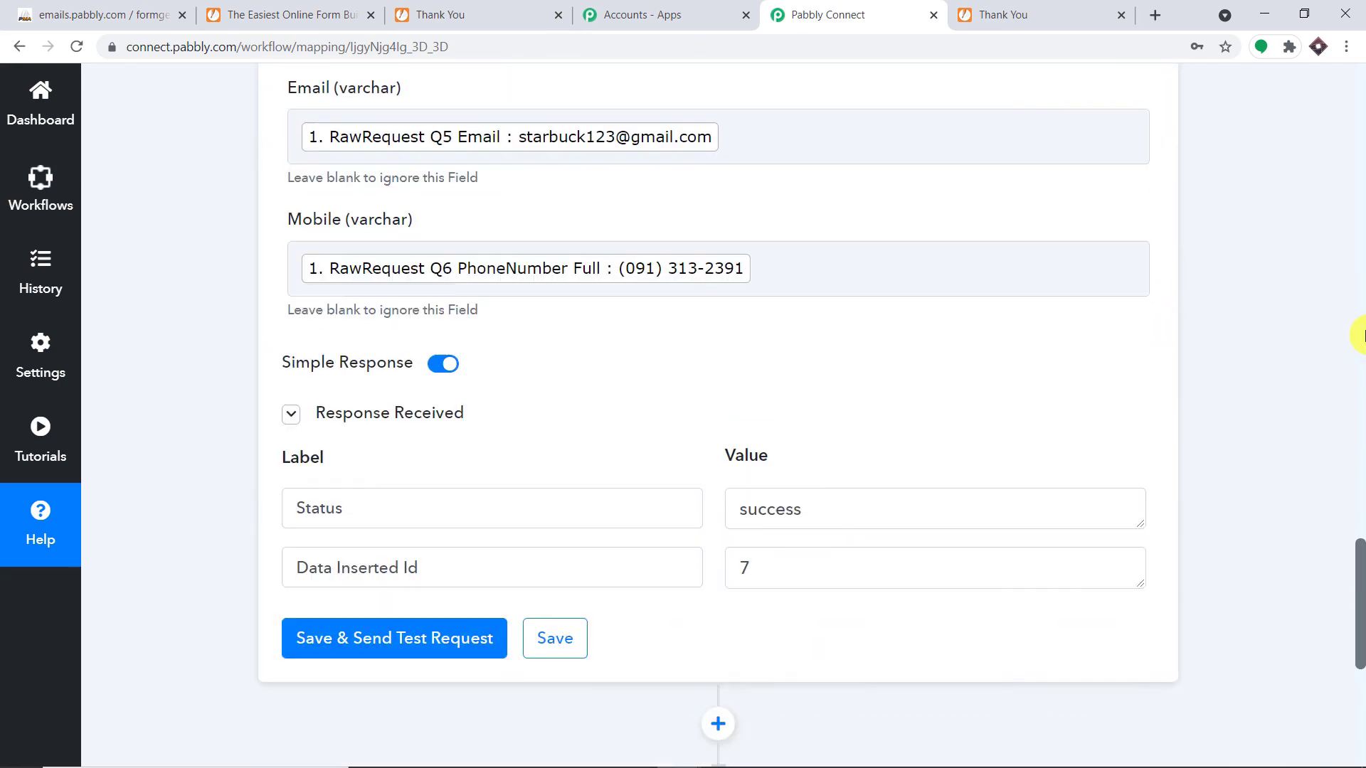
{"action": "left_click_drag", "start_coordinate": [1360, 573], "coordinate": [1351, 153]}
{"action": "left_click", "coordinate": [536, 595]}
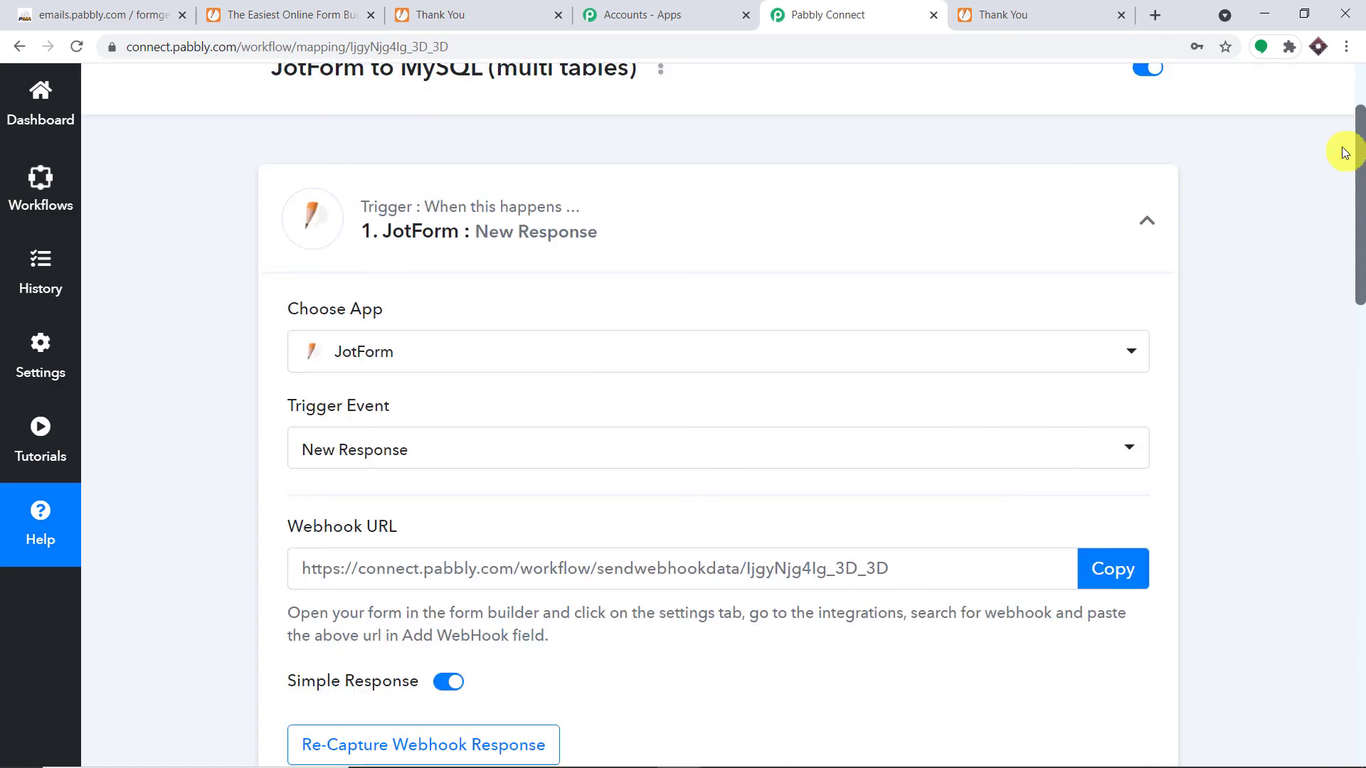
{"action": "left_click", "coordinate": [385, 194]}
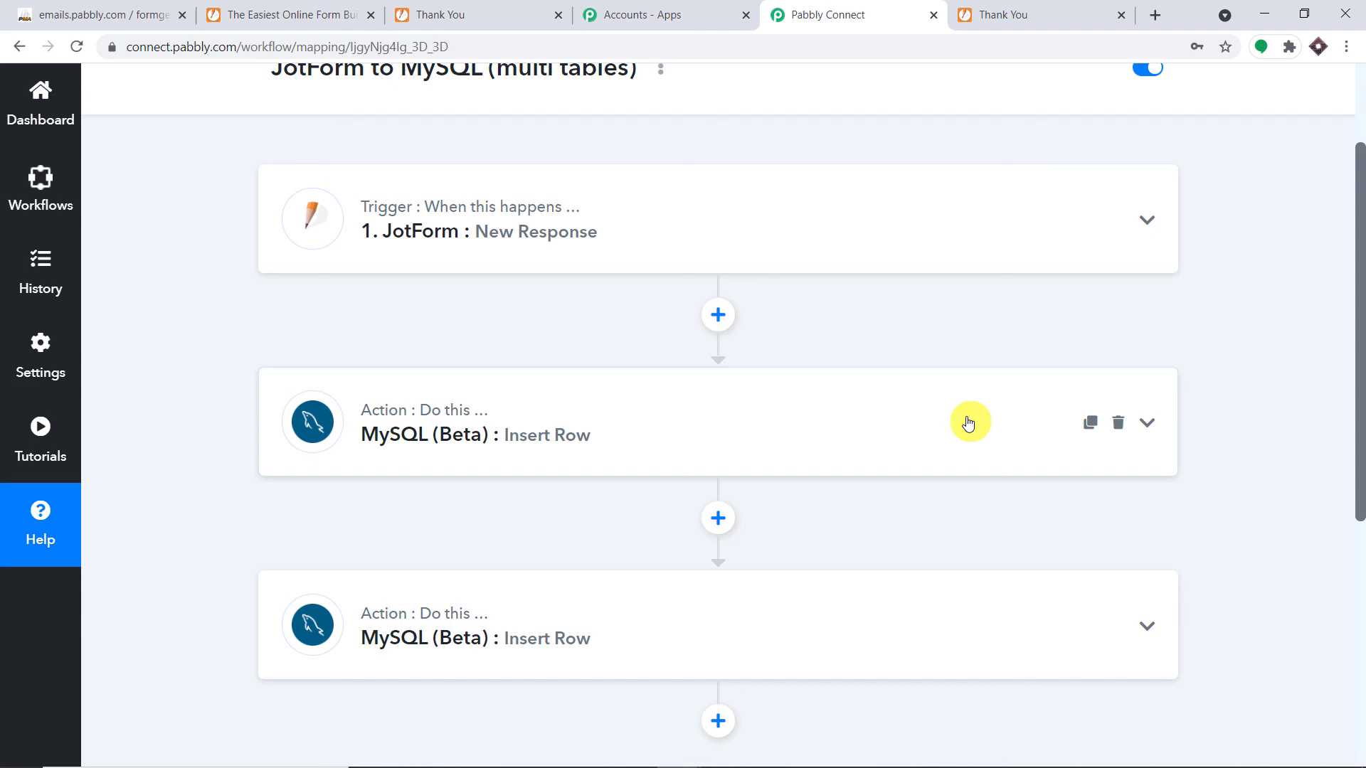
{"action": "scroll", "coordinate": [968, 423], "scroll_direction": "down", "scroll_amount": 2}
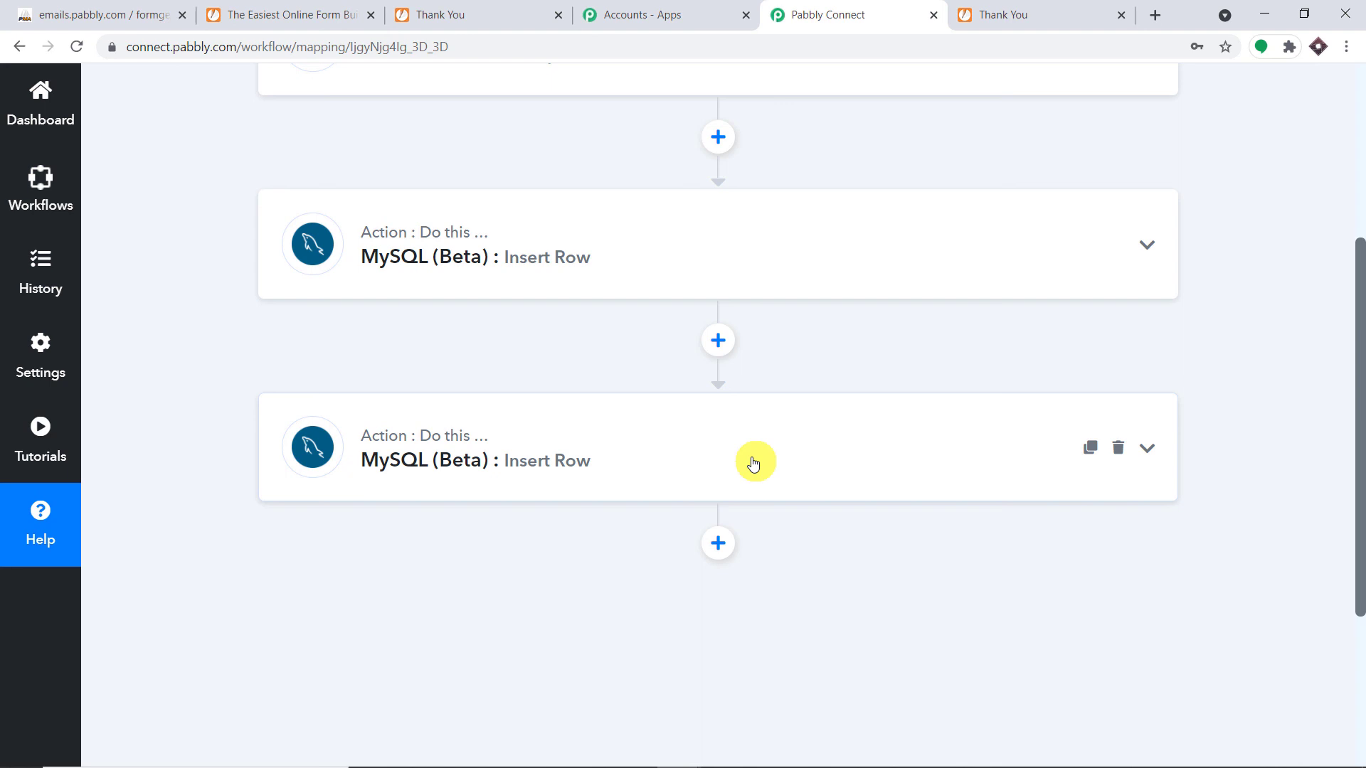
{"action": "scroll", "coordinate": [756, 466], "scroll_direction": "up", "scroll_amount": 2}
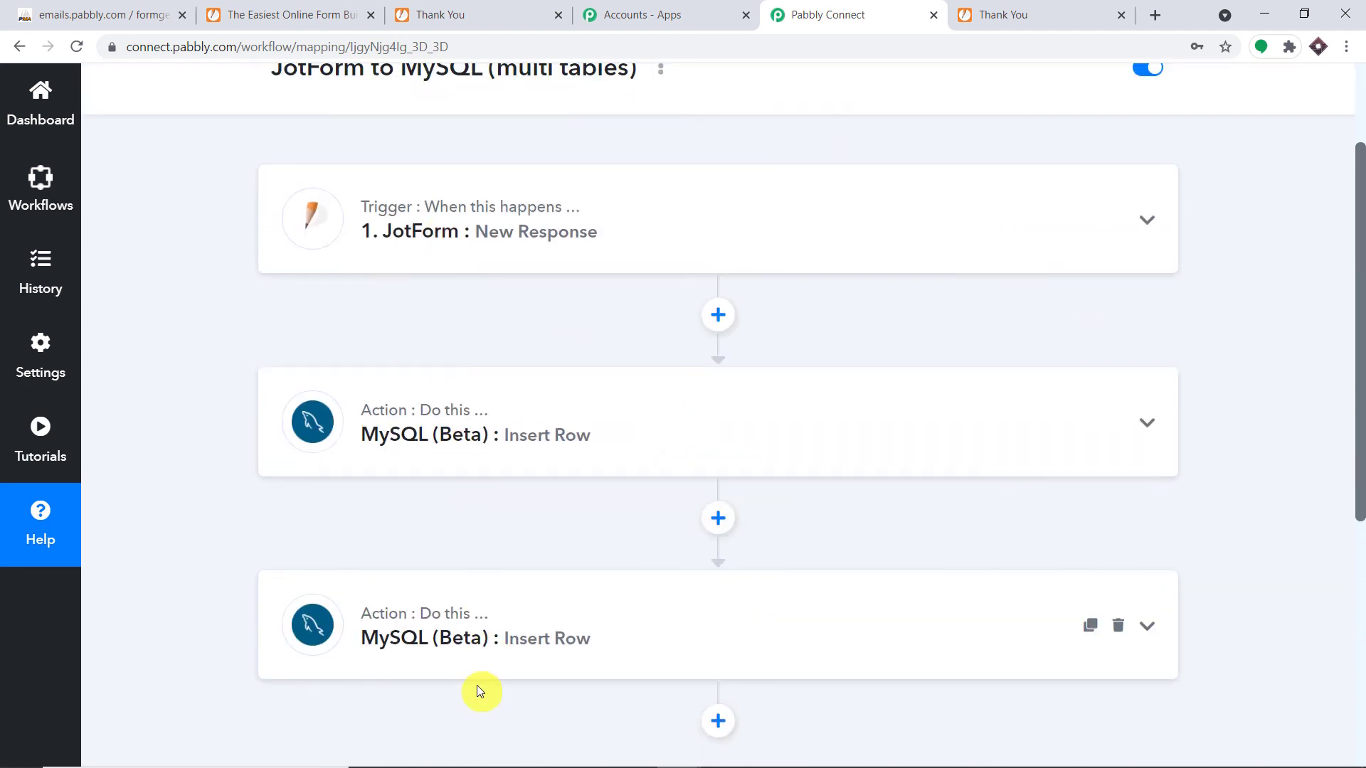